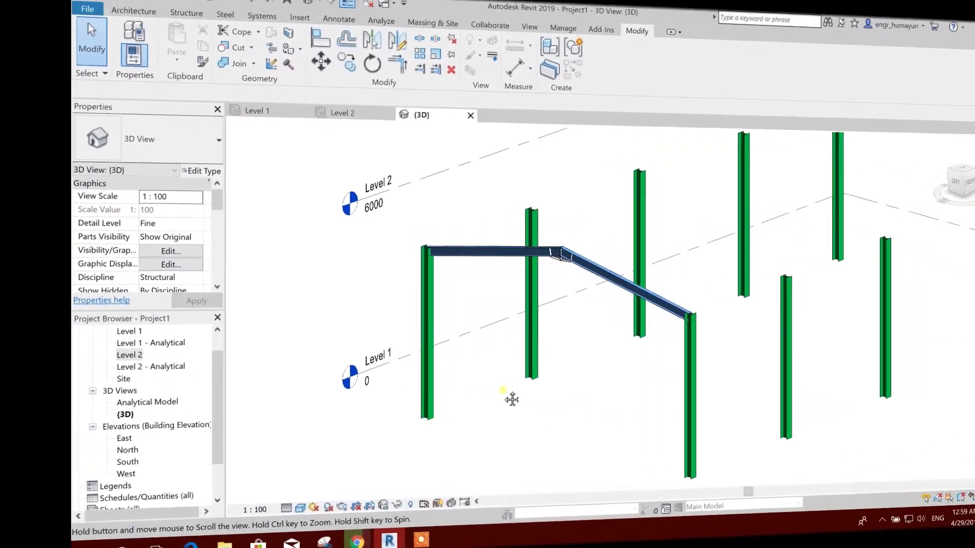
Frame the portal, start a Steel tab structural connection and list its connection types.
scroll(337, 271, up, 2)
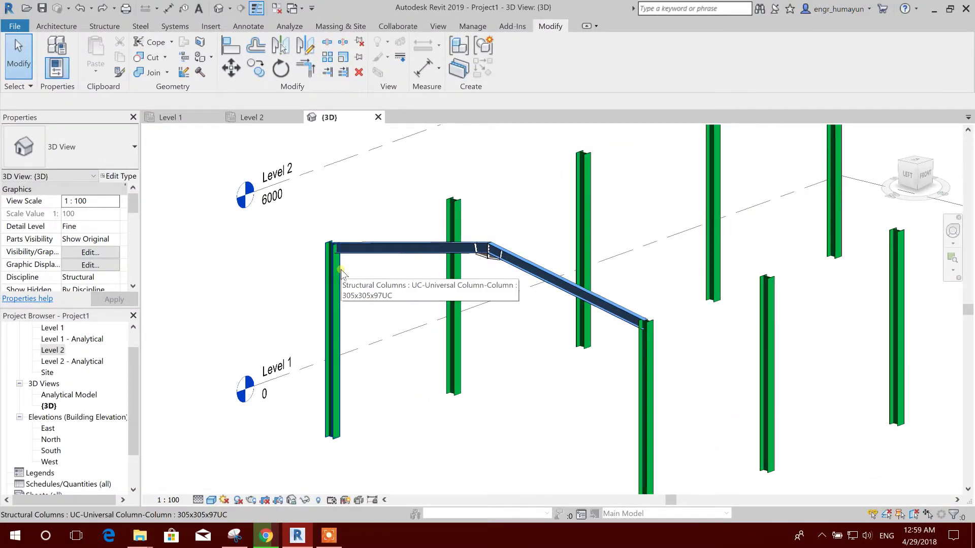
middle_drag(348, 272, 357, 288)
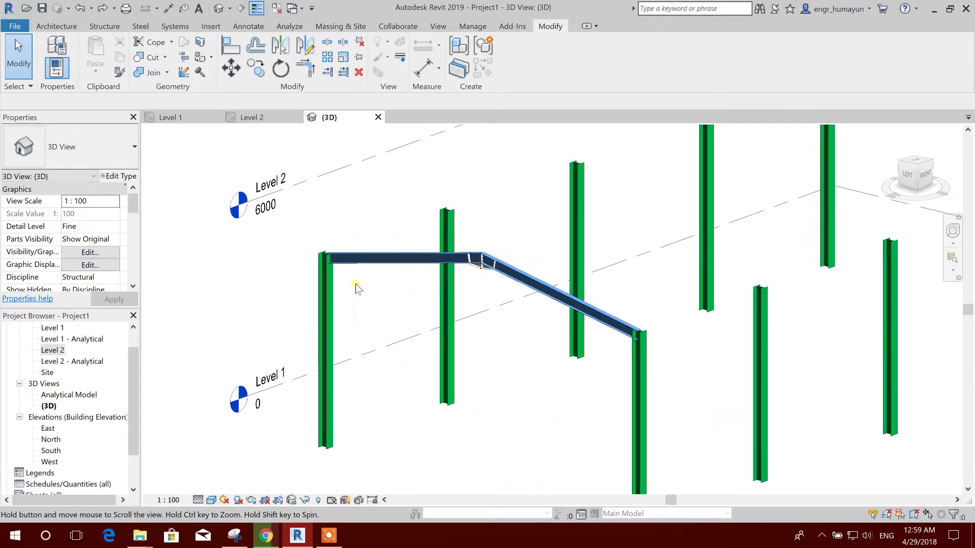
click(141, 26)
click(68, 48)
click(135, 147)
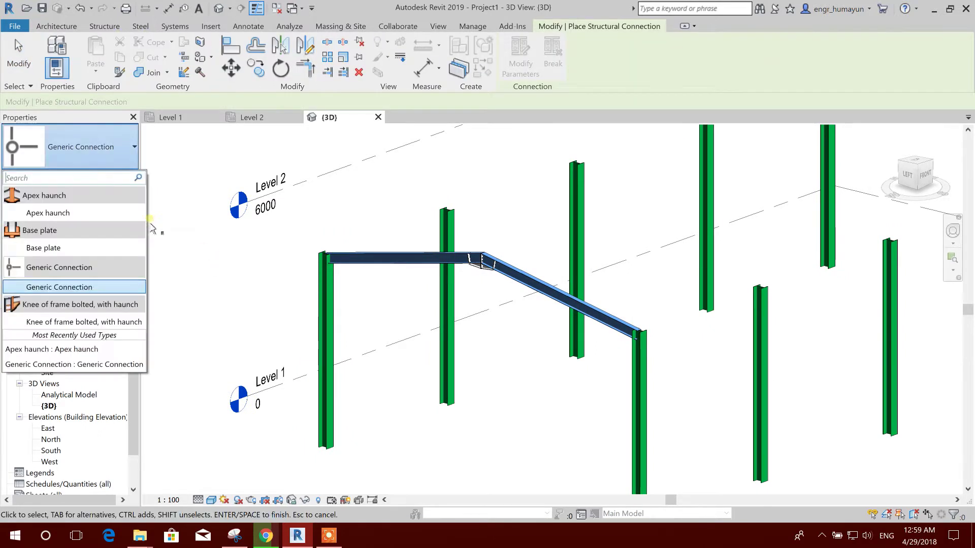
Join the left column and horizontal rafter with a 'Knee of frame bolted, with haunch' connection.
click(74, 322)
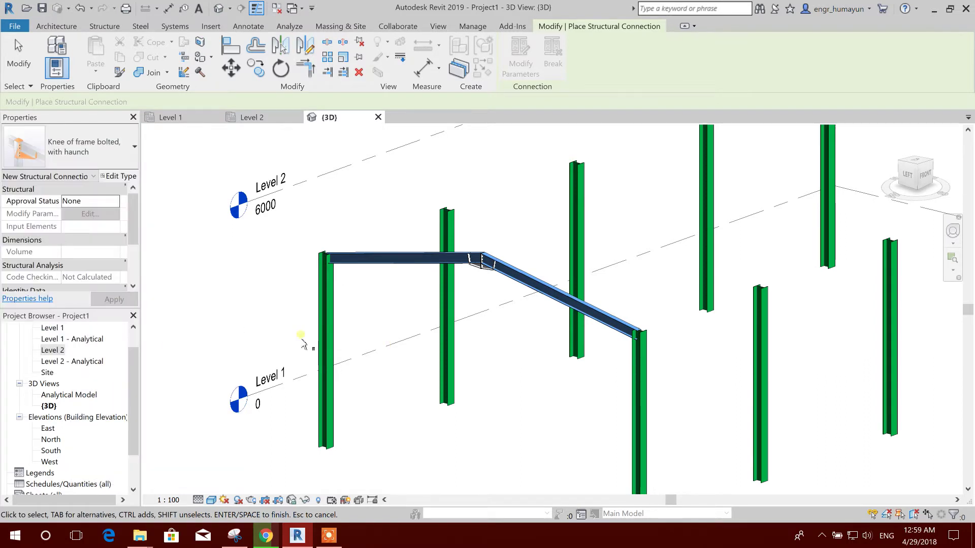
click(324, 311)
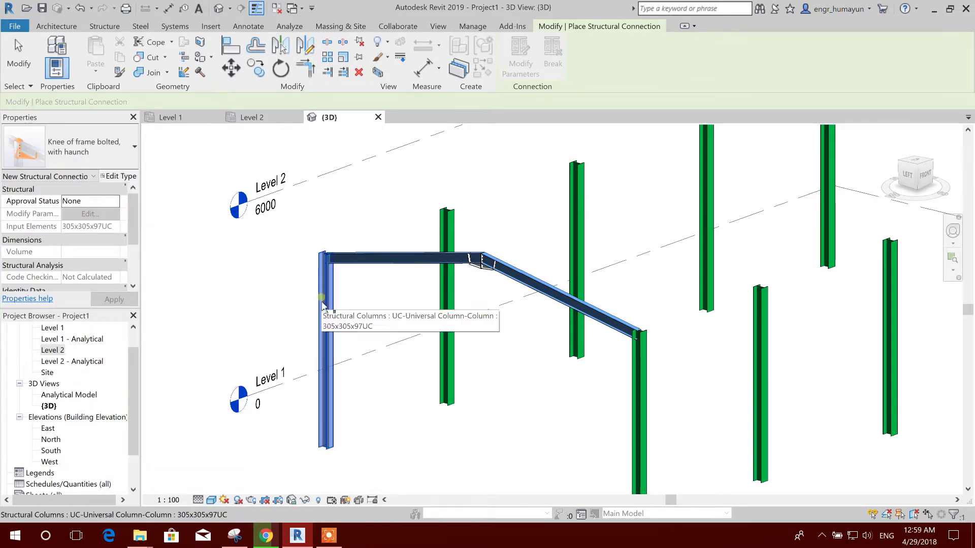
click(356, 274)
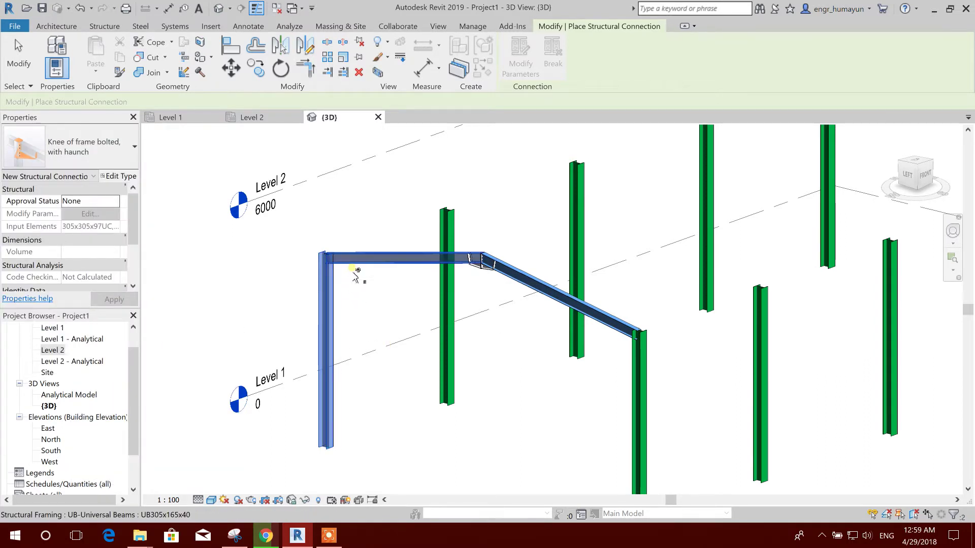
right_click(376, 304)
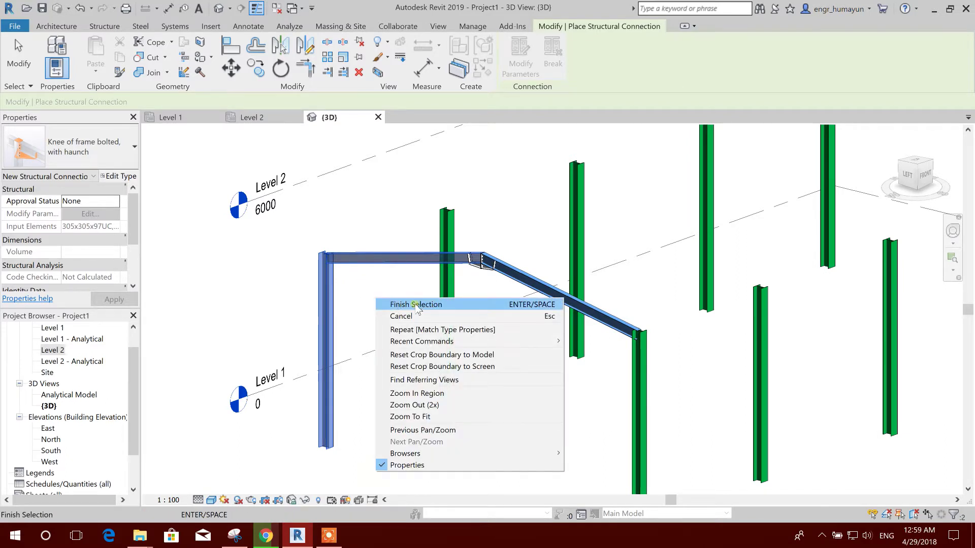
click(366, 285)
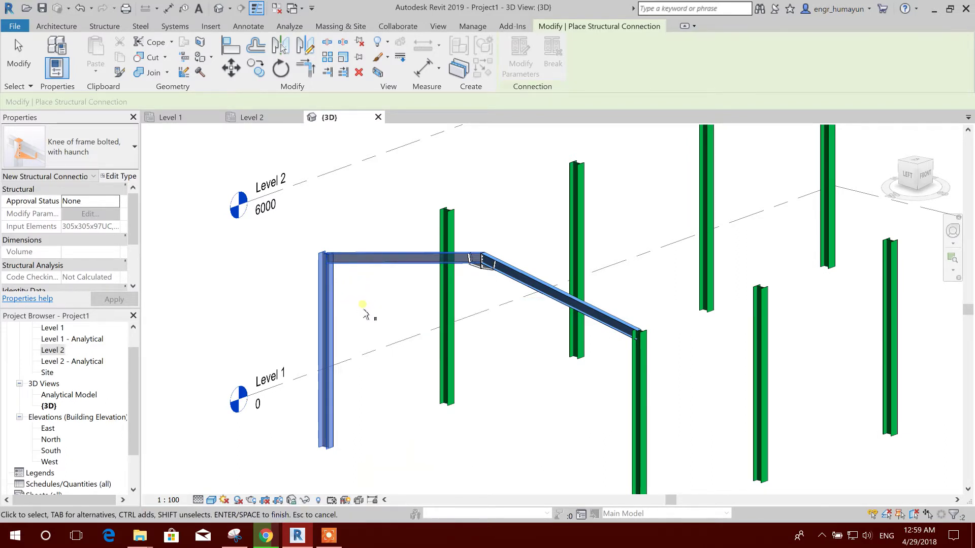
key(Return)
scroll(347, 276, up, 8)
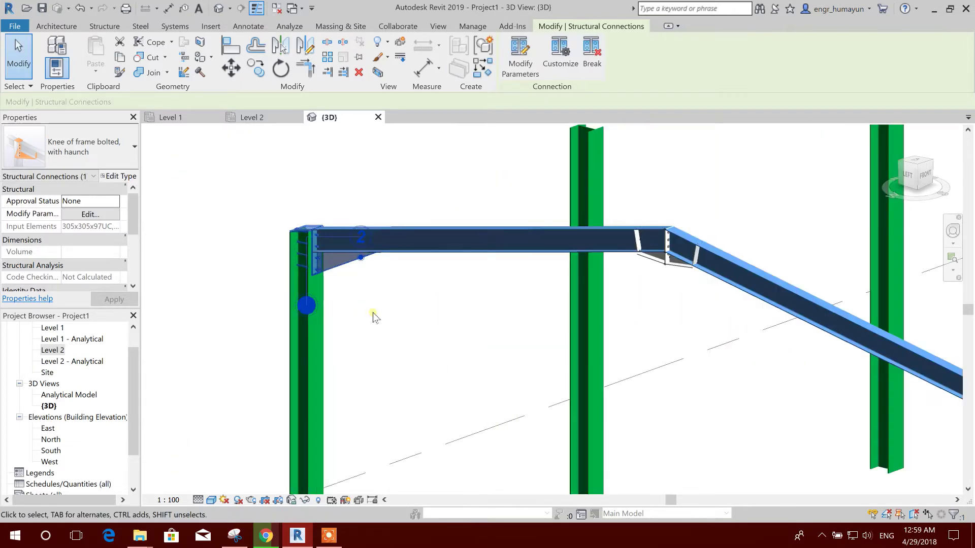
key(Escape)
scroll(374, 281, up, 5)
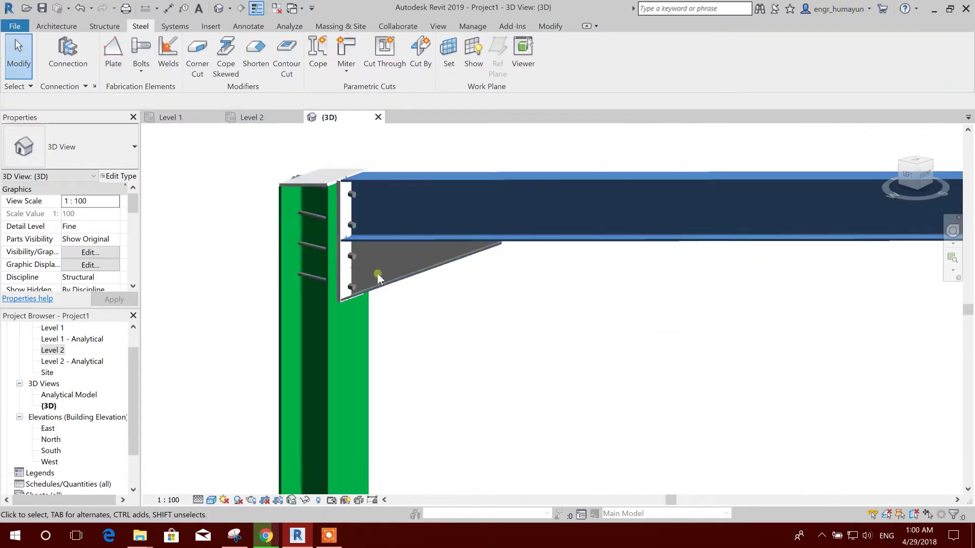
scroll(376, 294, down, 4)
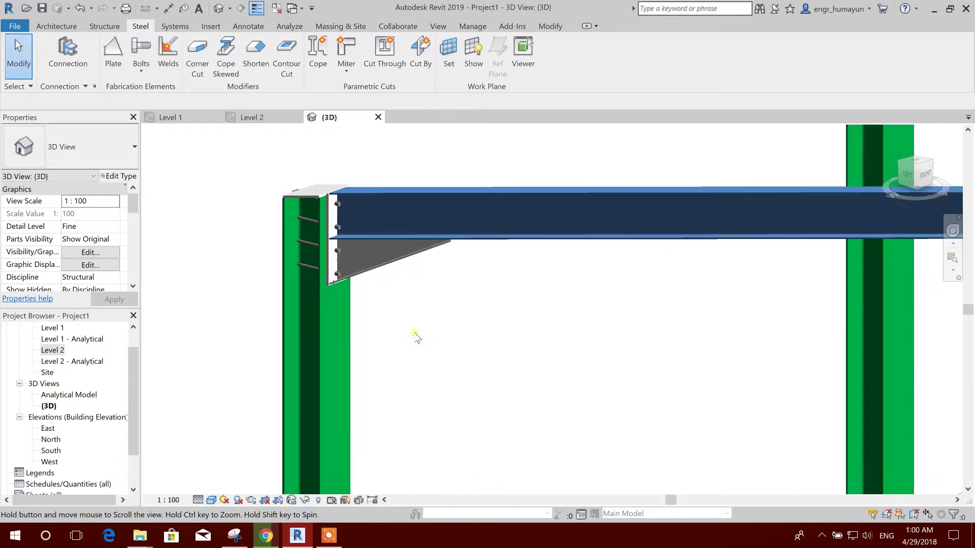
shift+middle_drag(374, 276, 392, 318)
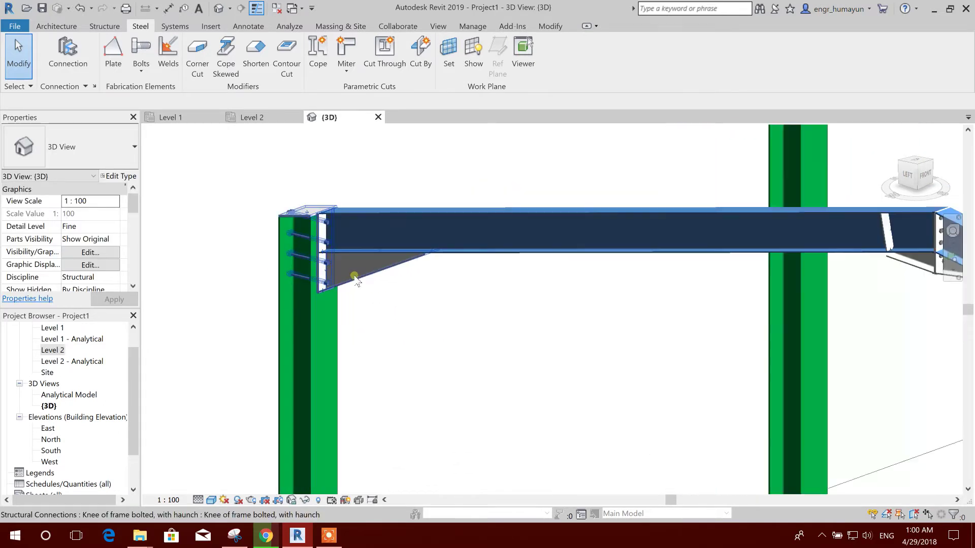
scroll(342, 272, down, 2)
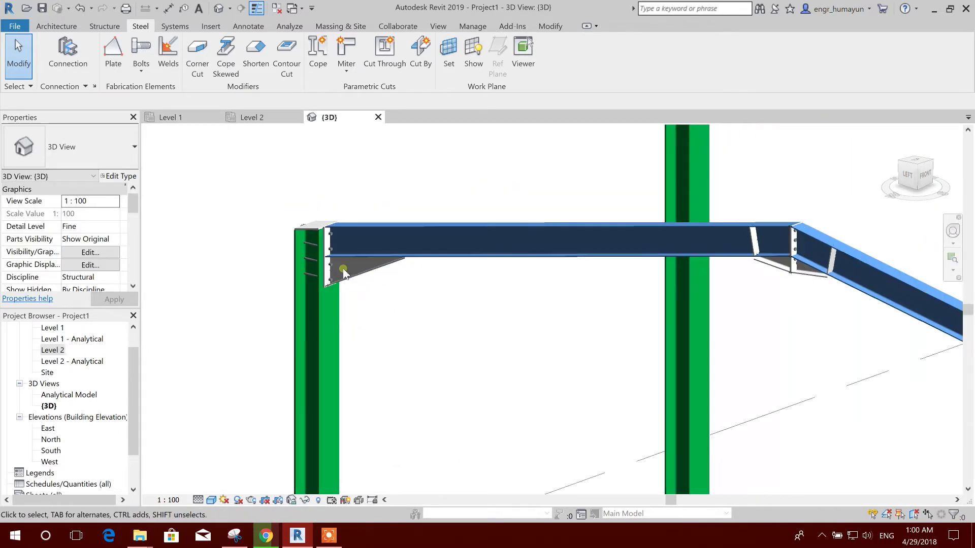
scroll(326, 276, up, 1)
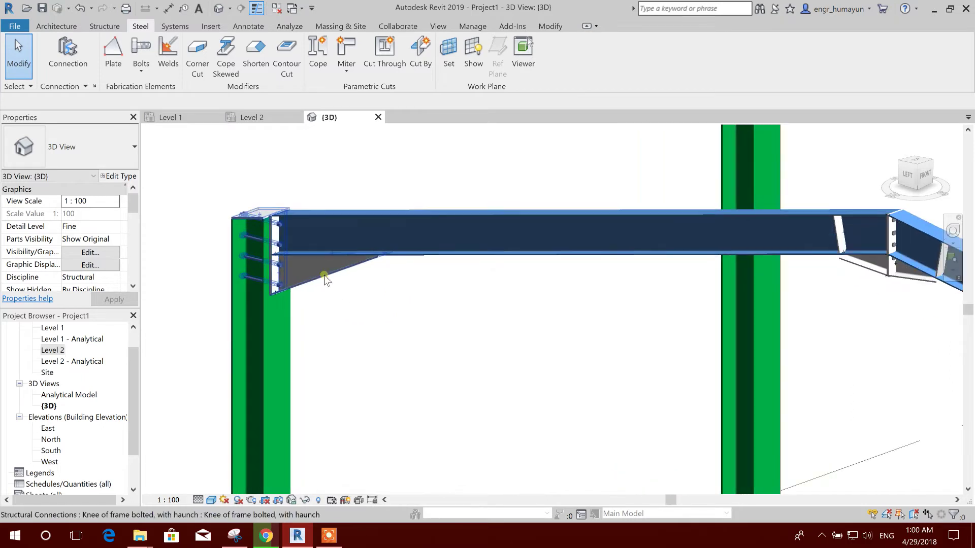
scroll(356, 304, down, 2)
click(337, 279)
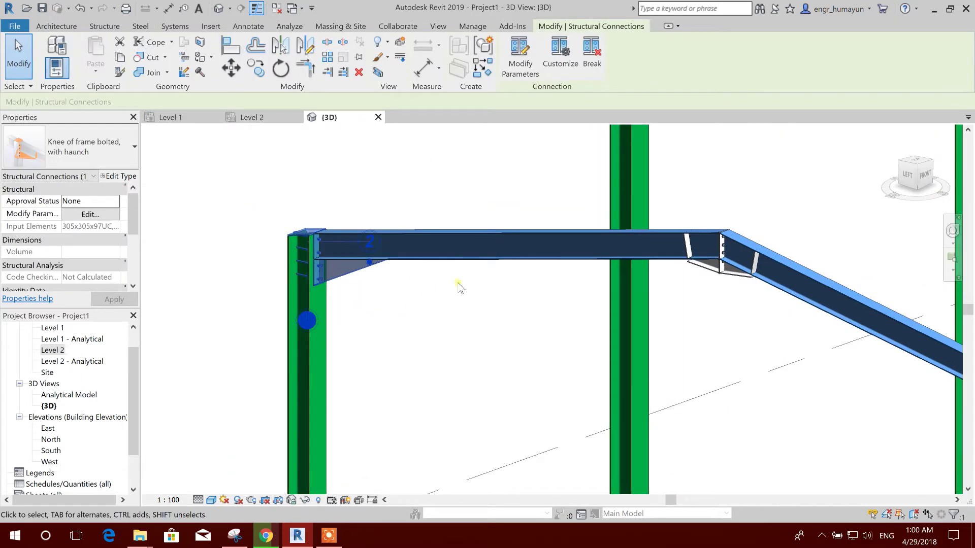
Turn the knee connection into custom connection HAUNCH1 and select it for editing.
click(560, 56)
drag(484, 245, 380, 253)
text(HAUNCH1)
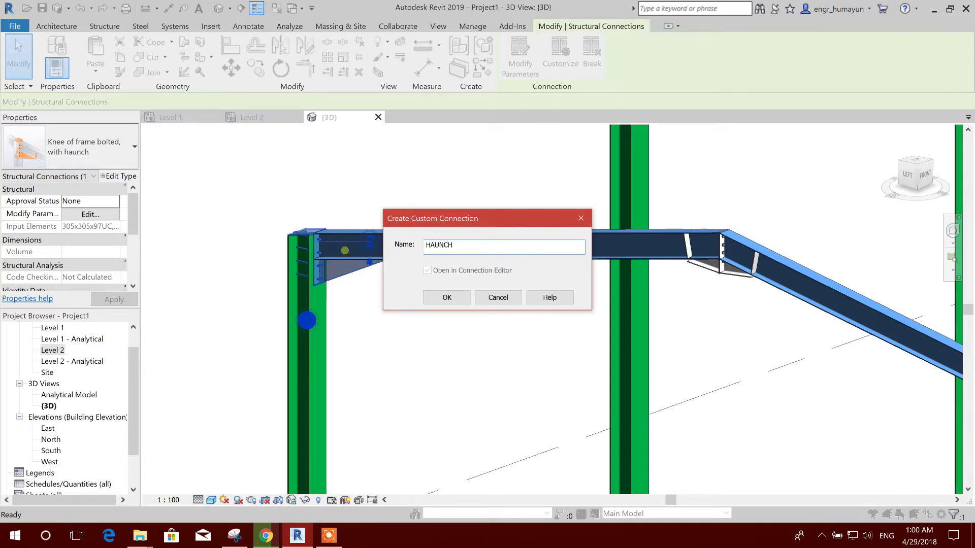
click(449, 300)
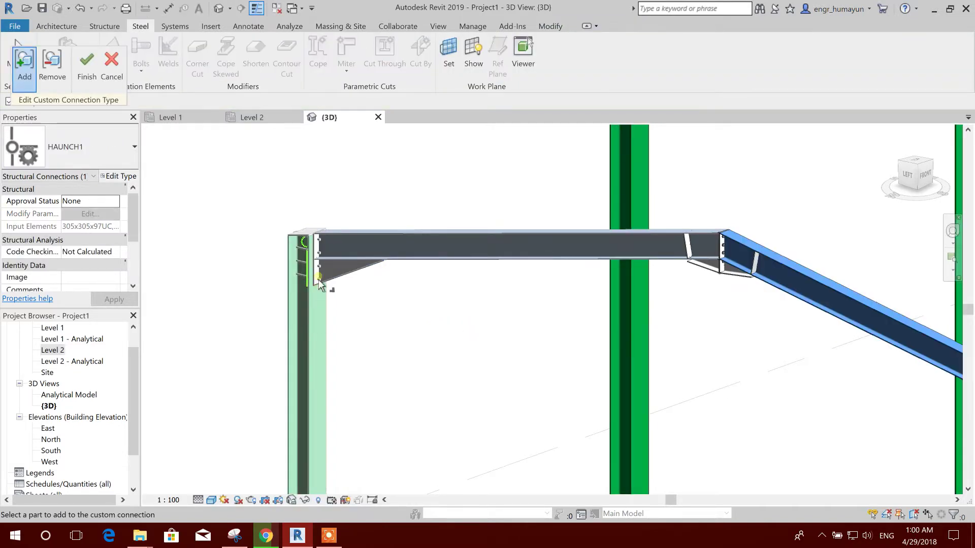
scroll(325, 280, up, 3)
click(367, 285)
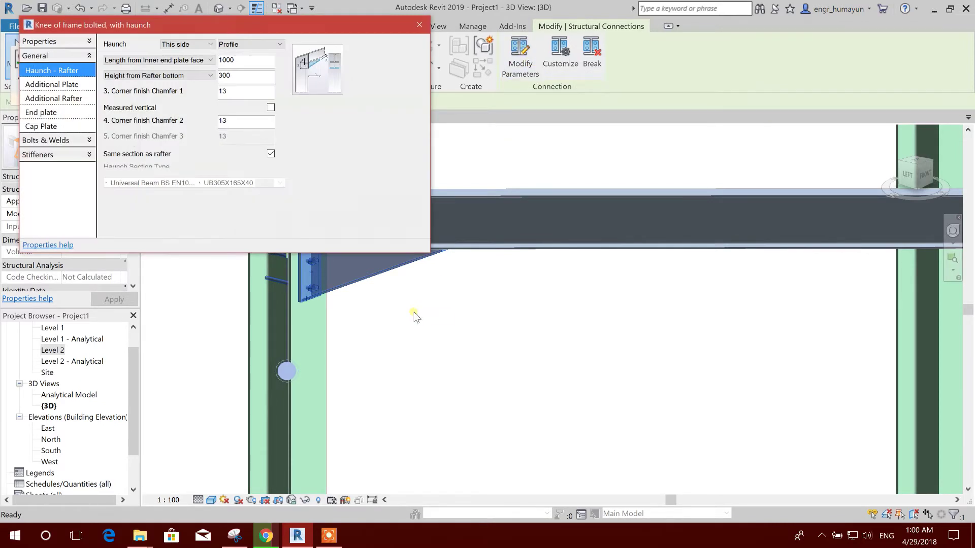
Set the knee connection's horizontal bolt distance to 100.
drag(199, 30, 489, 81)
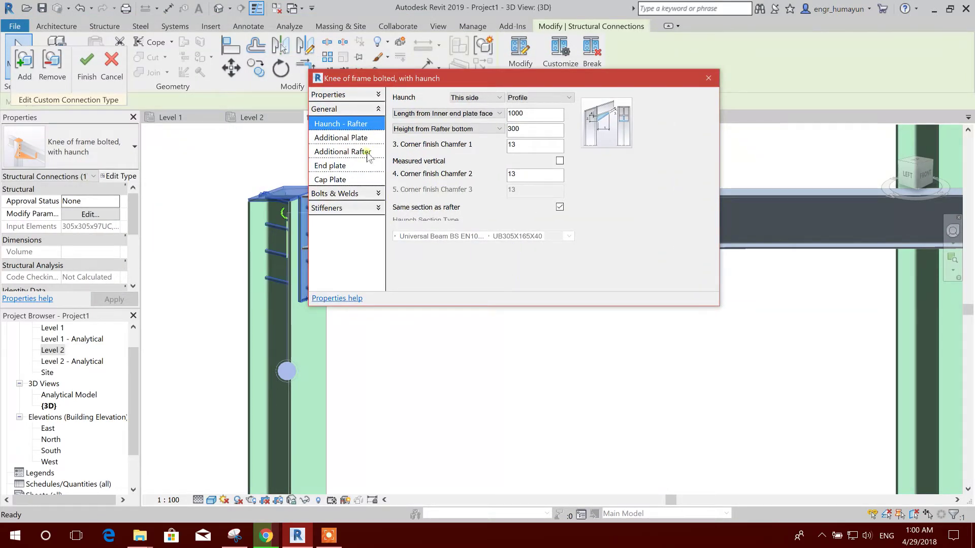
click(333, 194)
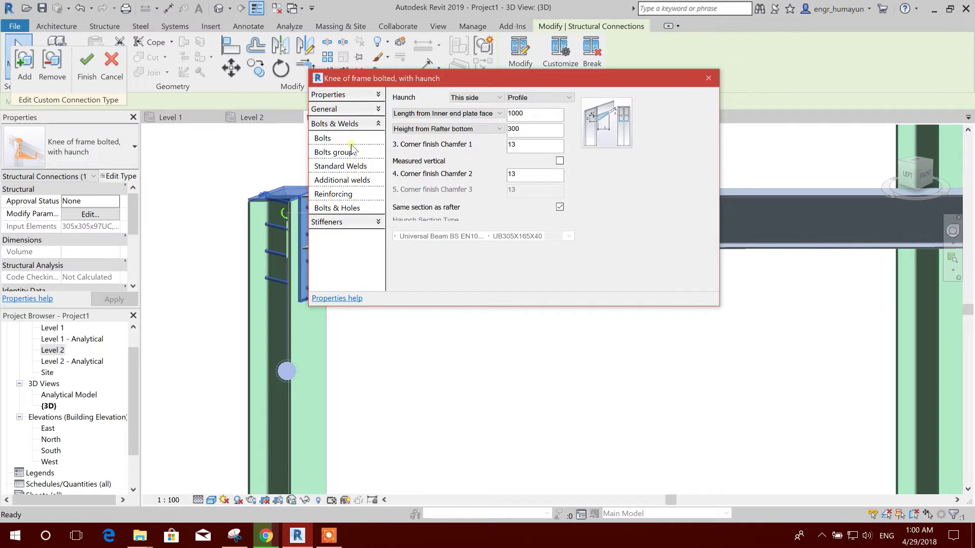
click(511, 178)
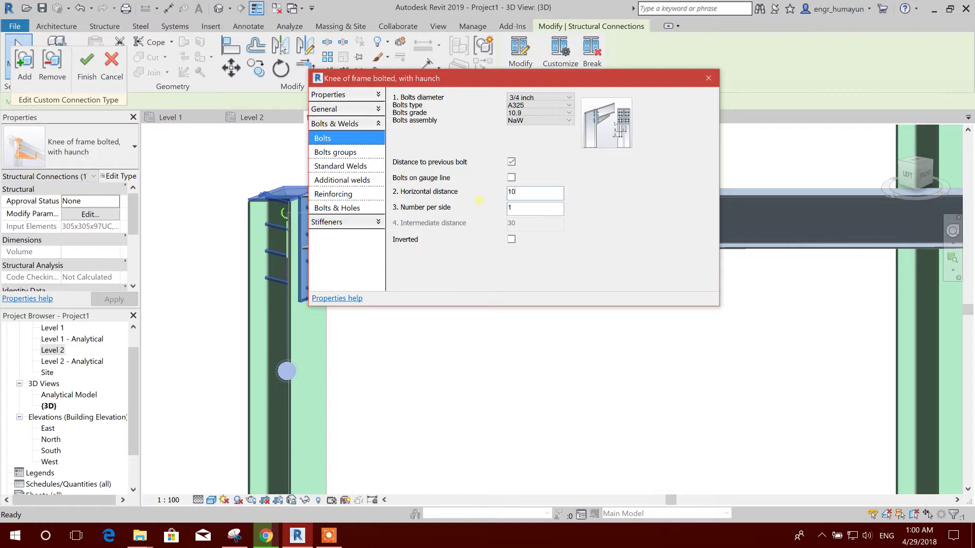
click(516, 208)
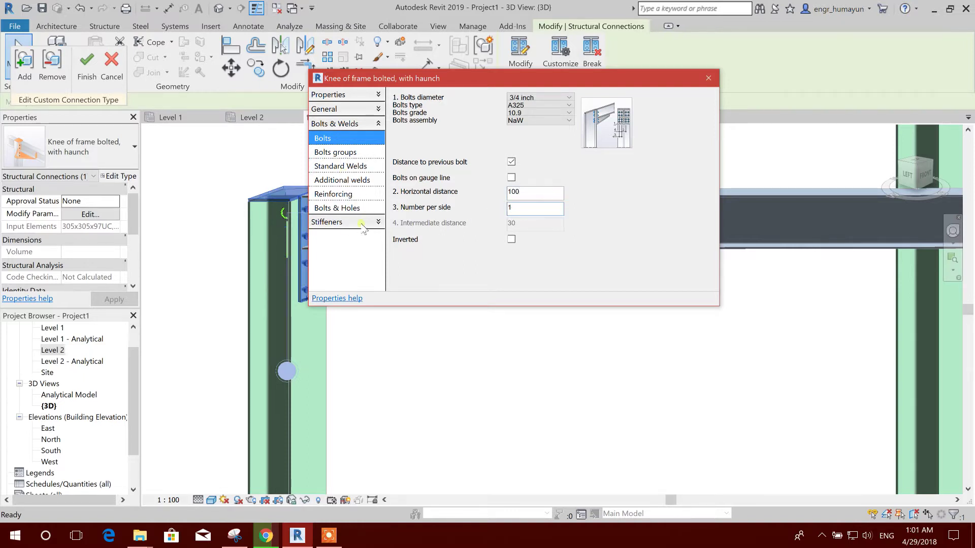
click(358, 210)
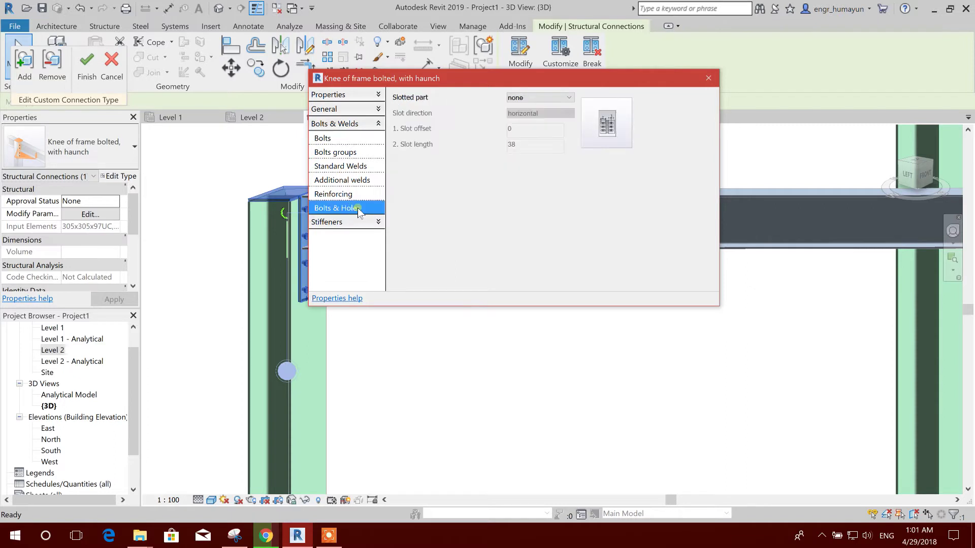
Set the end plate width type to Projection, with 5 on the left and right.
click(379, 109)
click(341, 166)
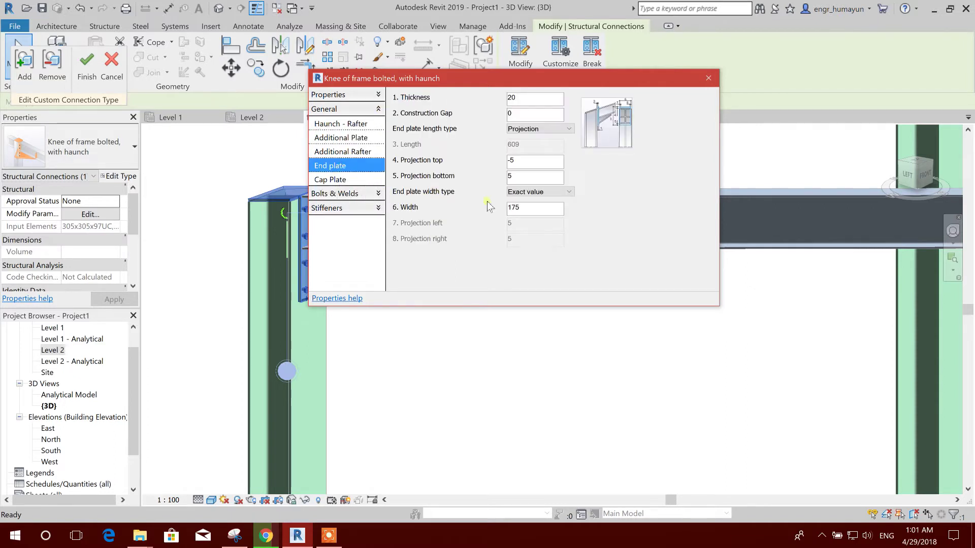
drag(538, 78, 734, 88)
click(752, 203)
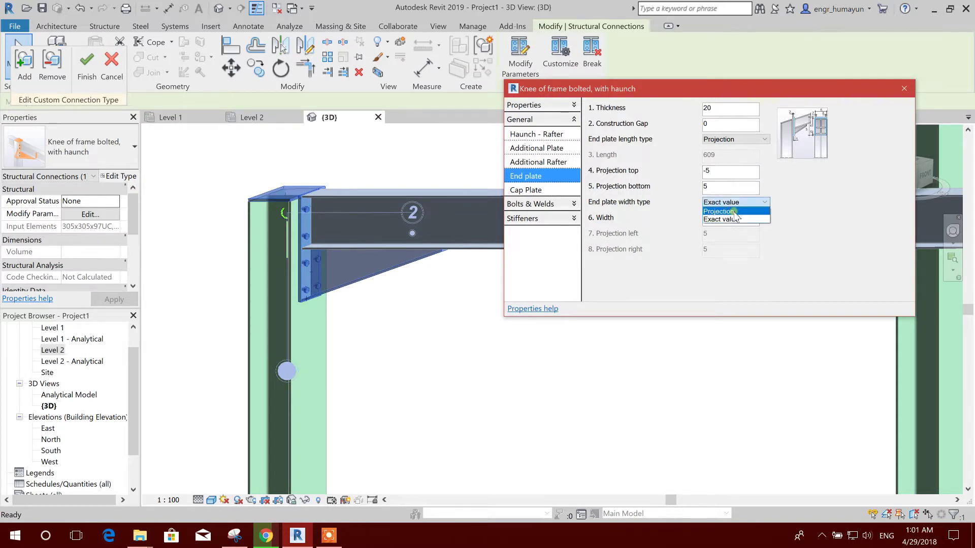
click(735, 212)
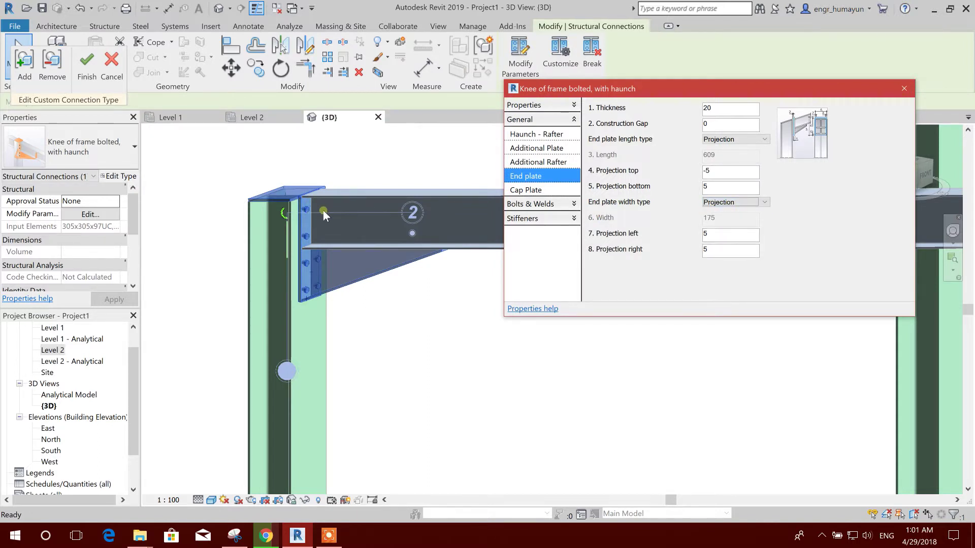
click(736, 203)
click(720, 220)
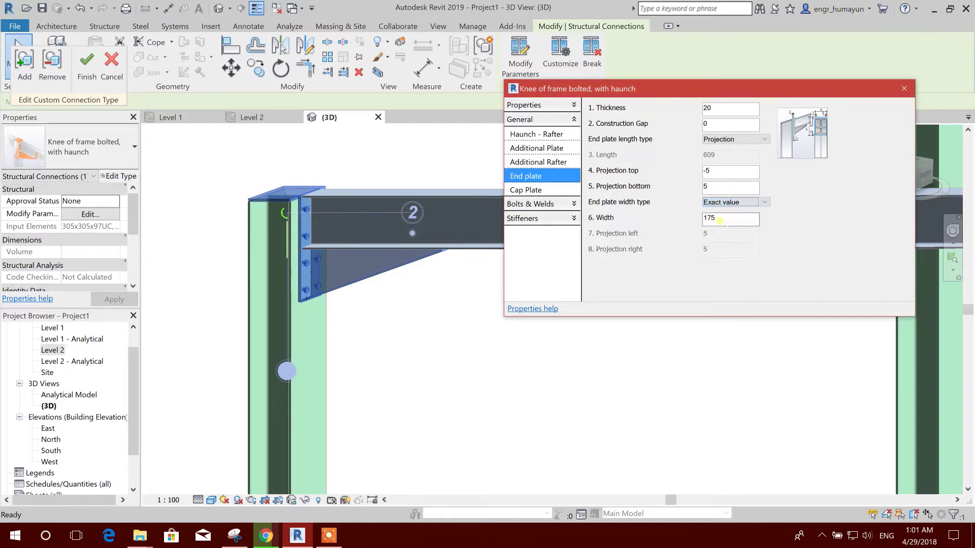
double_click(720, 220)
key(shift+Tab)
key(shift+Tab)
key(shift+Tab)
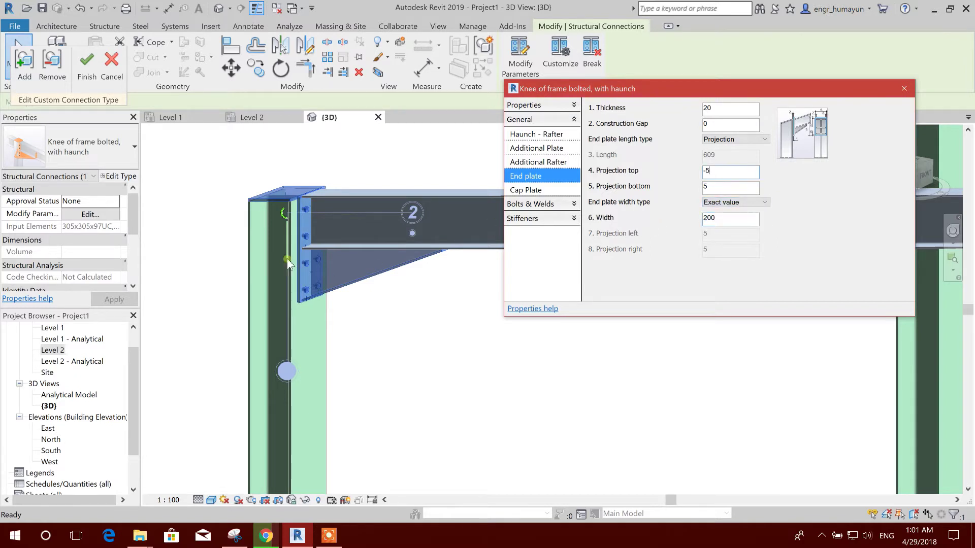
click(735, 202)
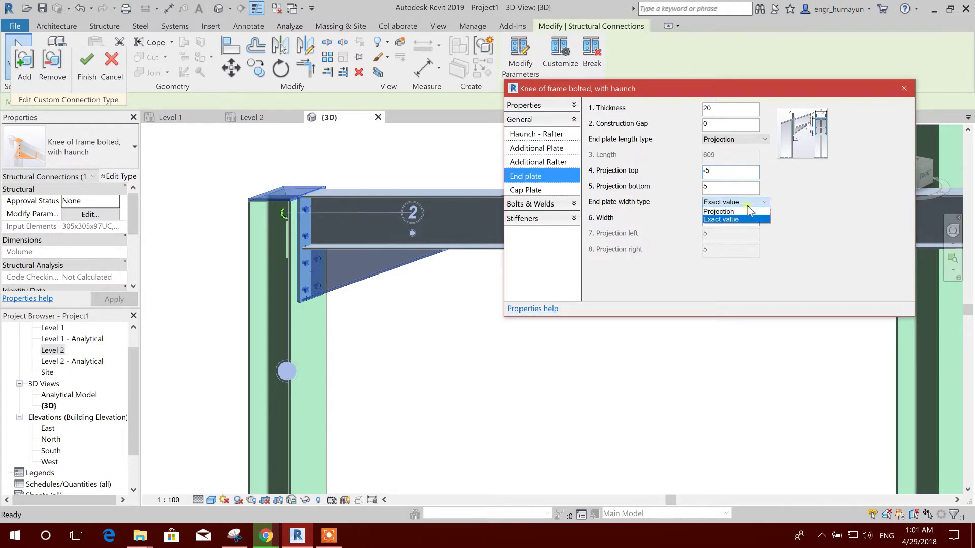
click(720, 211)
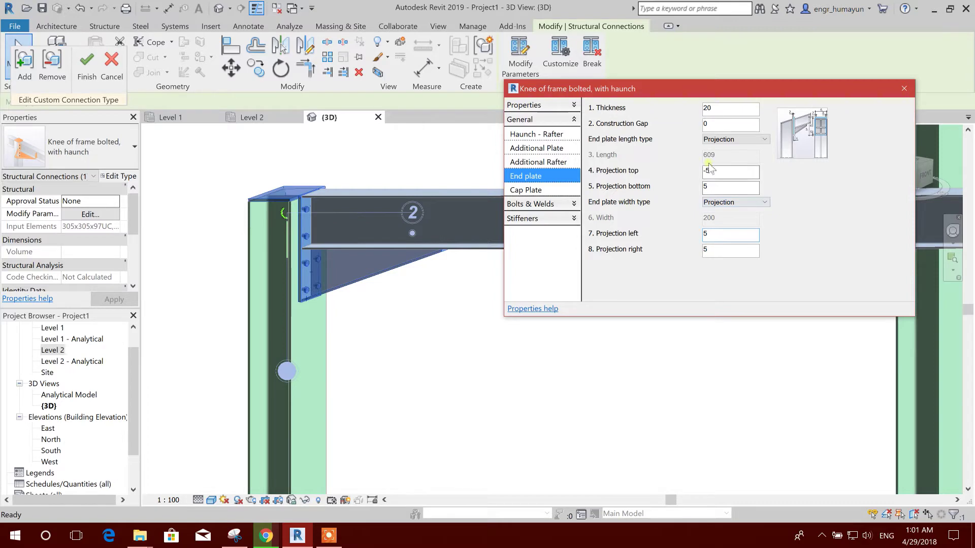
Close the connection settings and save the HAUNCH1 changes.
click(890, 90)
click(410, 304)
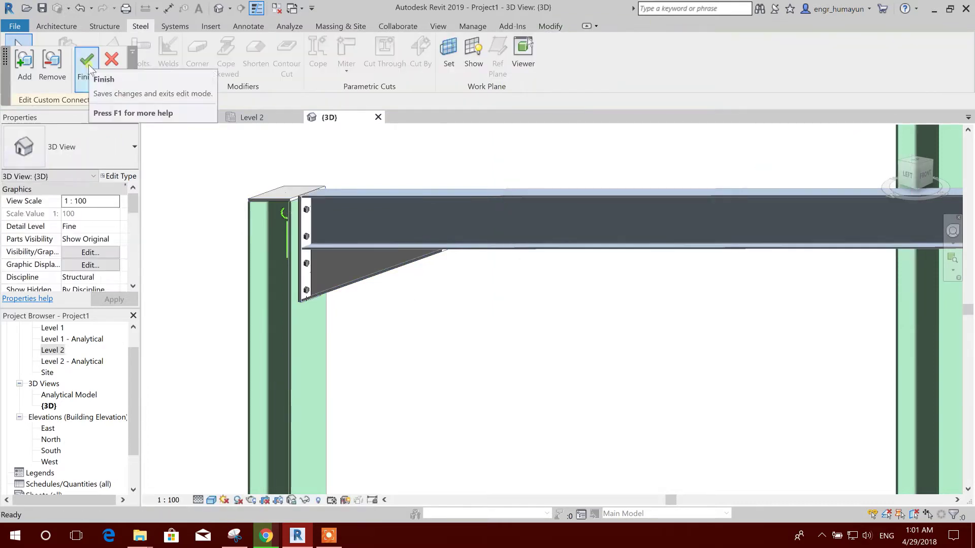
click(395, 338)
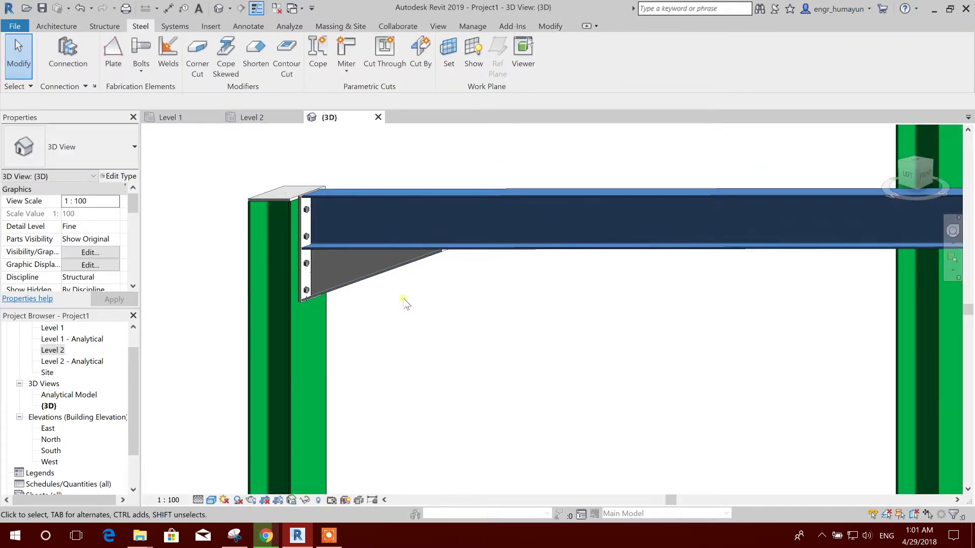
Reselect the HAUNCH1 connection and enter custom connection edit mode.
click(368, 290)
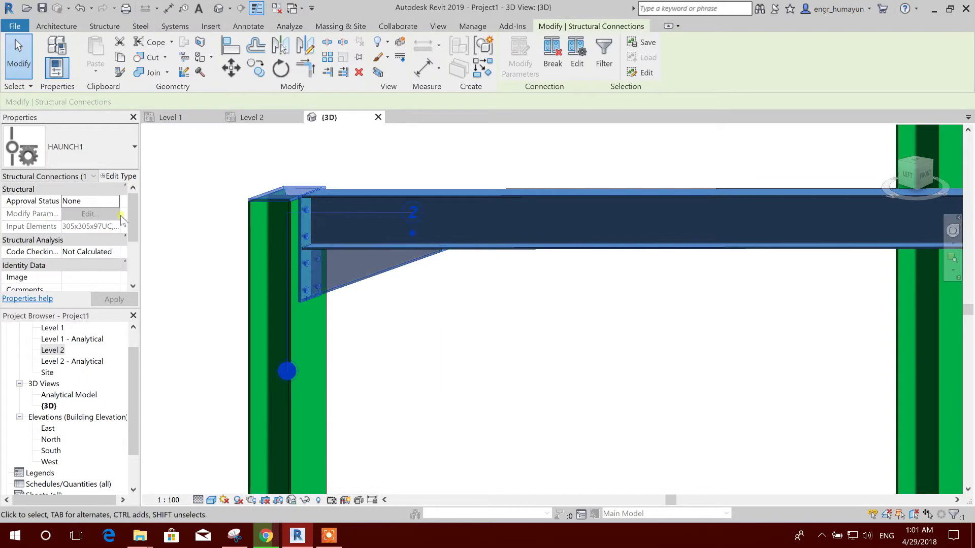
click(383, 332)
click(339, 284)
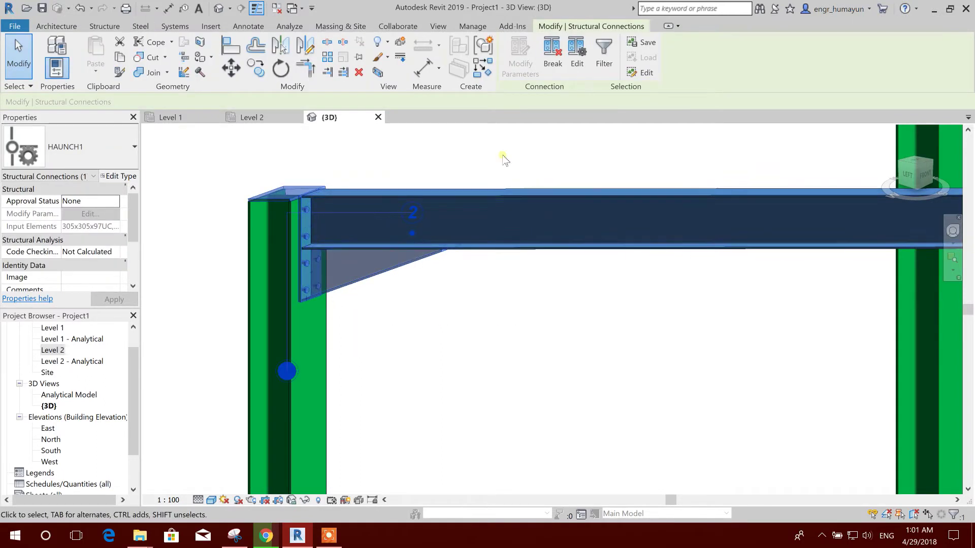
click(577, 57)
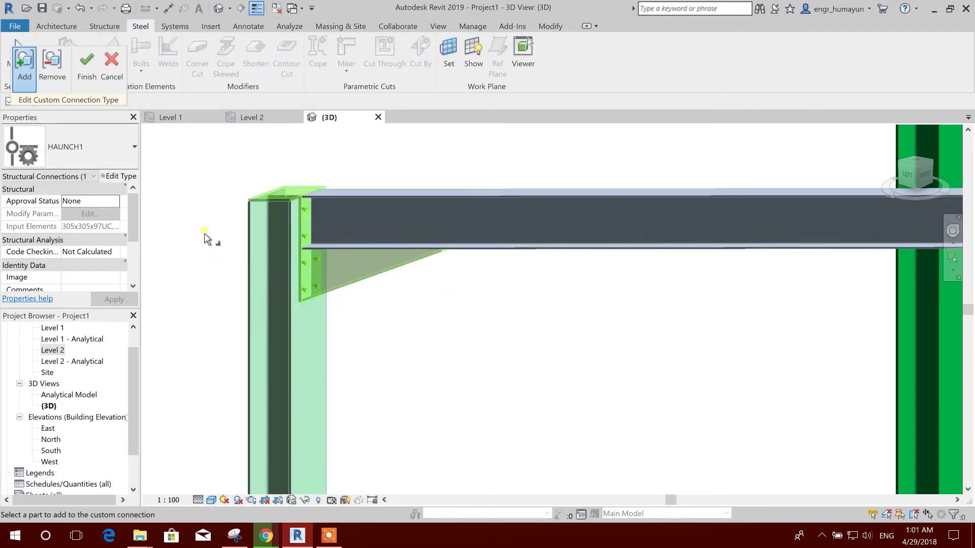
Select the bolted knee sub-connection and open its stiffener parameters.
click(329, 292)
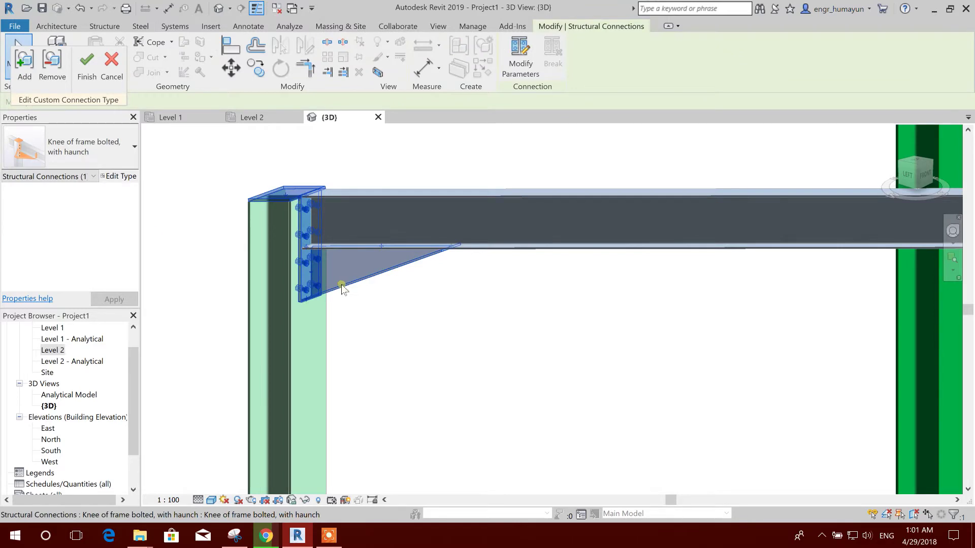
click(120, 176)
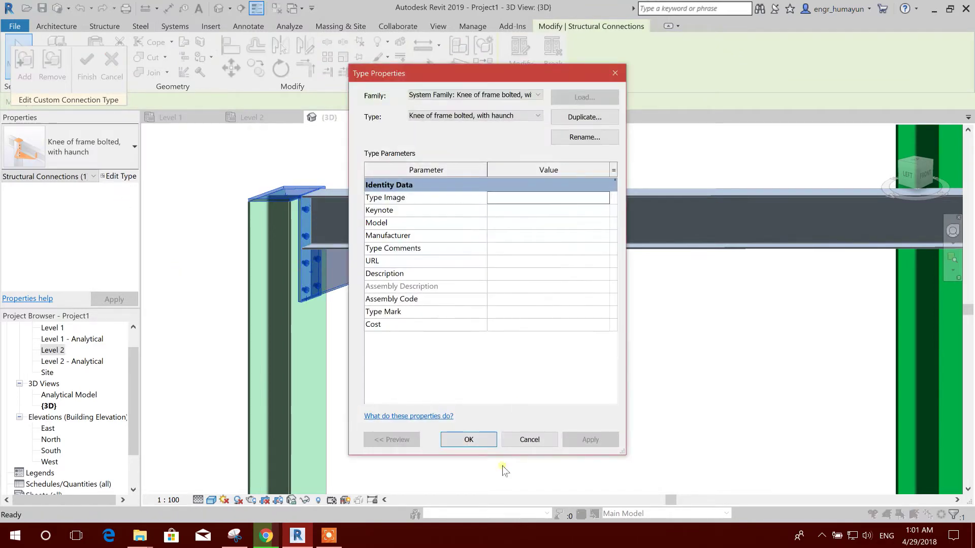
click(529, 440)
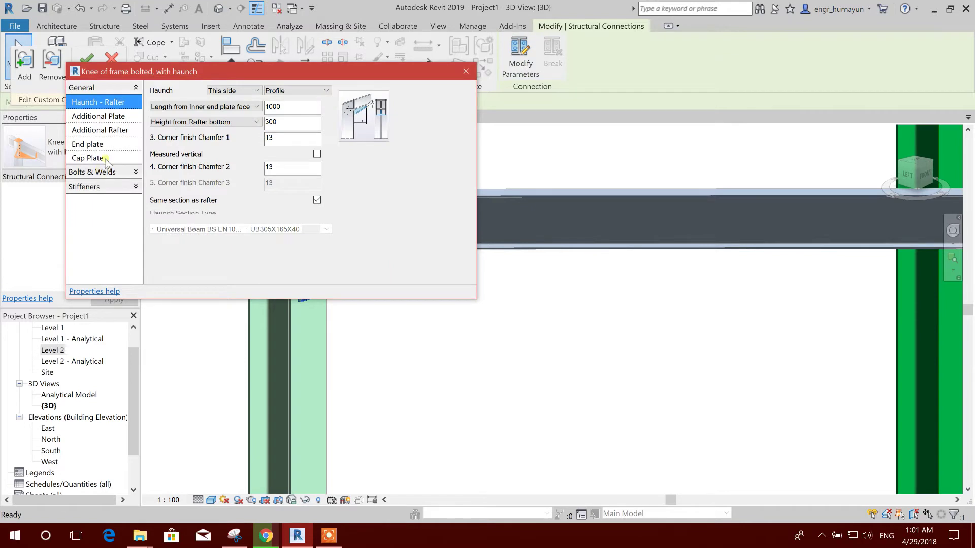
click(96, 158)
click(103, 174)
click(100, 199)
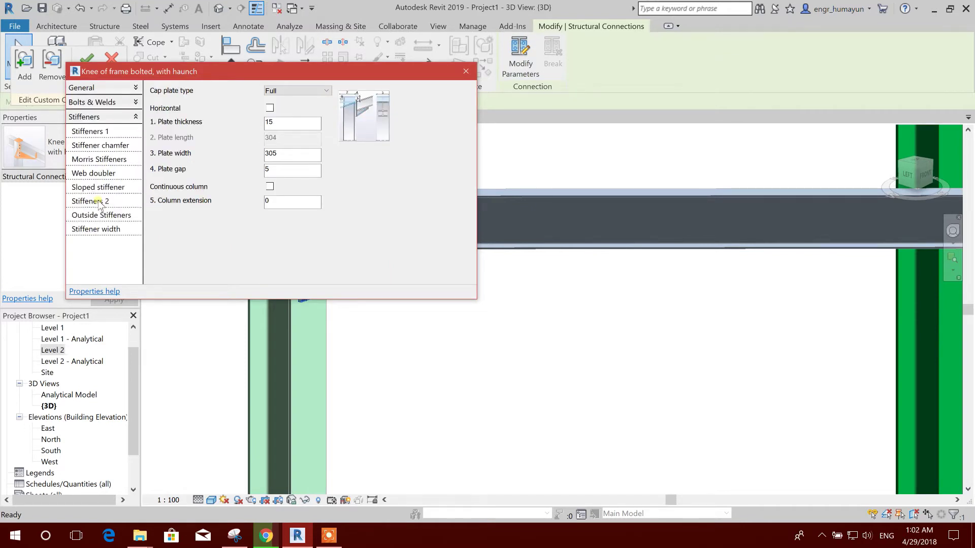
click(111, 202)
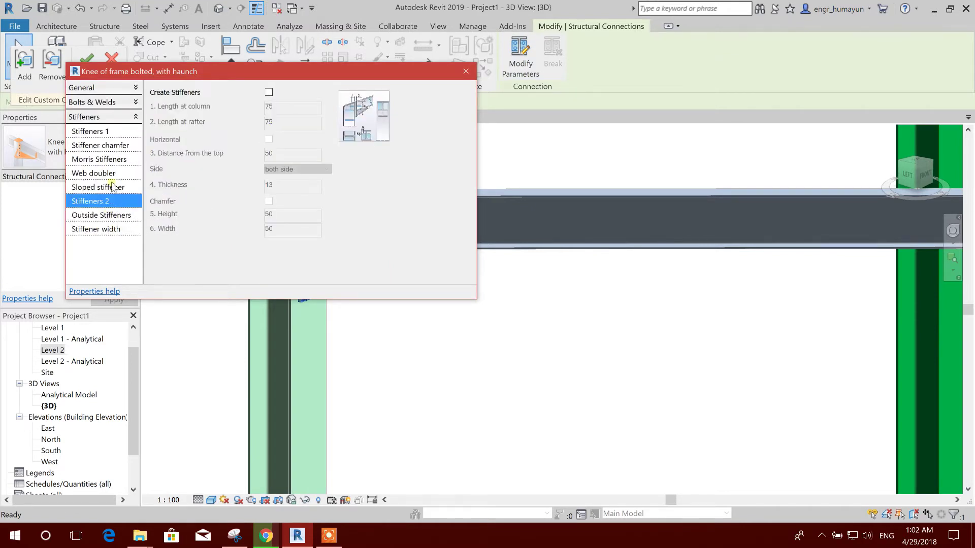
click(270, 92)
Leave stiffener creation and outside rafter stiffeners off, keeping Stiffener 1 as none.
drag(292, 77, 737, 102)
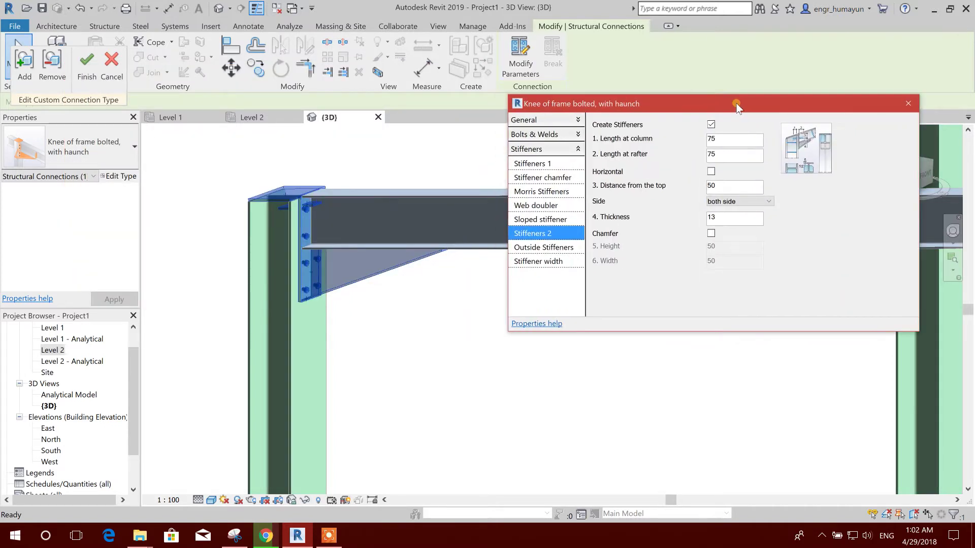
click(711, 125)
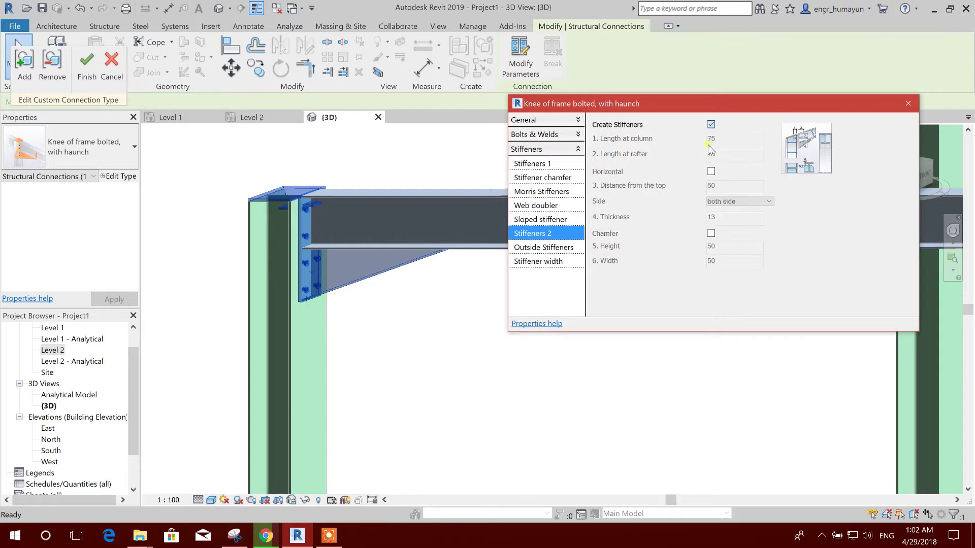
click(551, 249)
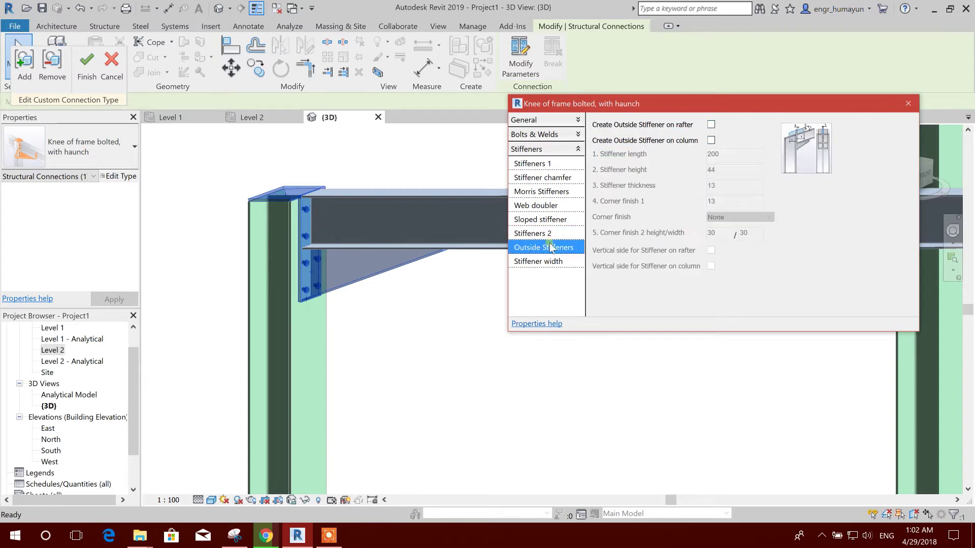
click(711, 125)
click(711, 125)
click(562, 164)
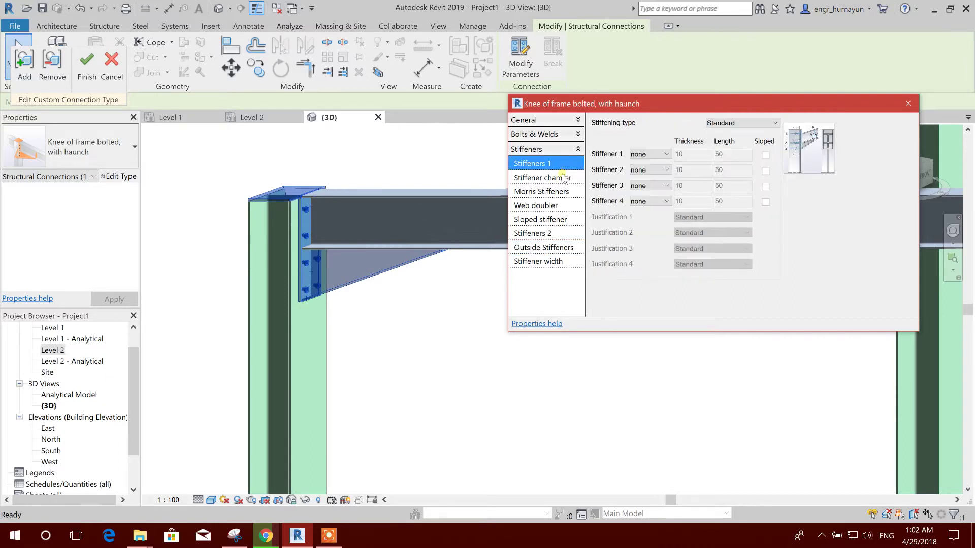
click(650, 154)
click(638, 163)
Make Stiffeners 2, 3 and 4 full stiffeners with thickness 10, then close the parameters.
click(650, 169)
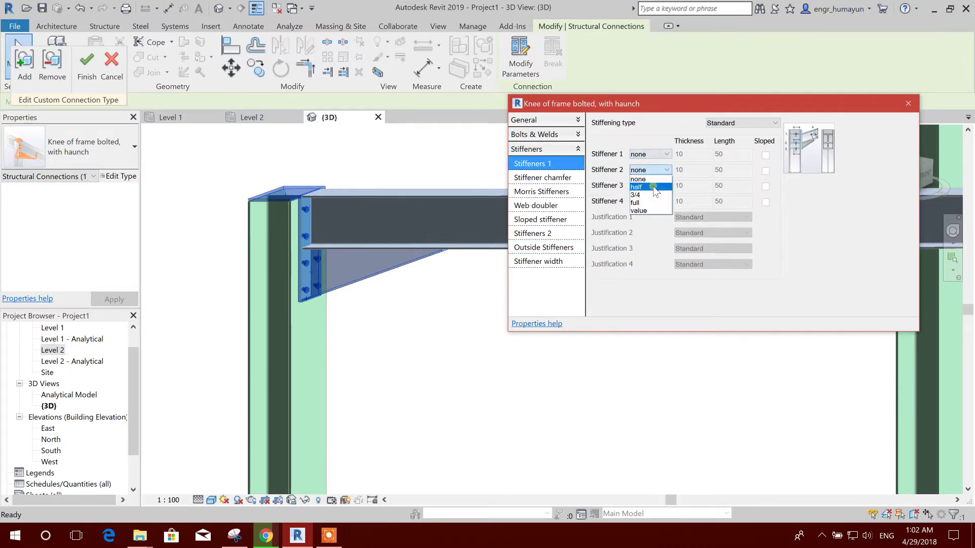
click(654, 203)
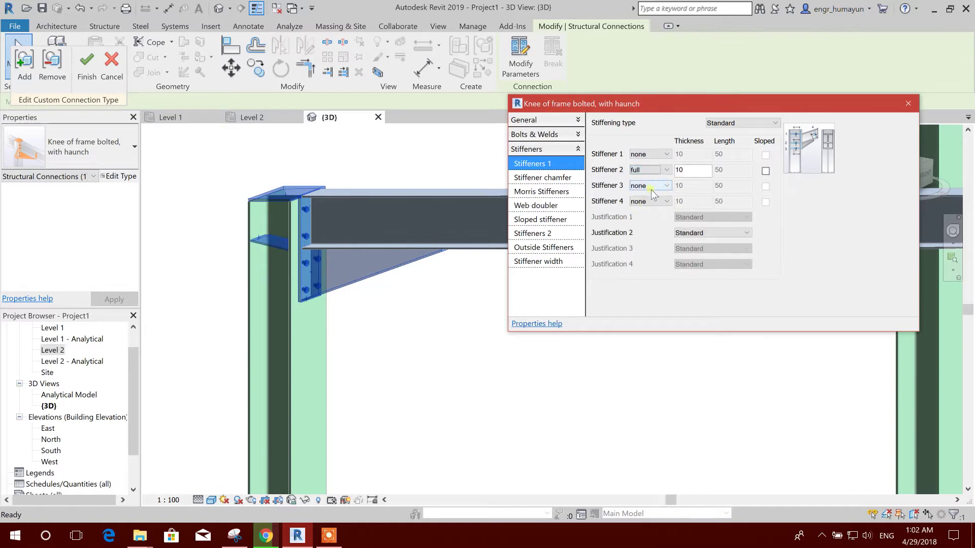
click(652, 187)
click(652, 218)
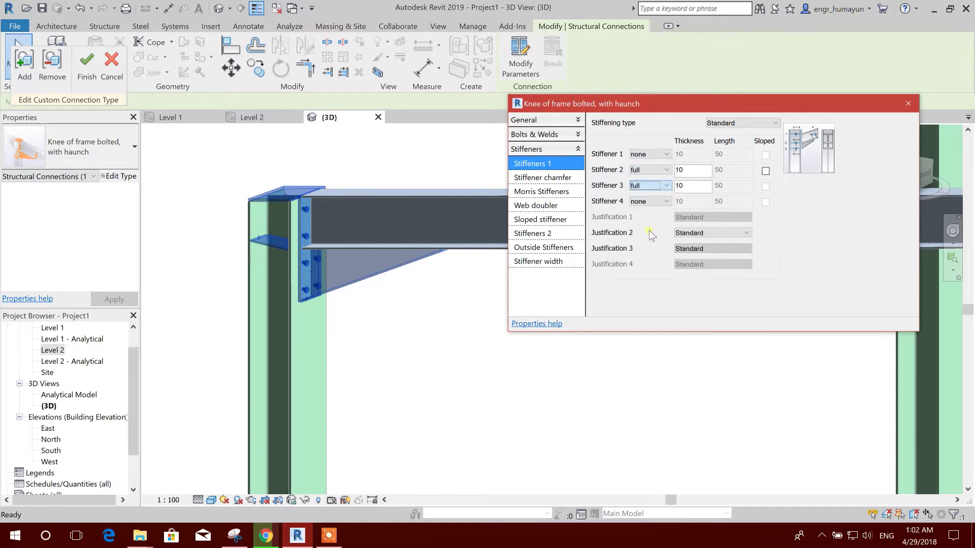
click(663, 202)
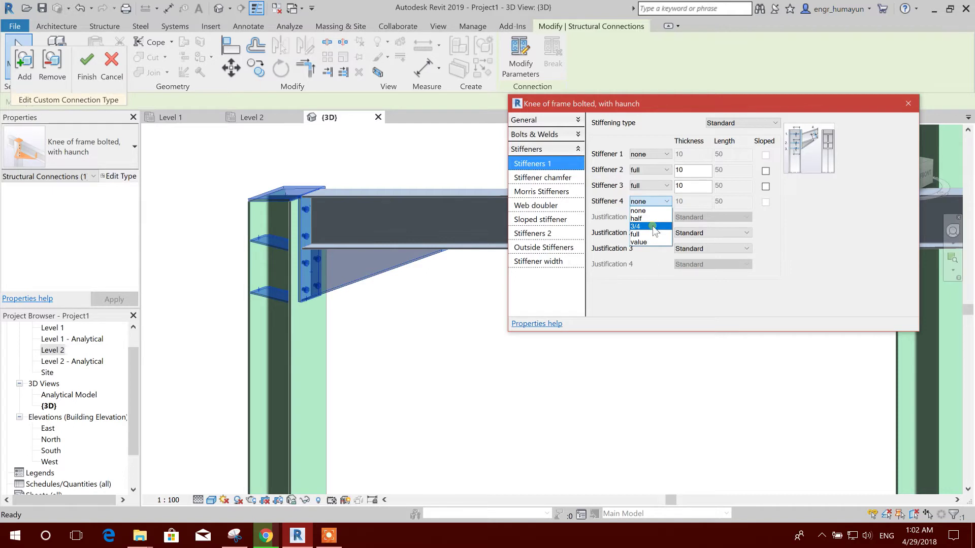
click(658, 108)
drag(694, 105, 755, 107)
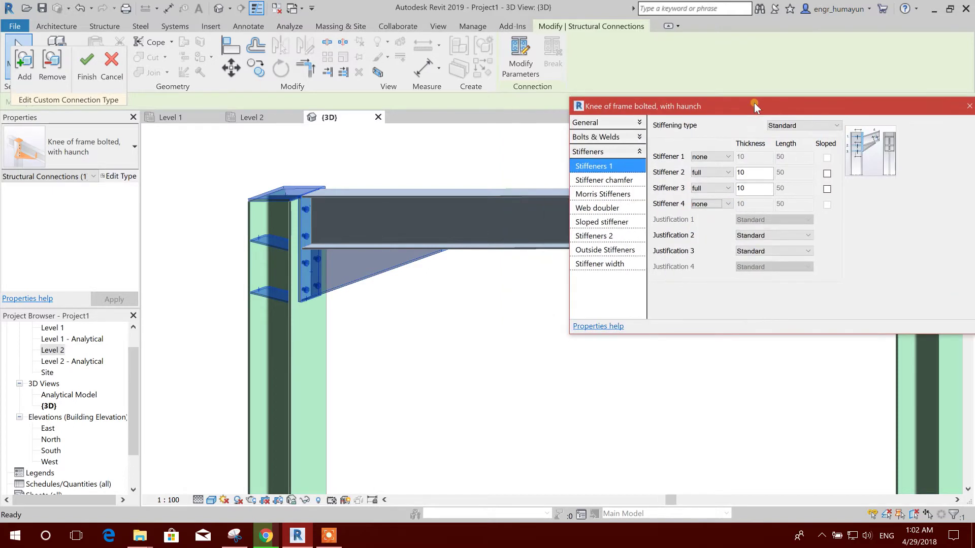
click(705, 204)
click(702, 220)
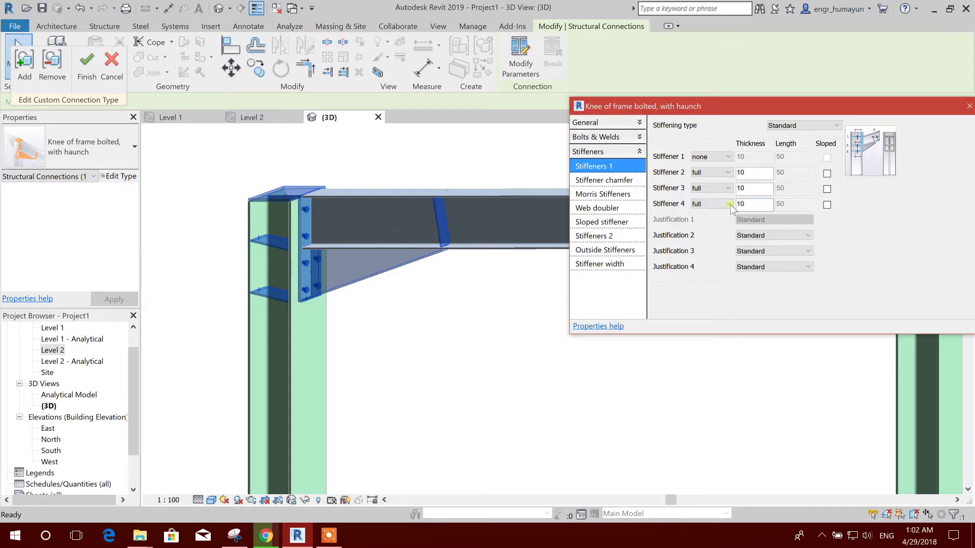
click(755, 204)
drag(776, 107, 486, 92)
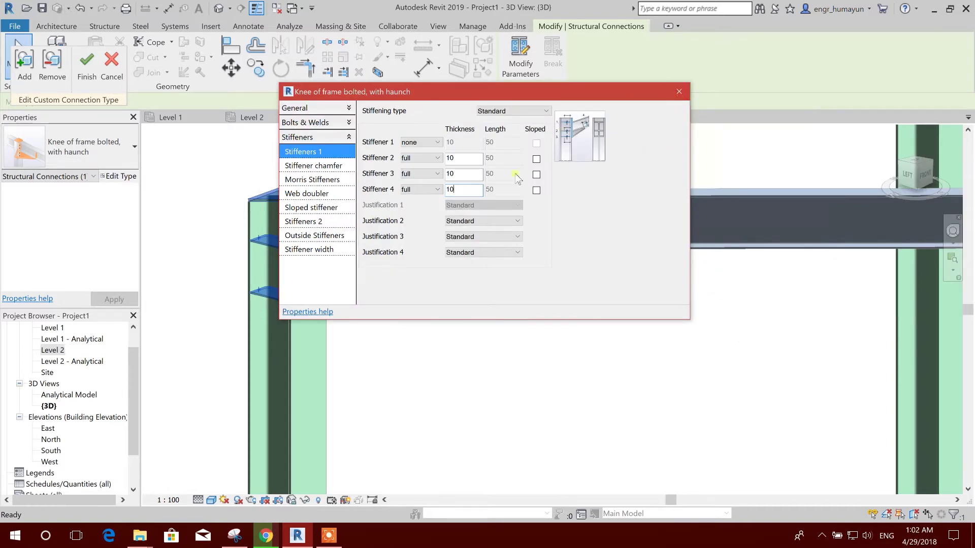
click(669, 93)
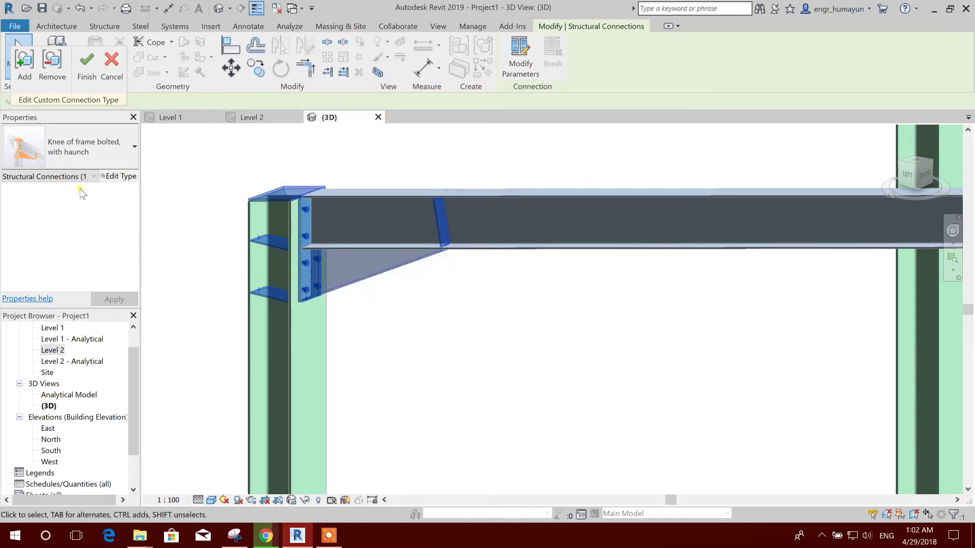
Finish editing the custom connection and bring the right column top into view.
click(87, 63)
click(401, 285)
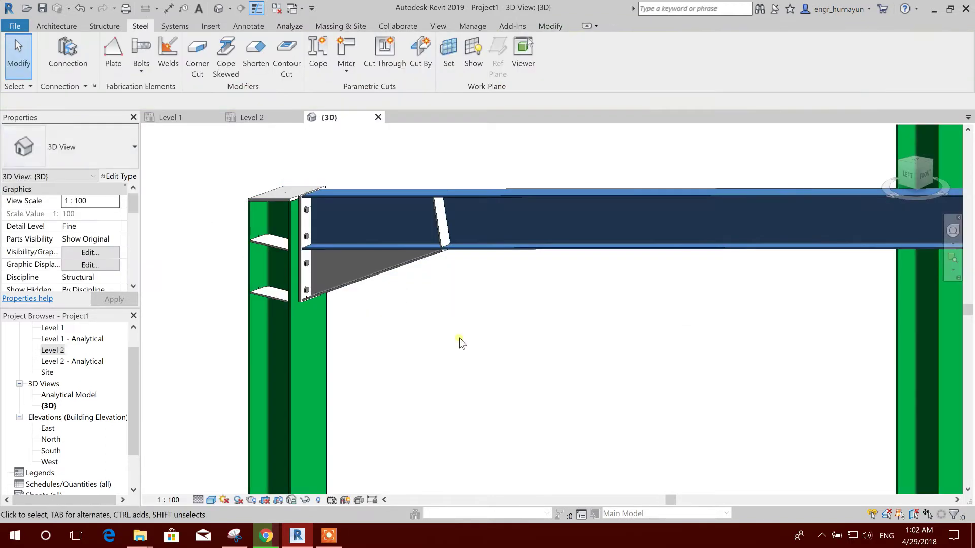
shift+middle_drag(365, 294, 394, 349)
scroll(340, 279, up, 2)
scroll(330, 314, down, 1)
scroll(330, 314, down, 6)
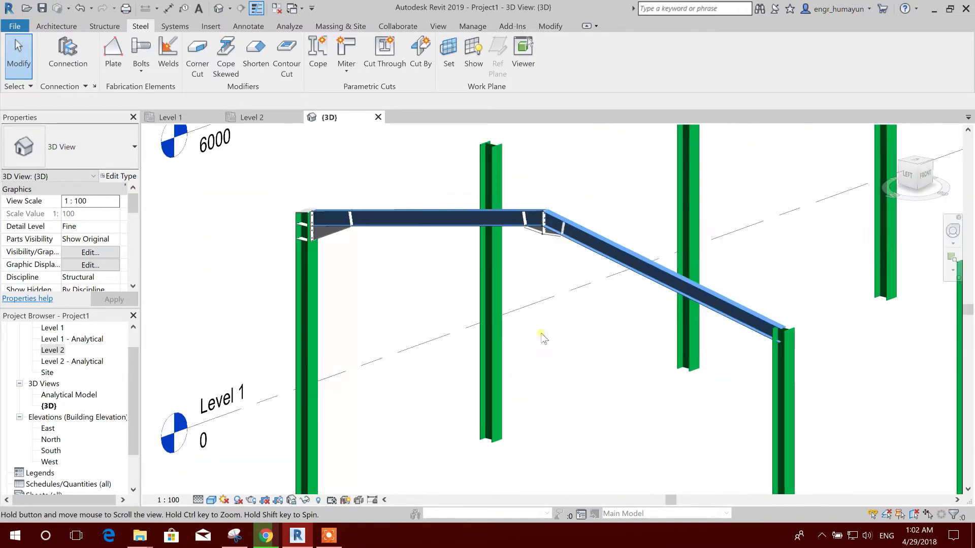
scroll(620, 281, up, 2)
middle_drag(621, 280, 348, 339)
Join the right column to the sloped rafter with a HAUNCH1 connection.
click(68, 51)
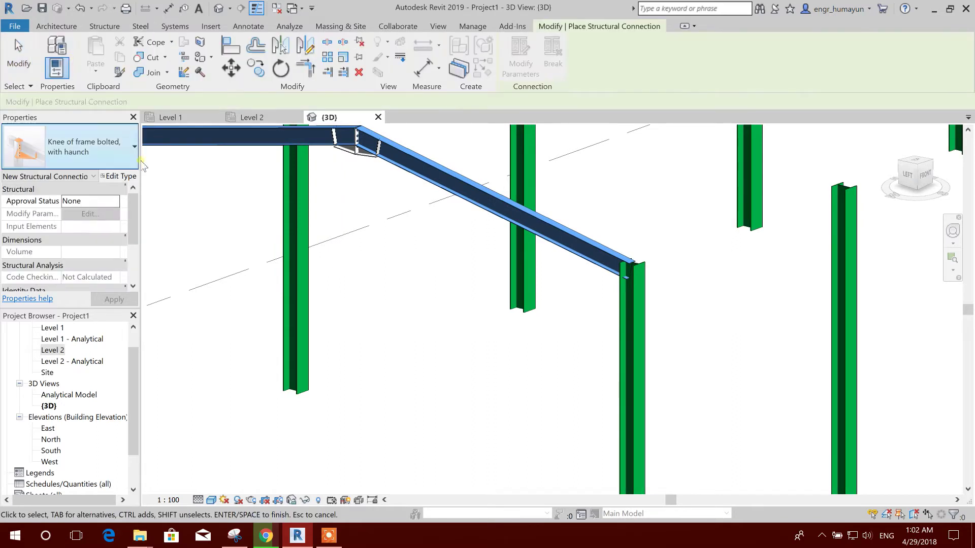
click(127, 147)
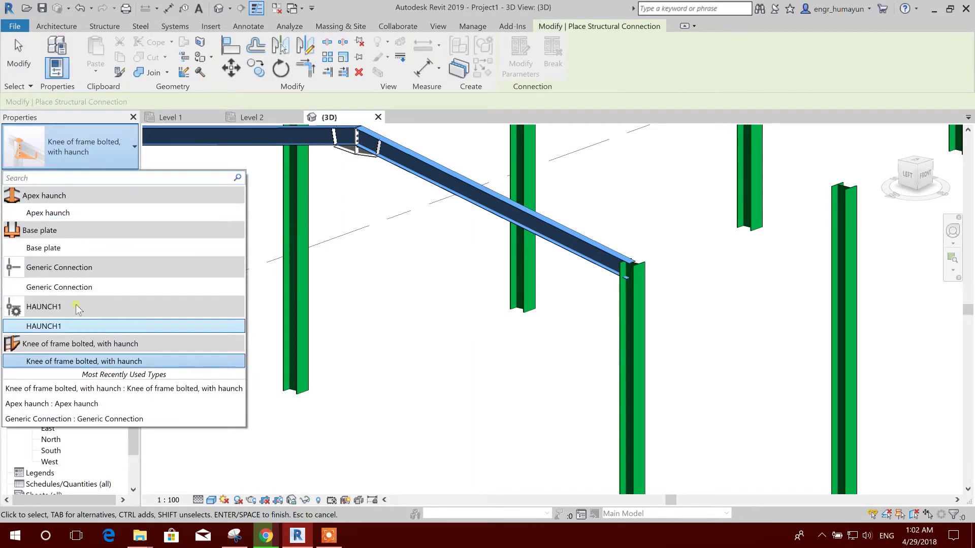
click(40, 325)
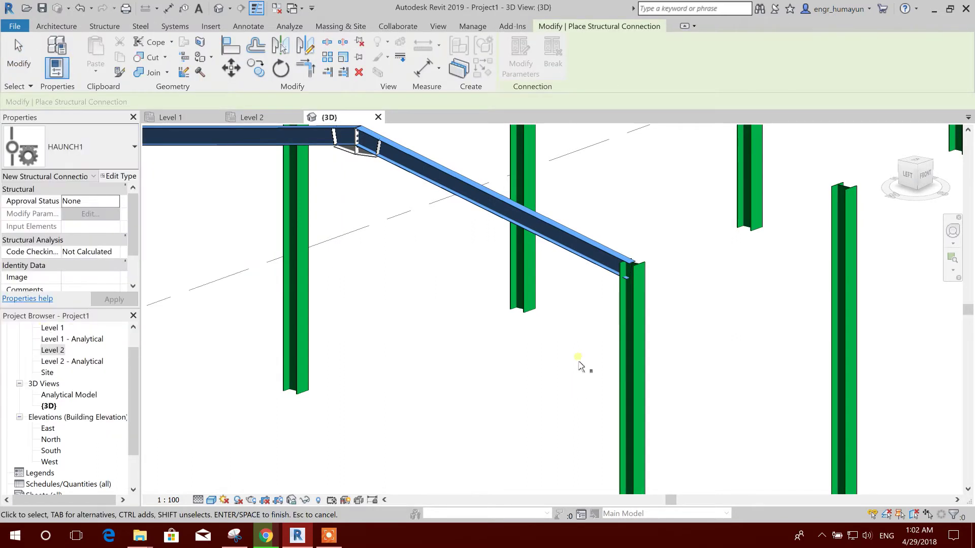
click(622, 324)
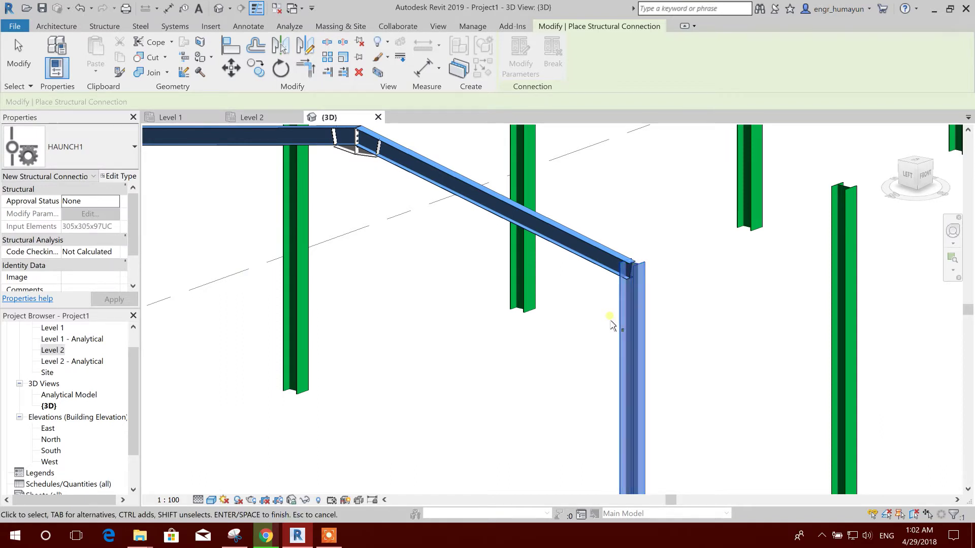
click(597, 266)
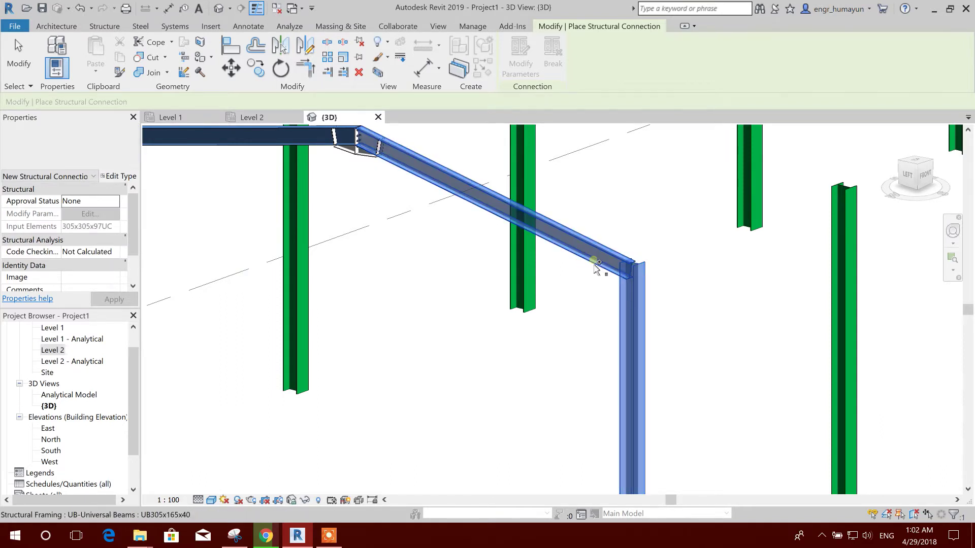
right_click(599, 307)
click(626, 310)
scroll(566, 335, up, 4)
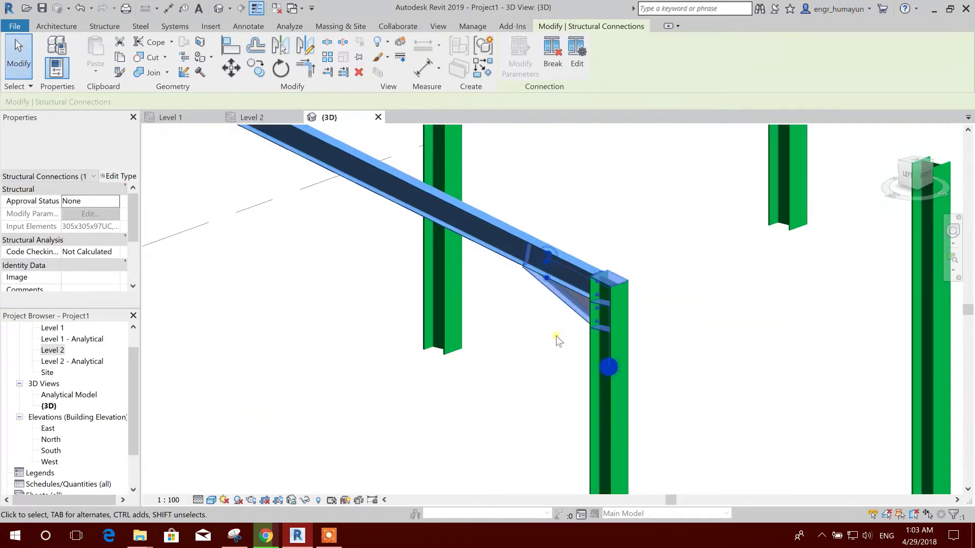
click(553, 340)
scroll(599, 310, up, 3)
scroll(603, 304, down, 5)
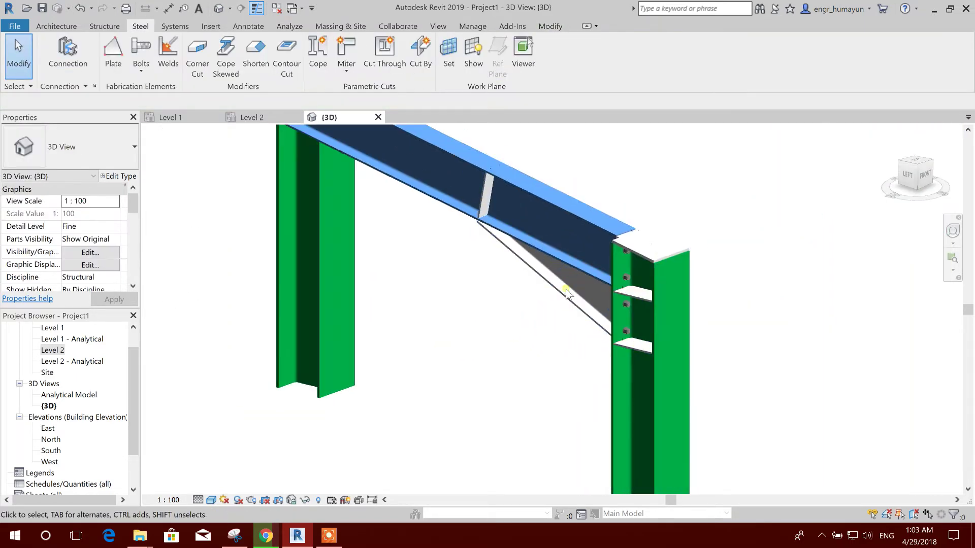
scroll(670, 329, up, 6)
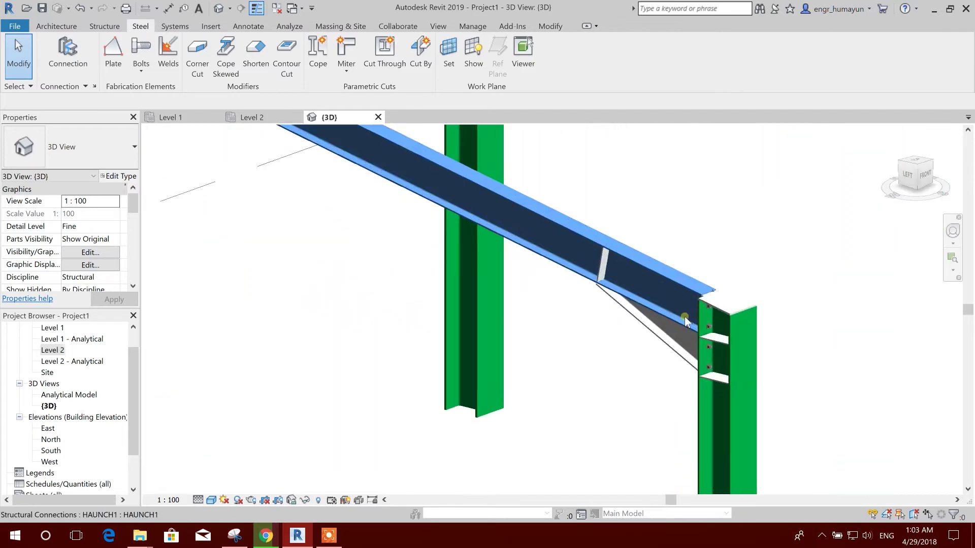
scroll(639, 290, down, 5)
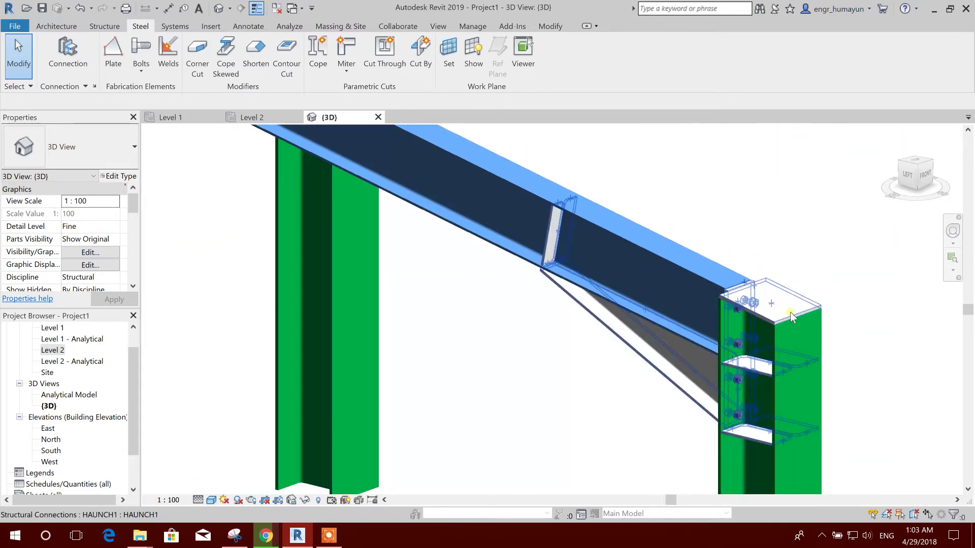
shift+middle_drag(508, 305, 708, 385)
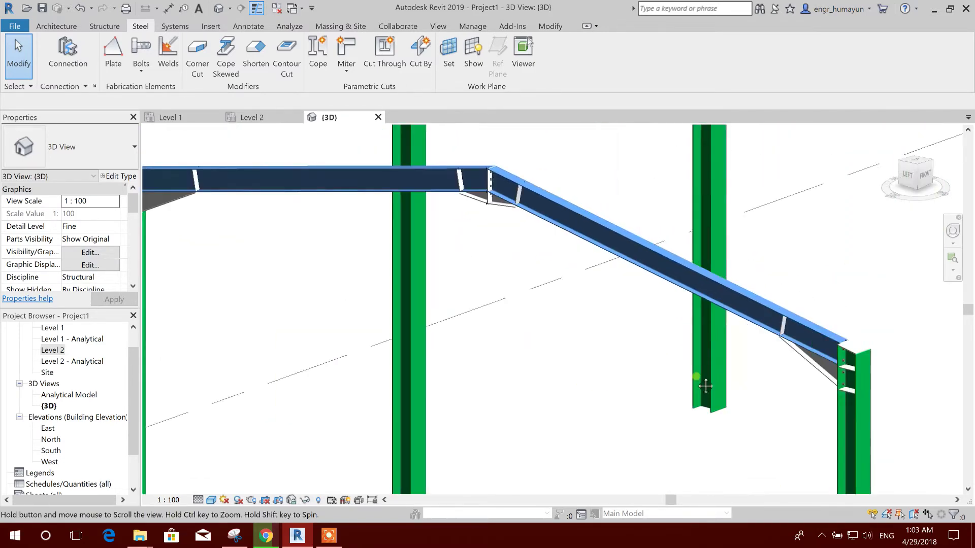
scroll(488, 364, down, 3)
scroll(407, 272, up, 6)
scroll(435, 301, down, 3)
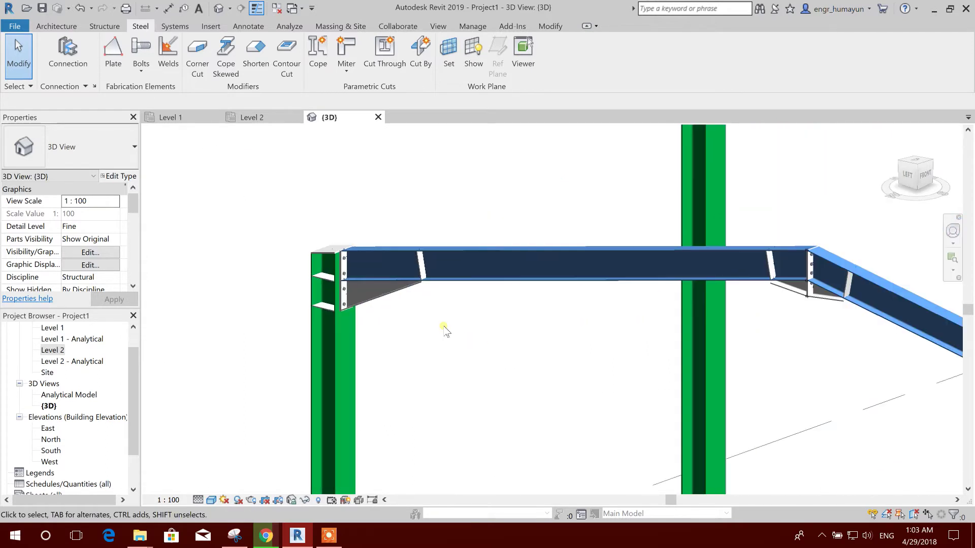
middle_drag(557, 348, 373, 283)
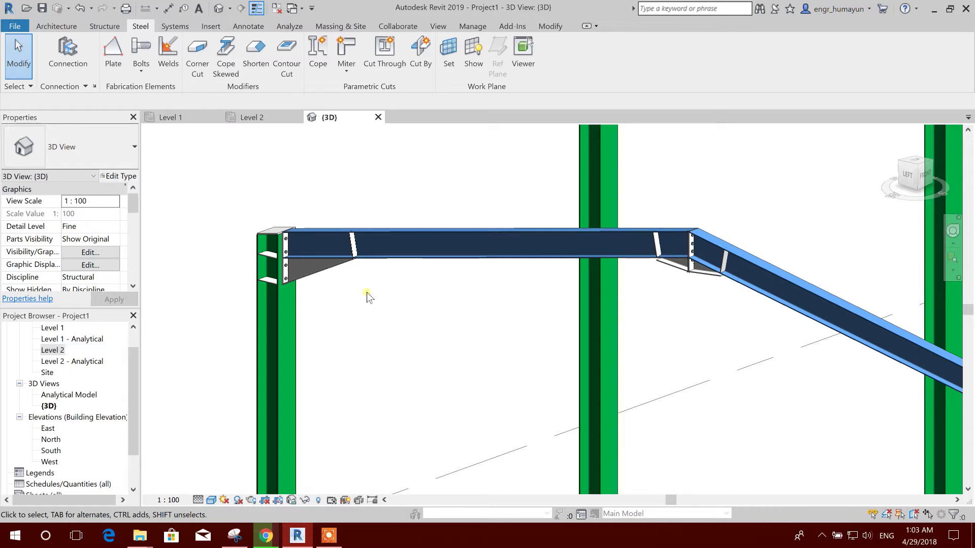
scroll(363, 296, down, 7)
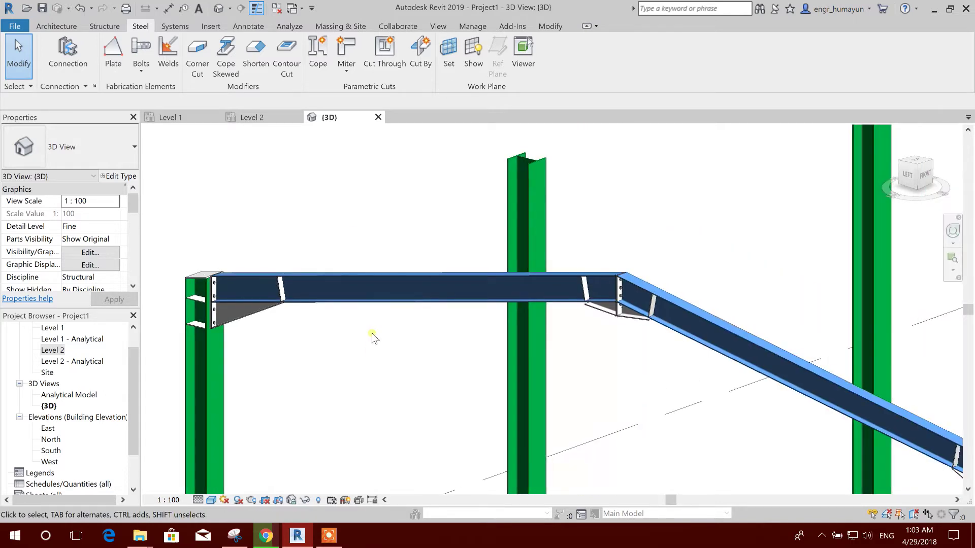
scroll(415, 306, down, 1)
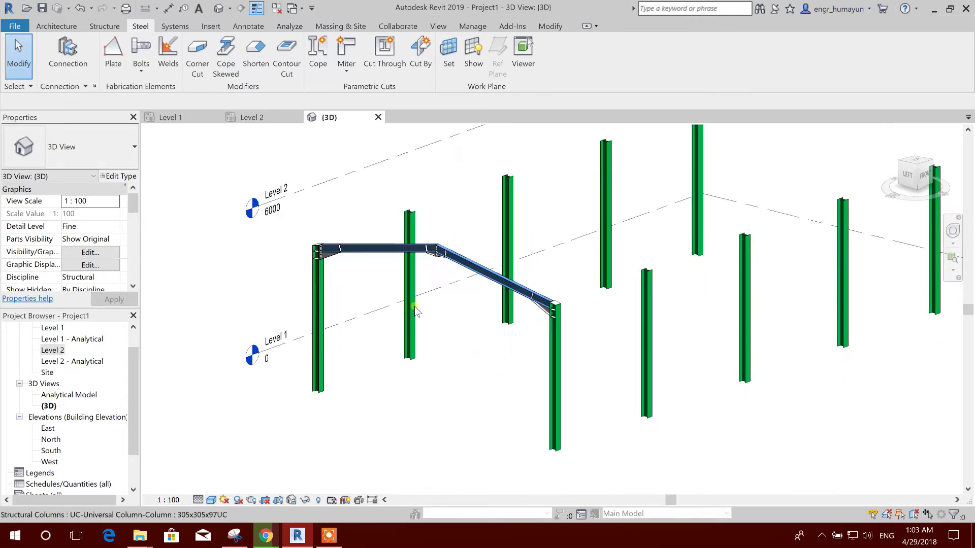
scroll(406, 300, up, 2)
scroll(553, 388, down, 2)
scroll(518, 321, down, 1)
scroll(517, 350, up, 3)
scroll(515, 376, down, 2)
middle_drag(516, 376, 489, 391)
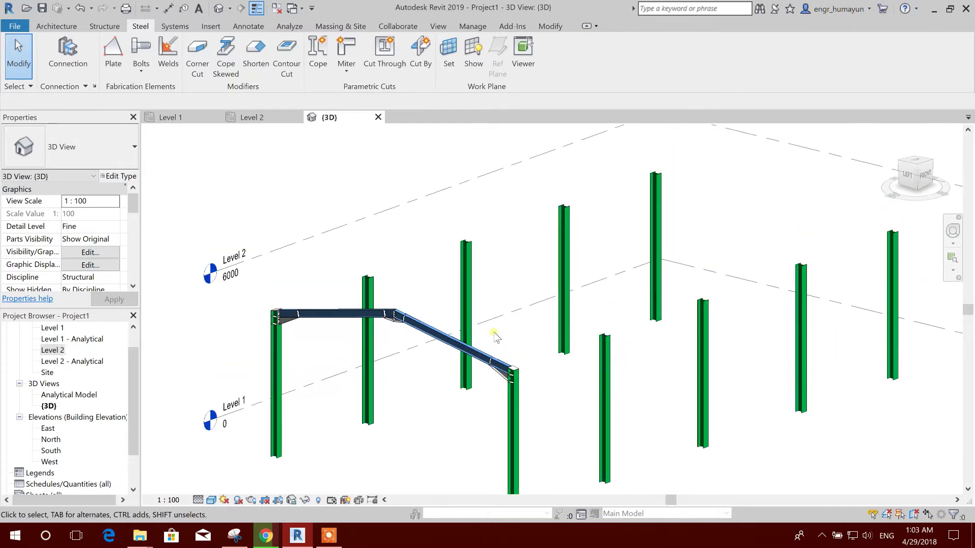
scroll(475, 277, down, 1)
scroll(451, 332, up, 2)
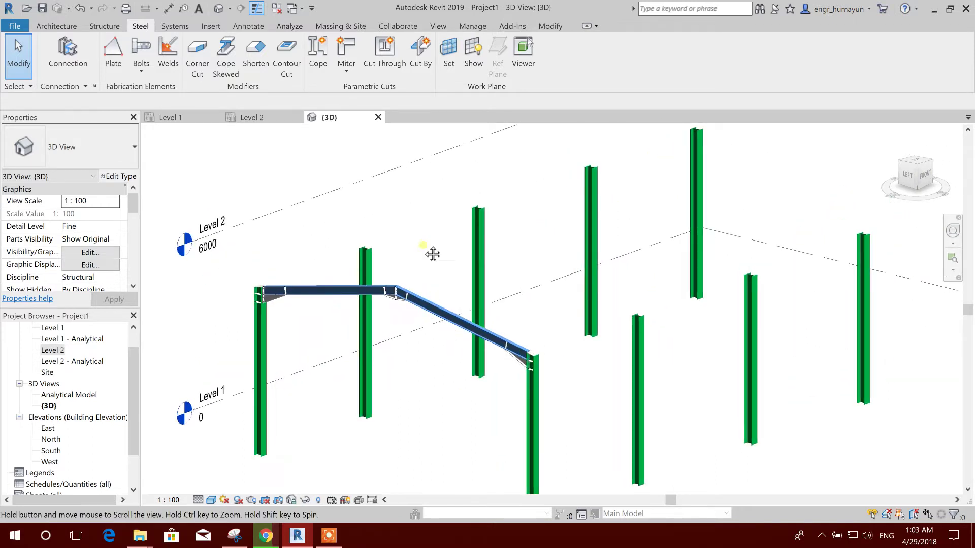
scroll(416, 219, down, 2)
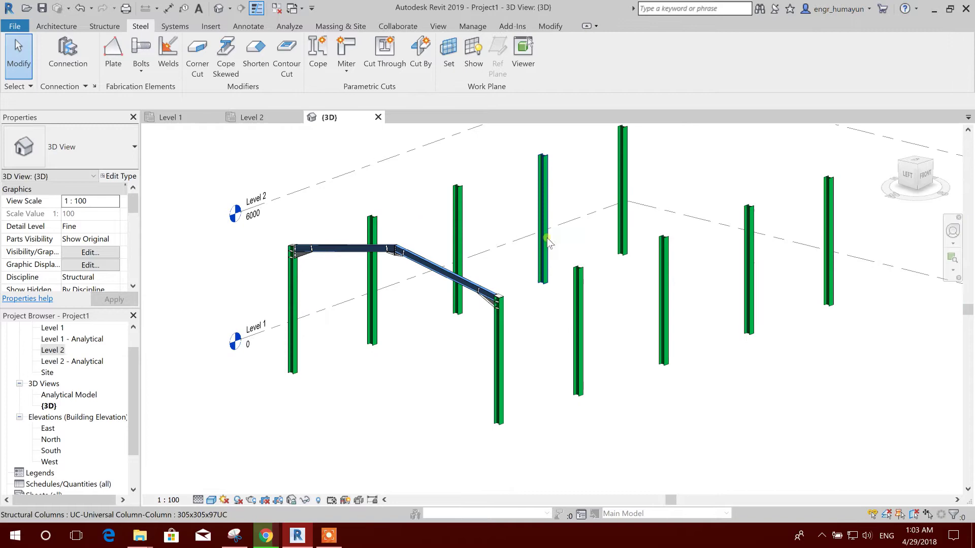
middle_drag(632, 226, 619, 248)
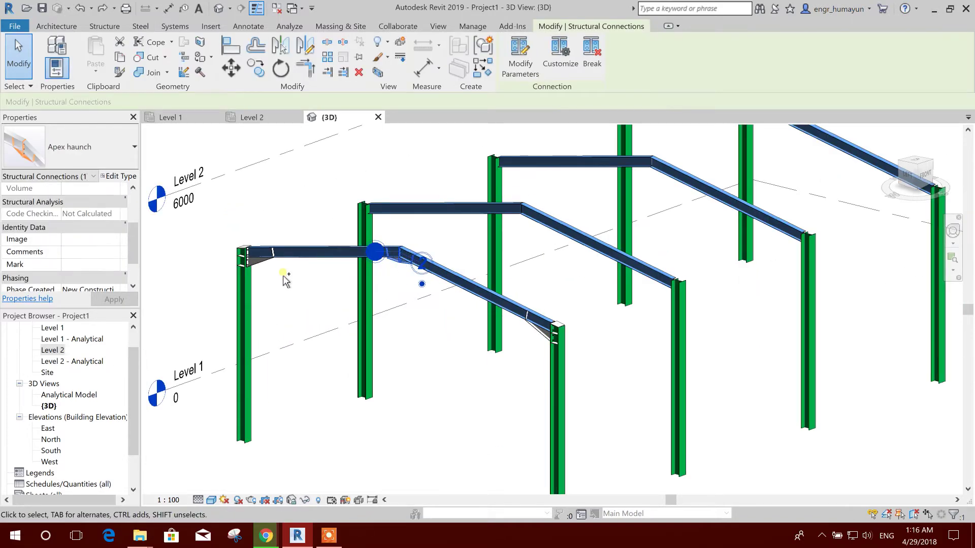
Select the first frame's three haunch connections and switch to the Level 2 plan.
middle_drag(257, 265, 429, 330)
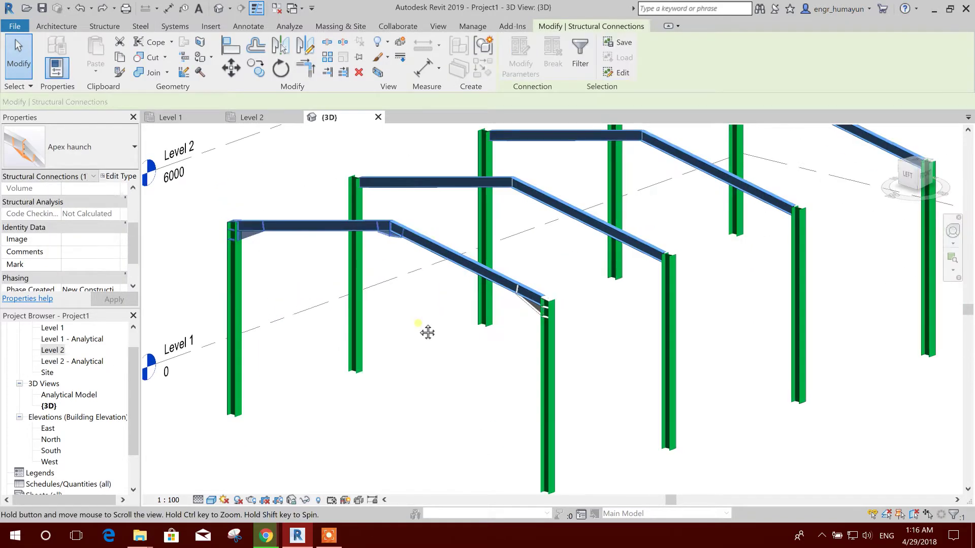
ctrl+click(523, 292)
ctrl+click(523, 294)
middle_drag(523, 293, 526, 342)
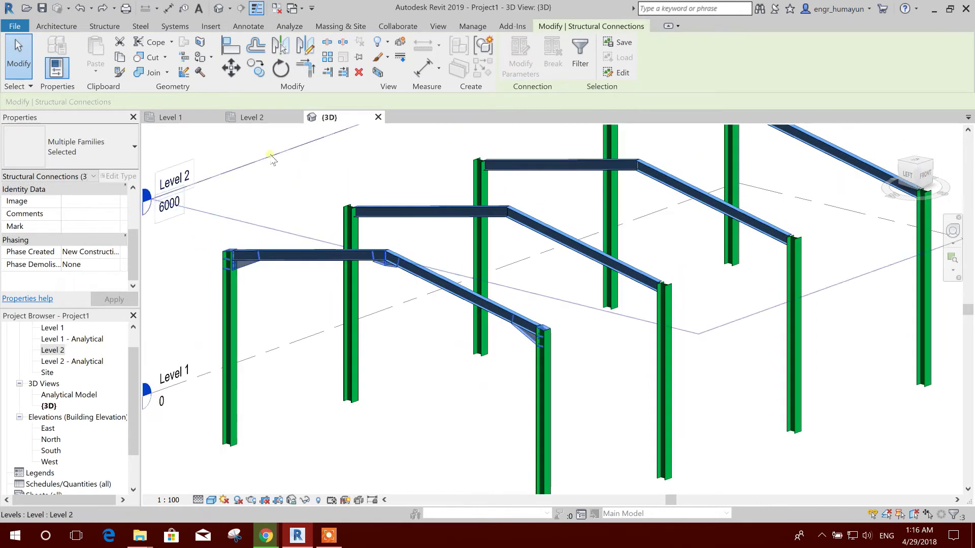
click(264, 121)
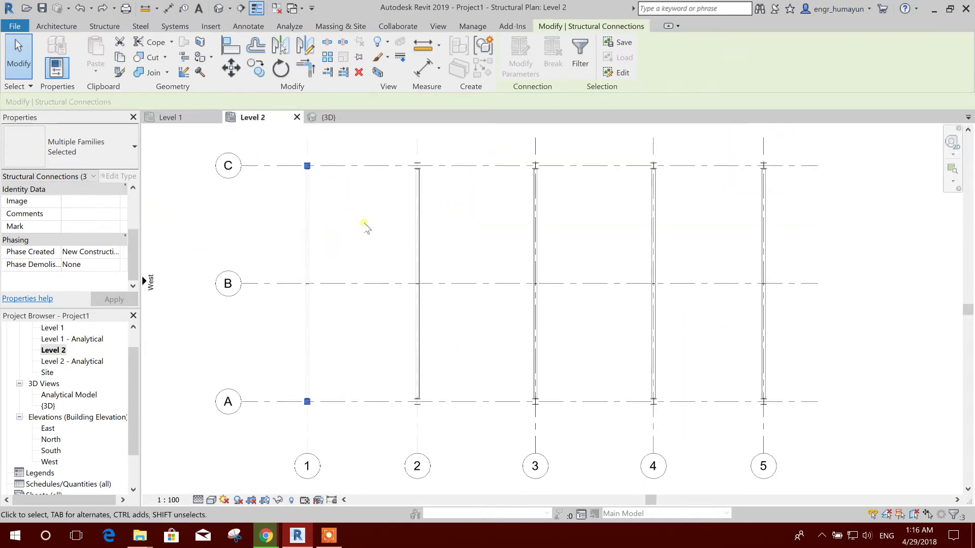
middle_drag(398, 227, 365, 232)
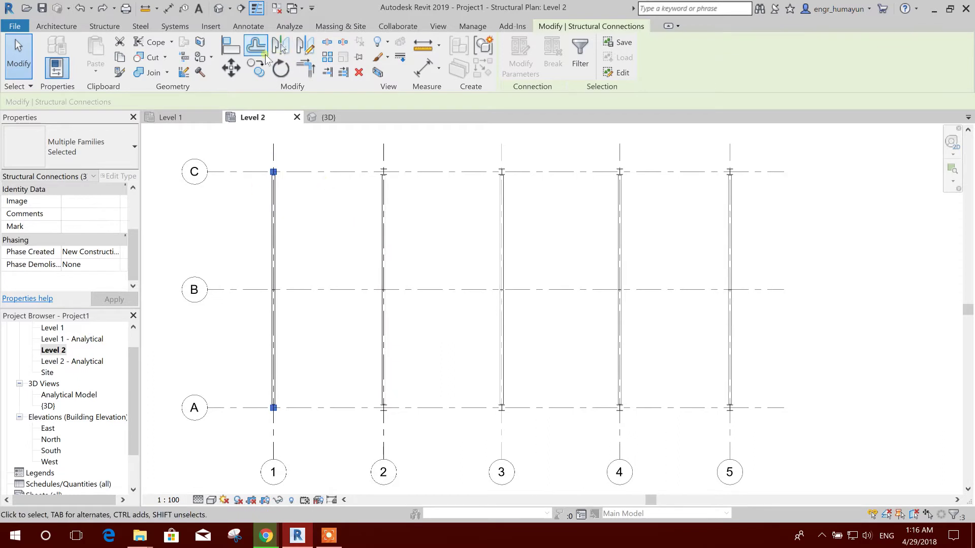
Copy the haunch connections from grid 1 onto the grid 2, 3, 4 and 5 endpoints.
key(m)
key(v)
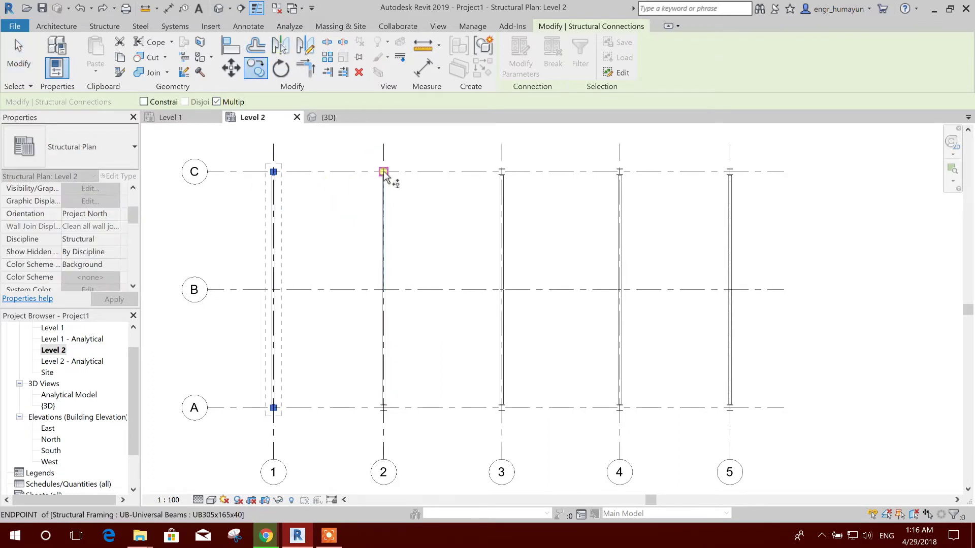
scroll(383, 170, up, 2)
middle_drag(253, 137, 273, 196)
click(258, 191)
click(401, 194)
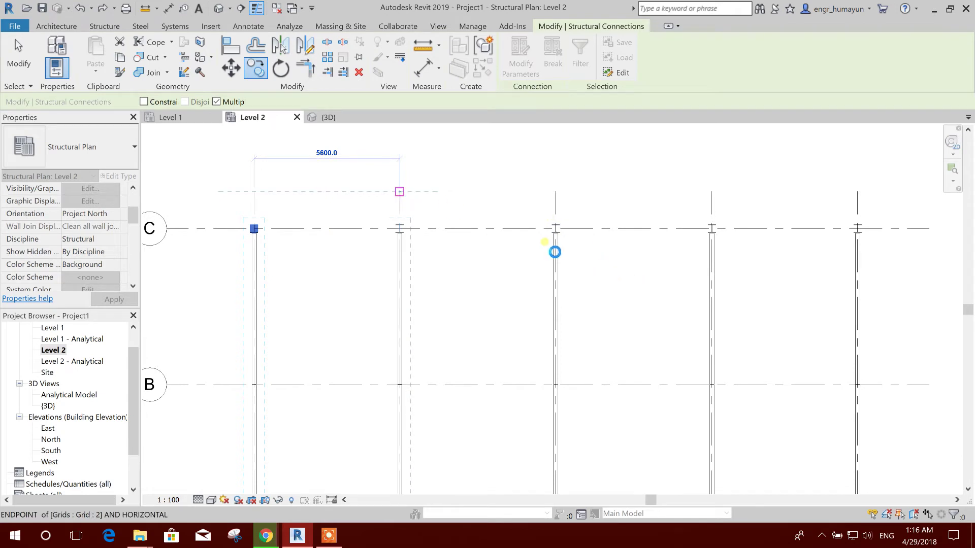
click(556, 192)
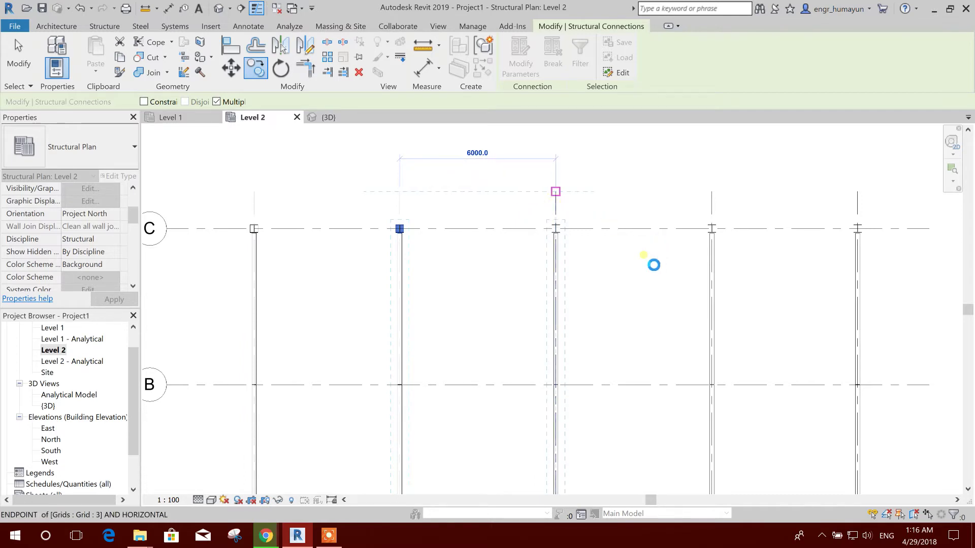
middle_drag(648, 263, 440, 201)
click(439, 199)
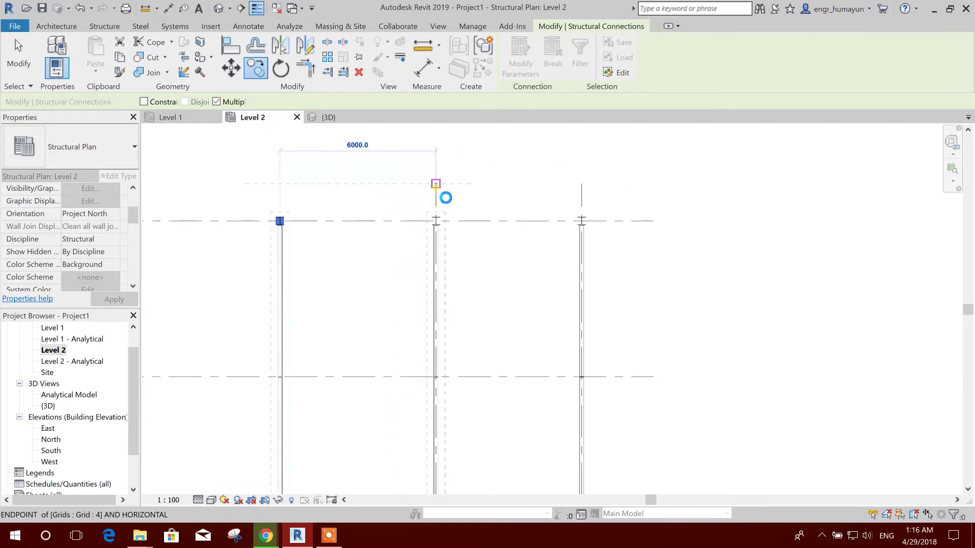
click(582, 185)
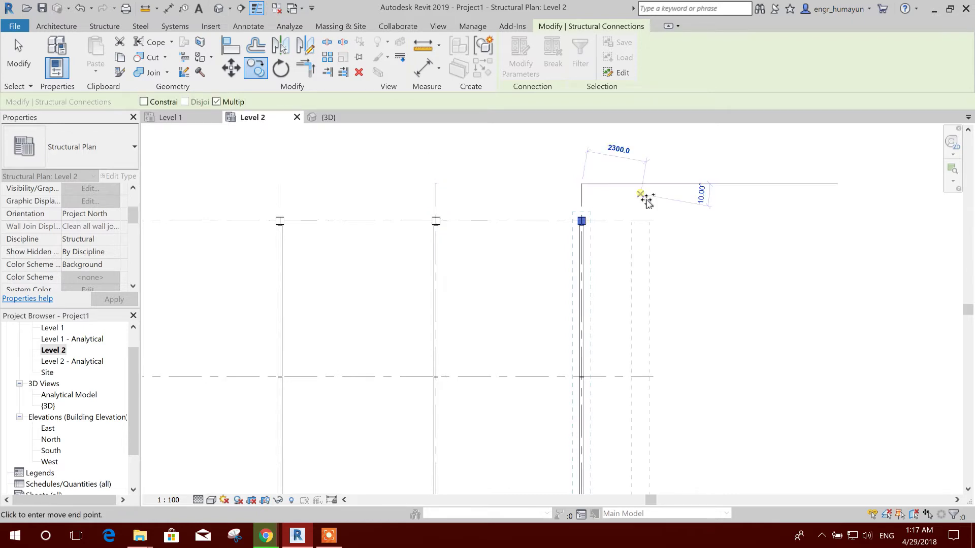
key(Escape)
key(Escape)
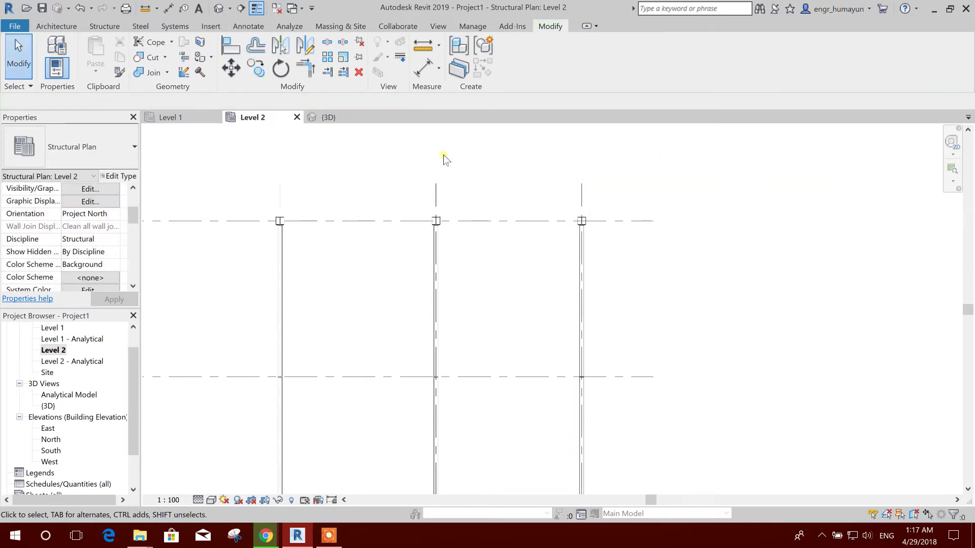
Return to the 3D view and frame all five portal frames with their haunch connections.
click(329, 117)
middle_drag(526, 244, 467, 285)
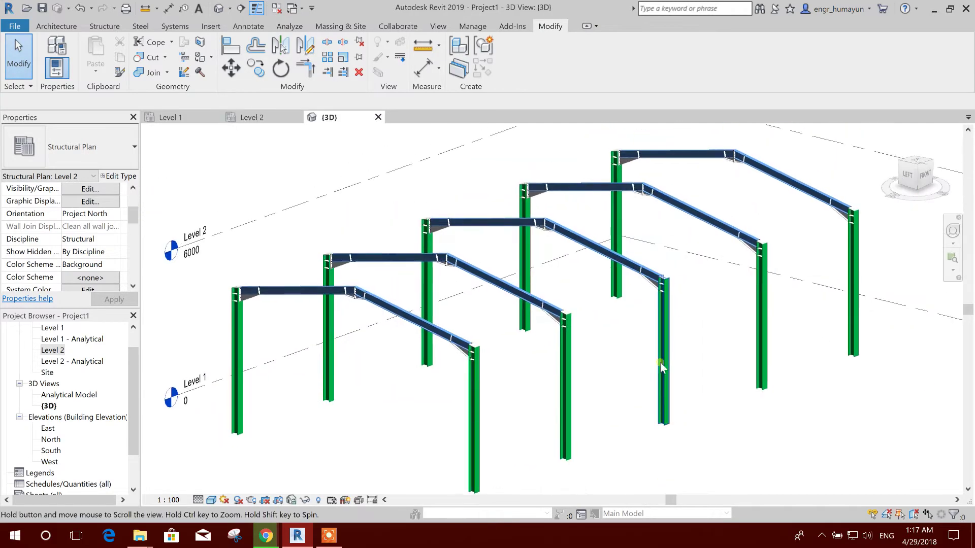
middle_drag(806, 247, 718, 283)
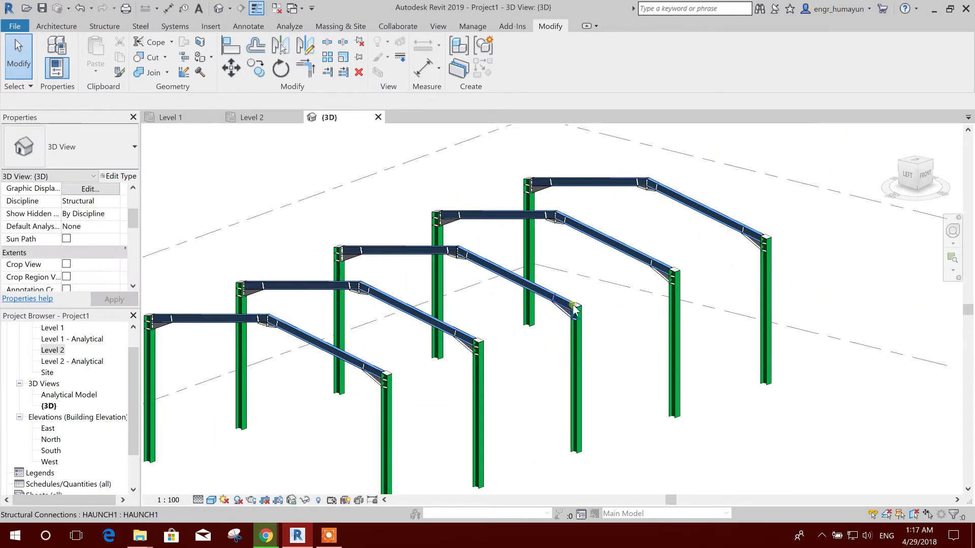
middle_drag(600, 305, 644, 279)
middle_drag(516, 406, 574, 383)
scroll(624, 349, down, 2)
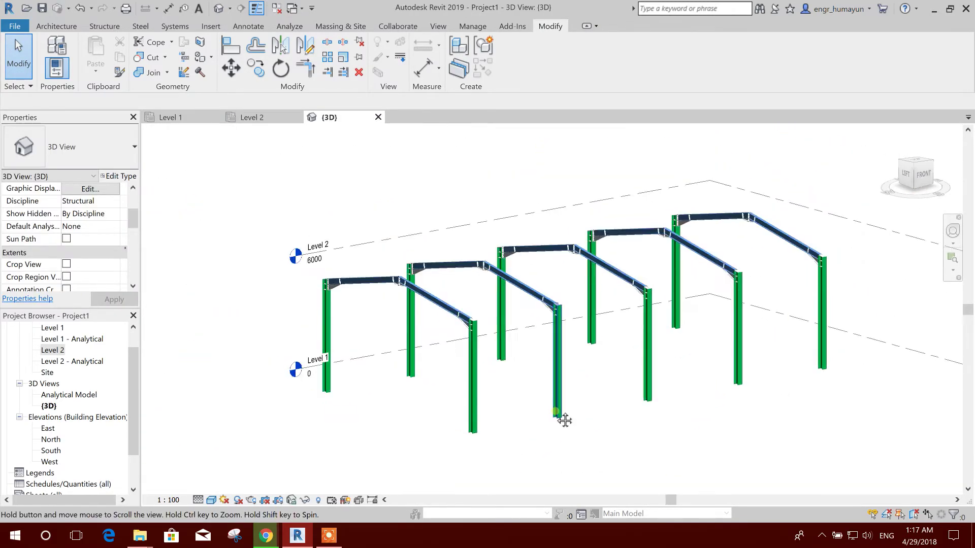
middle_drag(374, 413, 394, 382)
scroll(394, 382, up, 1)
scroll(392, 349, down, 1)
scroll(594, 466, up, 1)
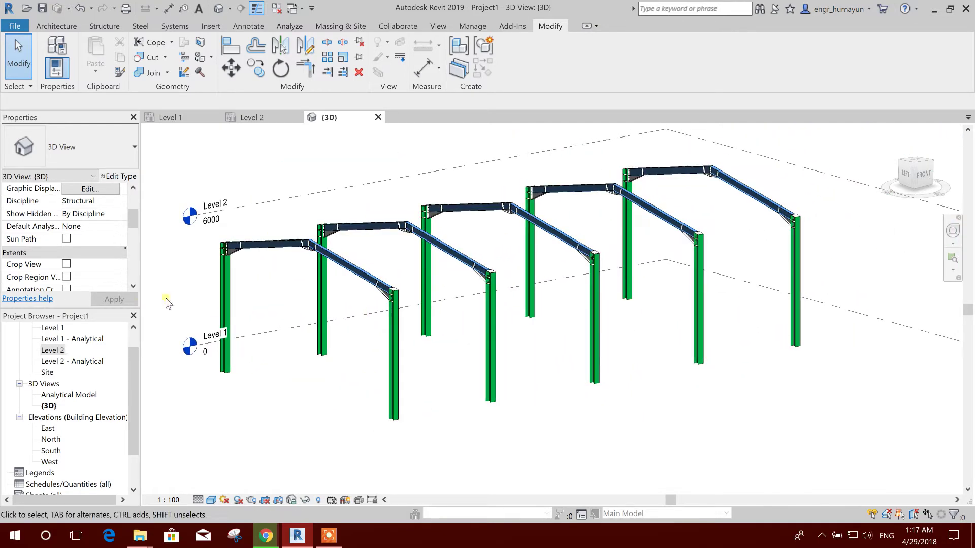
middle_drag(299, 399, 346, 377)
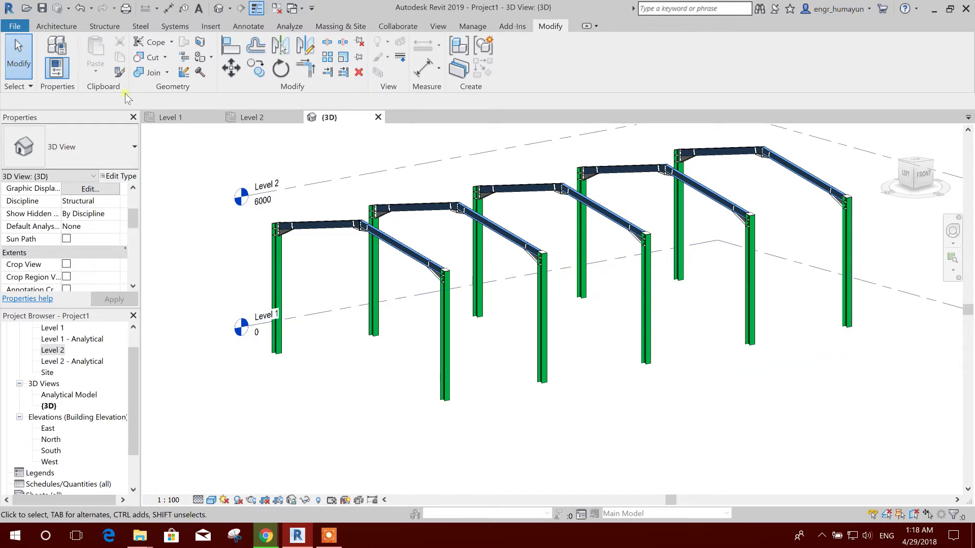
click(136, 27)
click(105, 26)
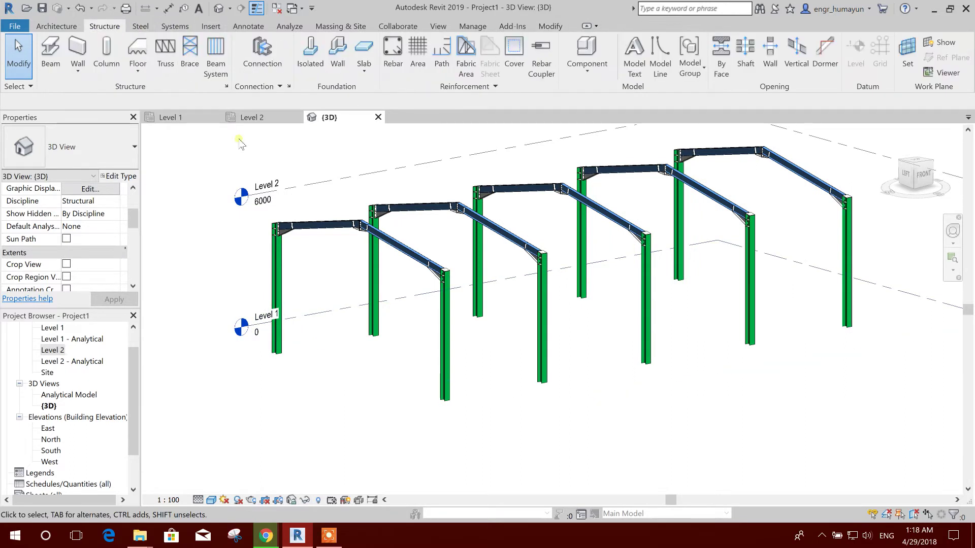
Start a new steel connection and choose the Base plate connection type.
click(277, 70)
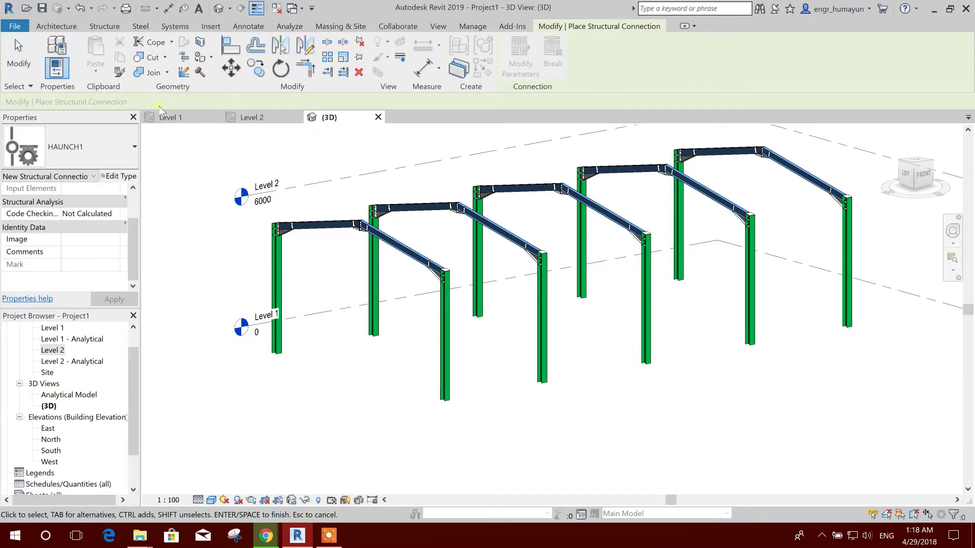
click(105, 27)
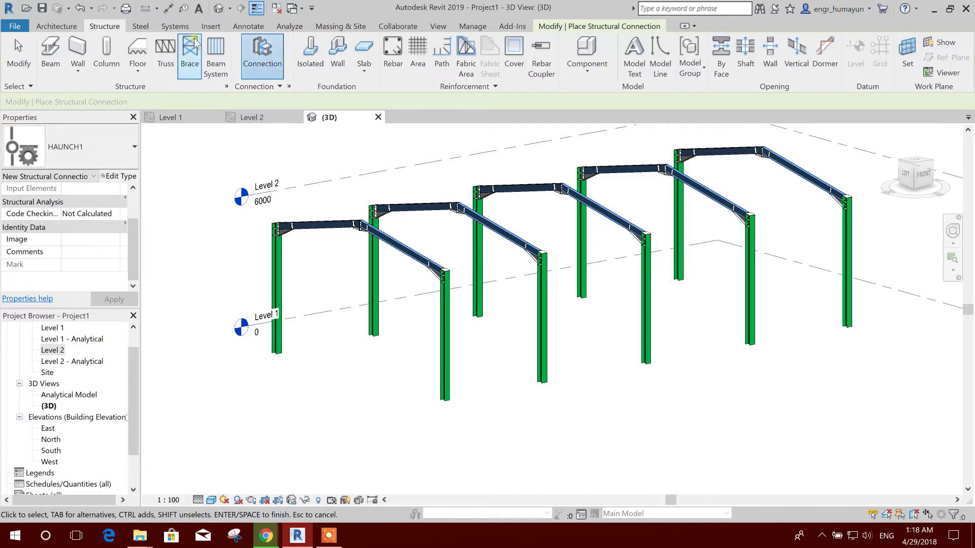
click(141, 26)
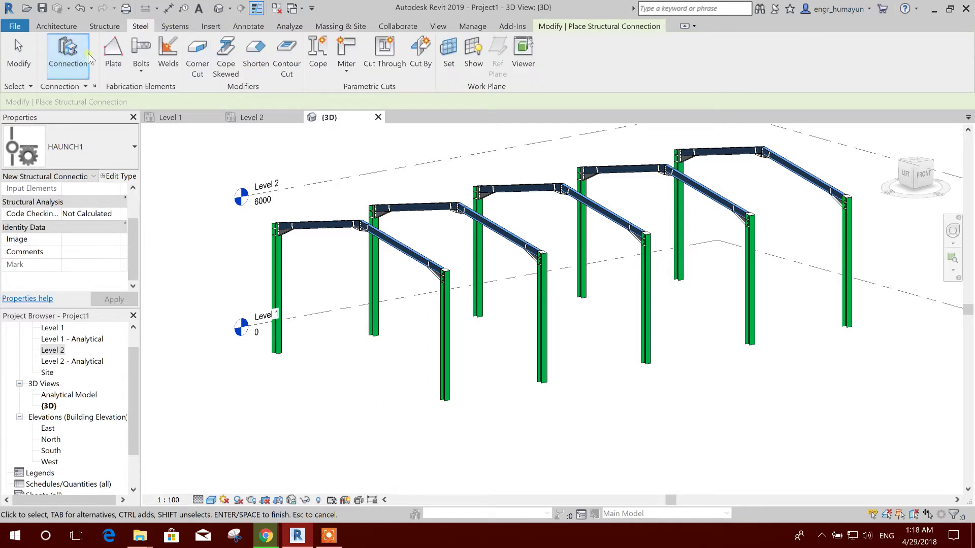
click(112, 151)
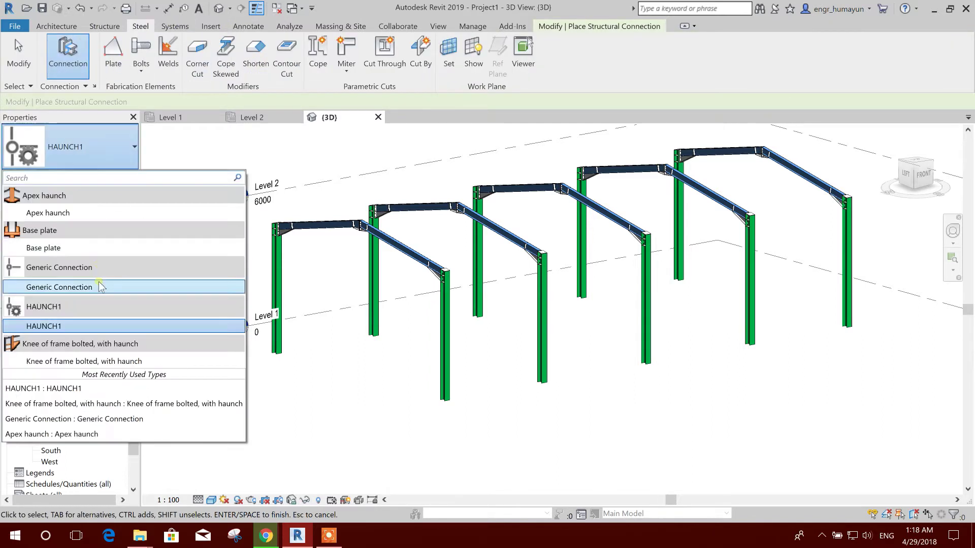
click(92, 246)
Apply the base plate to the left column's base and zoom in on it.
scroll(282, 371, up, 4)
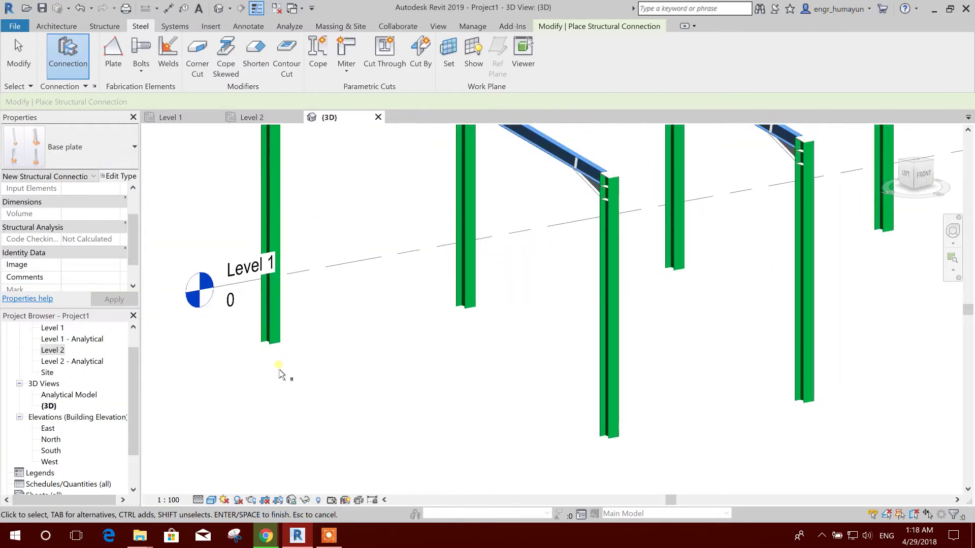
click(274, 338)
right_click(349, 339)
click(373, 344)
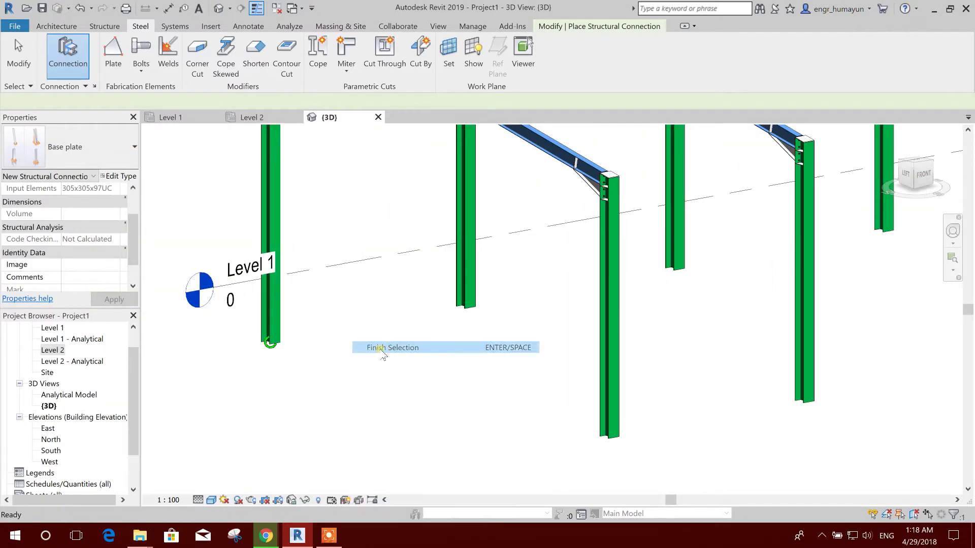
scroll(283, 349, up, 6)
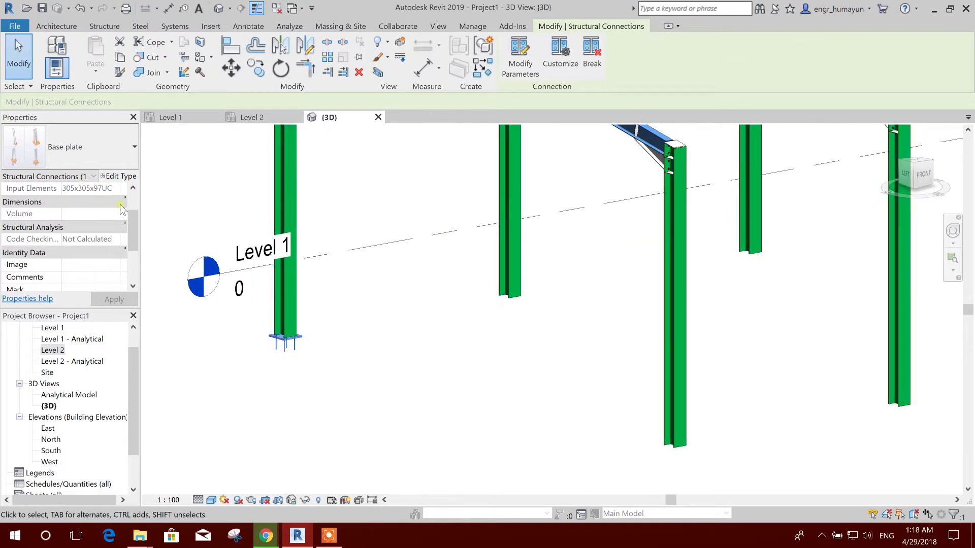
middle_drag(283, 345, 579, 228)
click(483, 159)
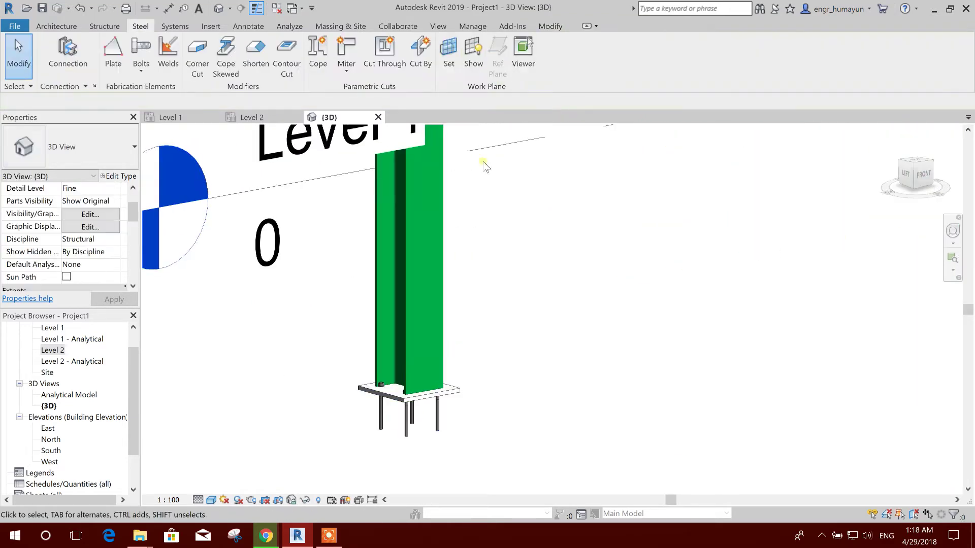
click(450, 391)
Convert the base plate into a custom connection named BP-USER1 and start editing it.
click(560, 55)
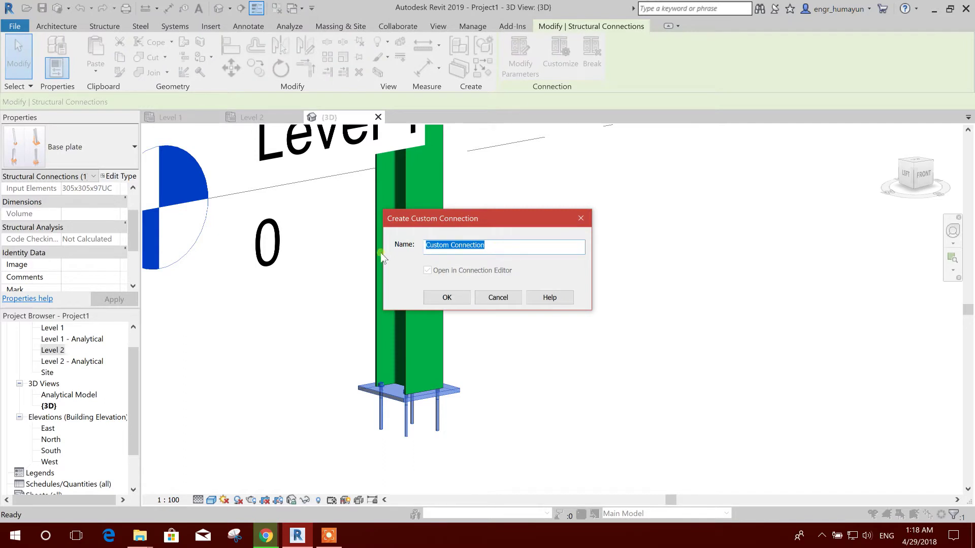
text(BP-USER1)
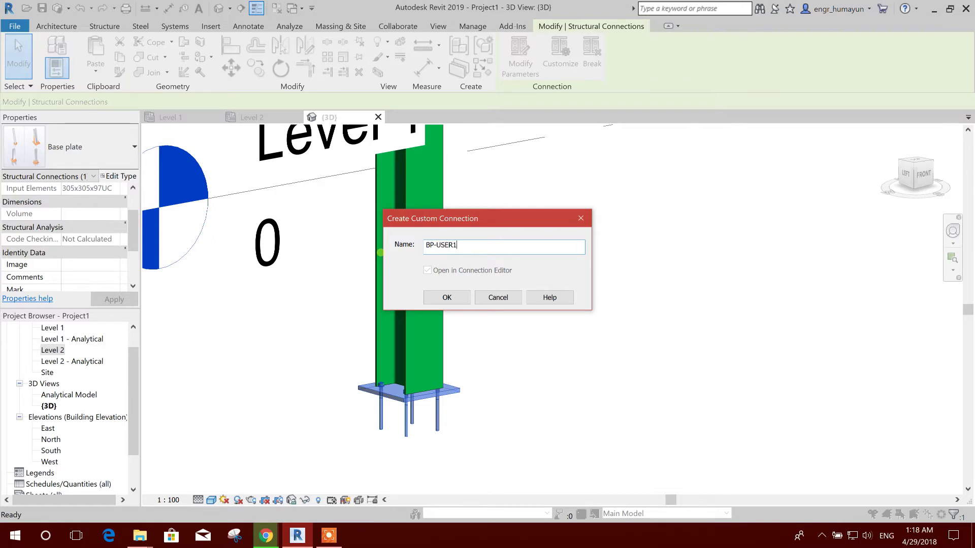
click(447, 299)
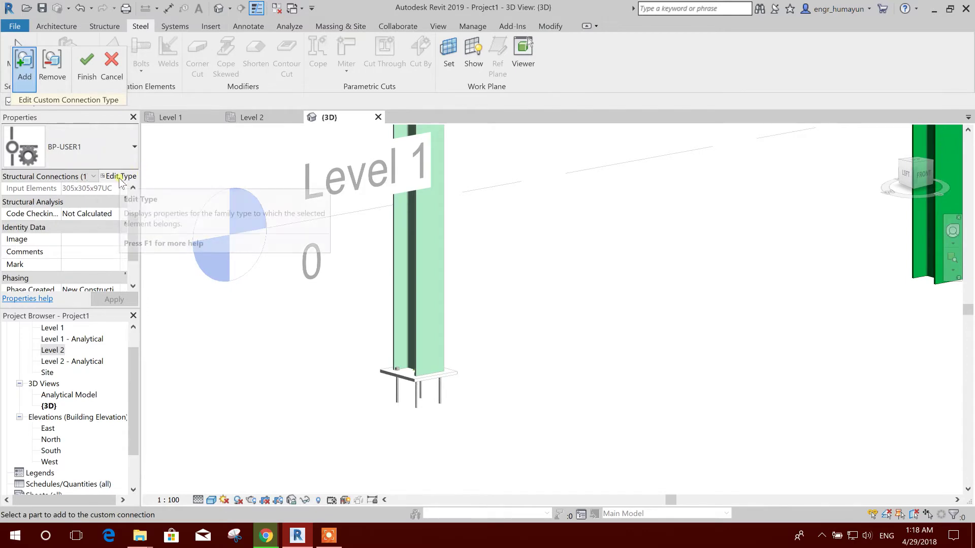
Select the base plate inside BP-USER1 and bring up its dimension parameters, thickness 25.
click(412, 382)
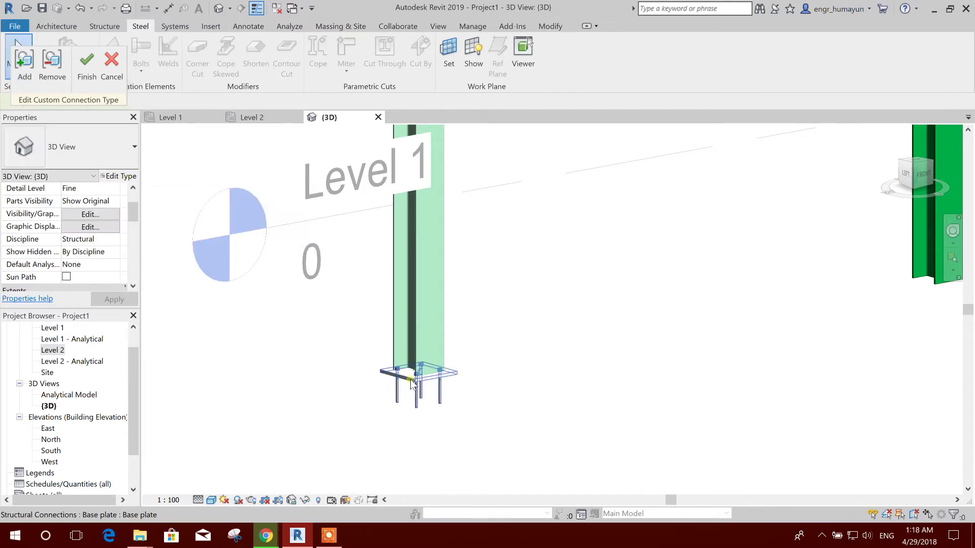
click(411, 381)
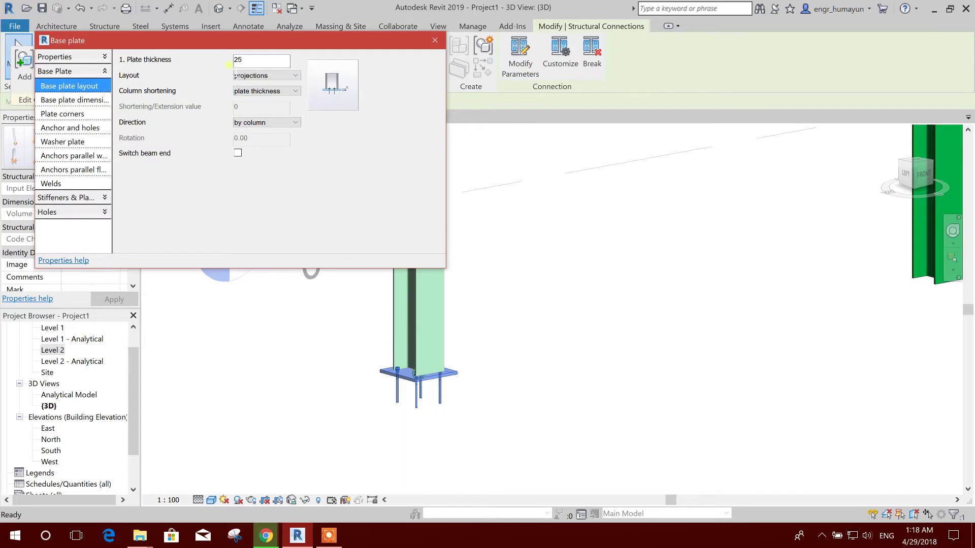
double_click(250, 60)
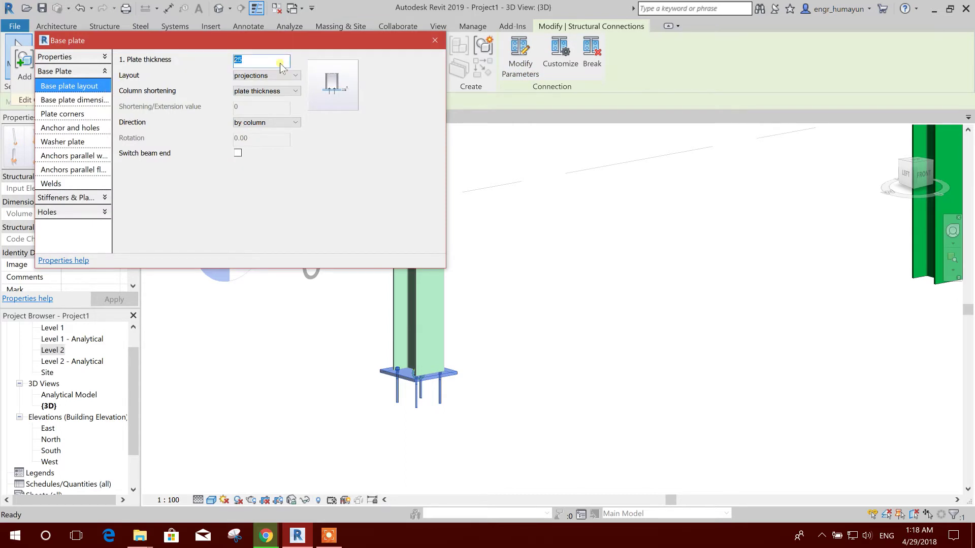
click(94, 100)
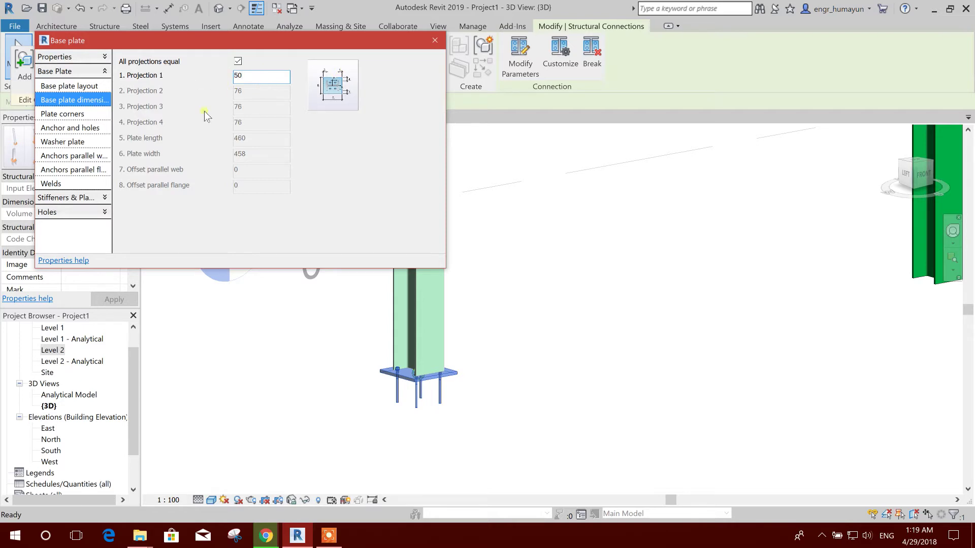
Test the All projections equal option, leave projections equal, and view plate corner settings.
click(85, 115)
click(89, 102)
click(238, 61)
click(248, 94)
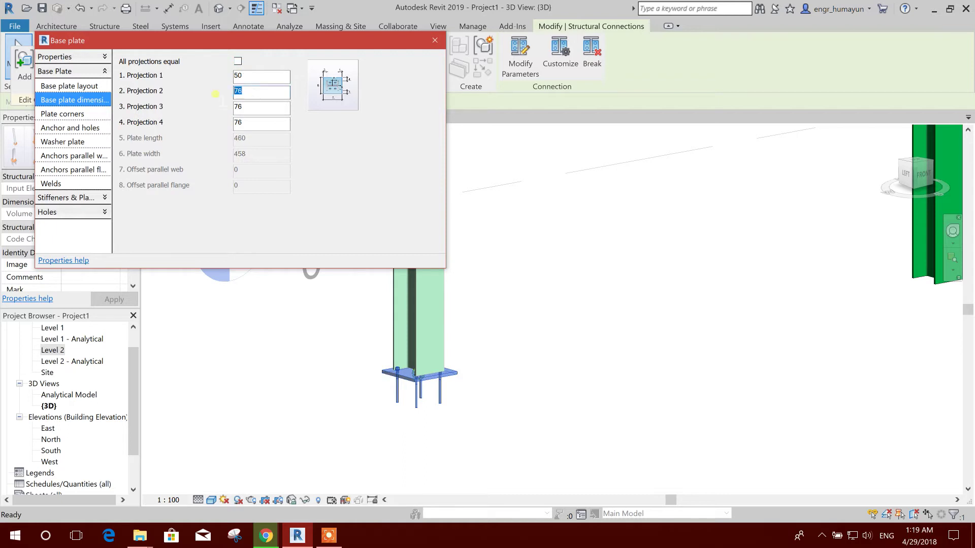
click(238, 60)
click(75, 115)
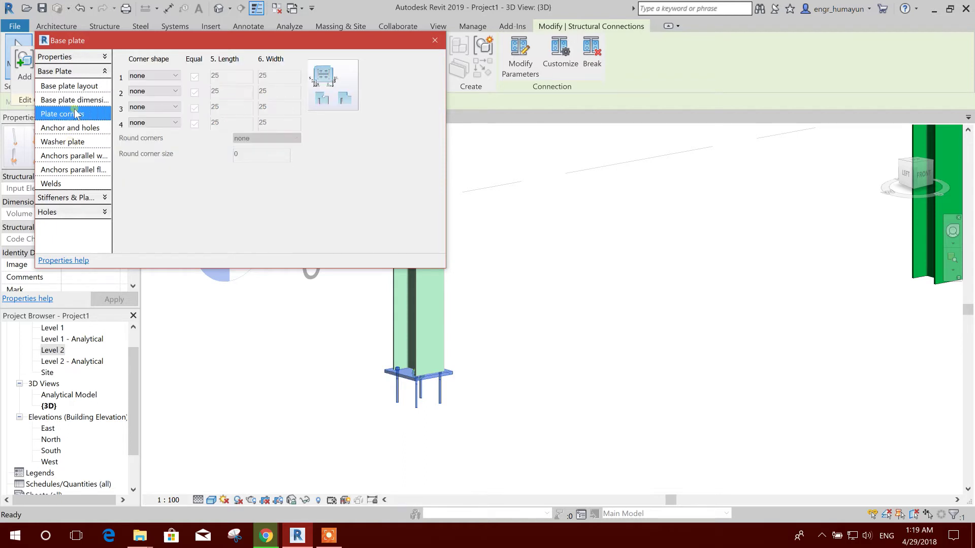
Move the dialog aside, try a fillet on corner 1, restore a square corner, then view anchor settings.
drag(186, 44, 591, 82)
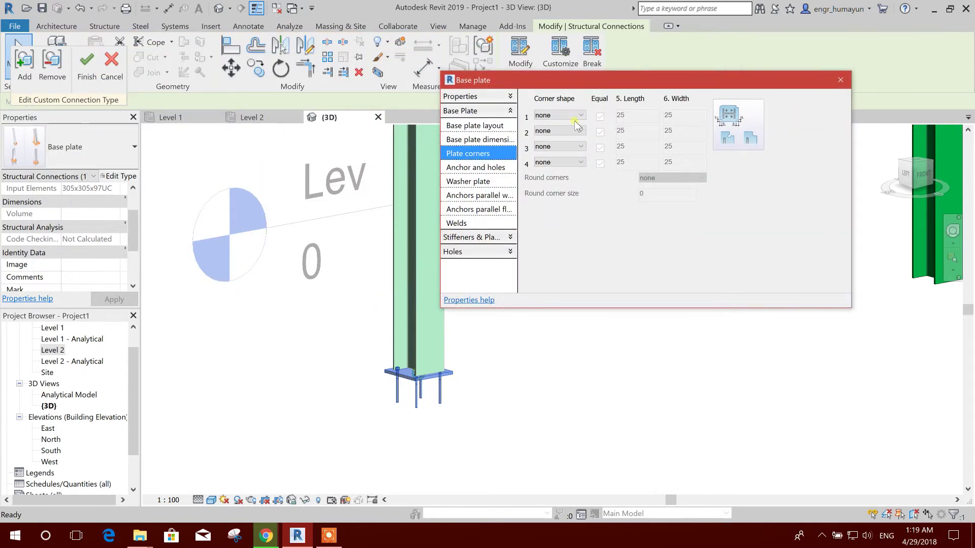
click(577, 116)
click(556, 130)
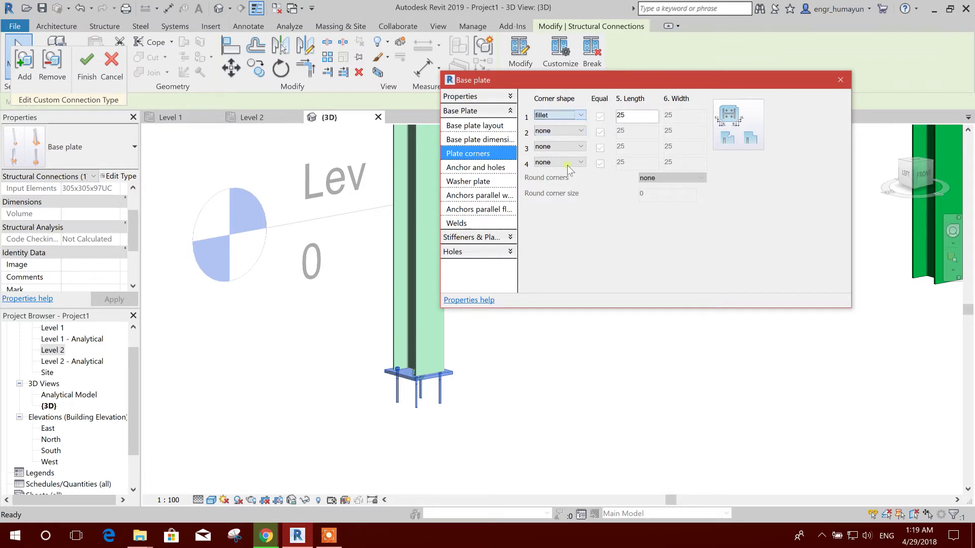
scroll(388, 398, up, 5)
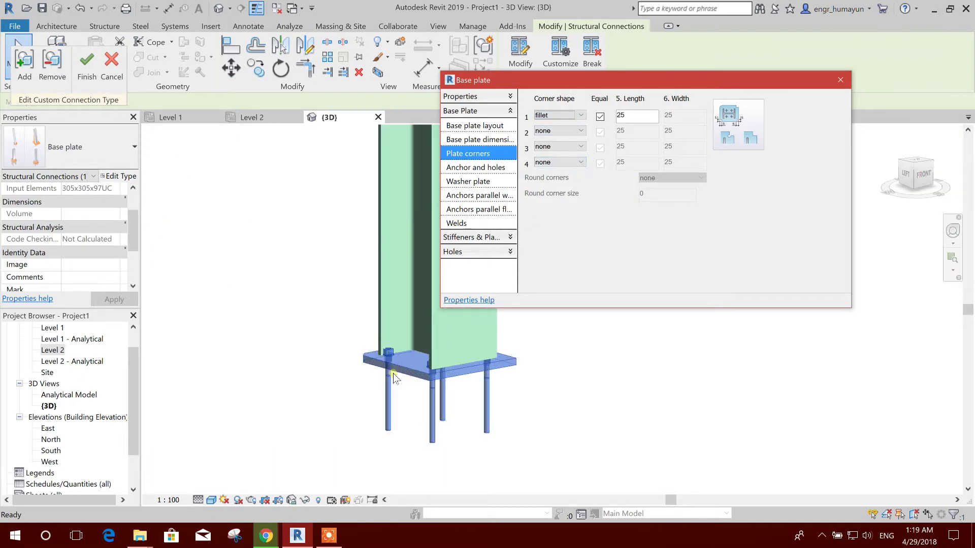
scroll(421, 399, up, 2)
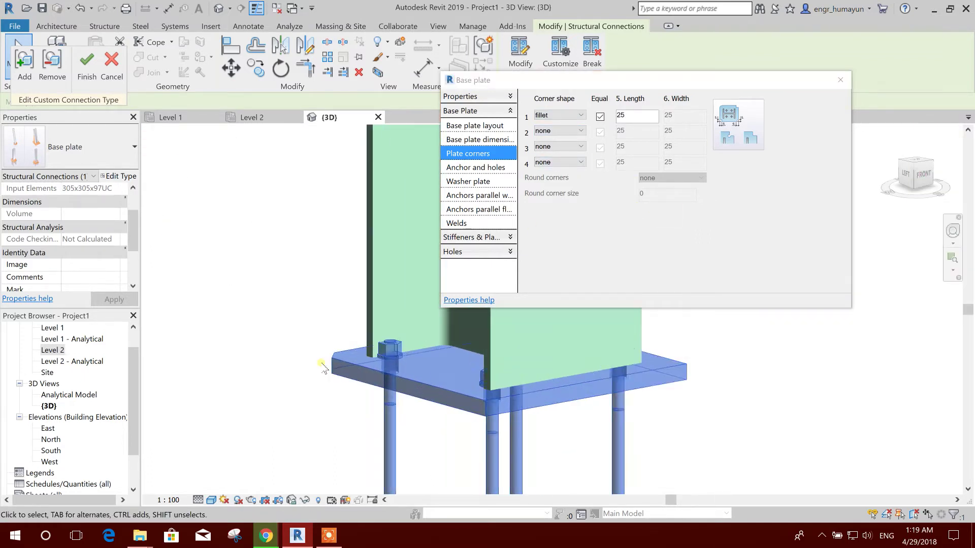
click(580, 115)
click(544, 125)
scroll(283, 353, down, 5)
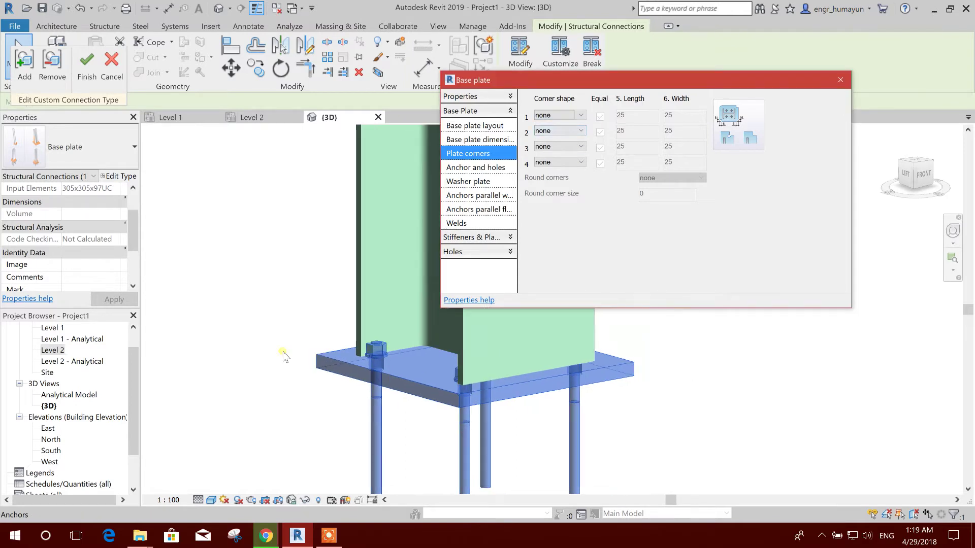
click(490, 167)
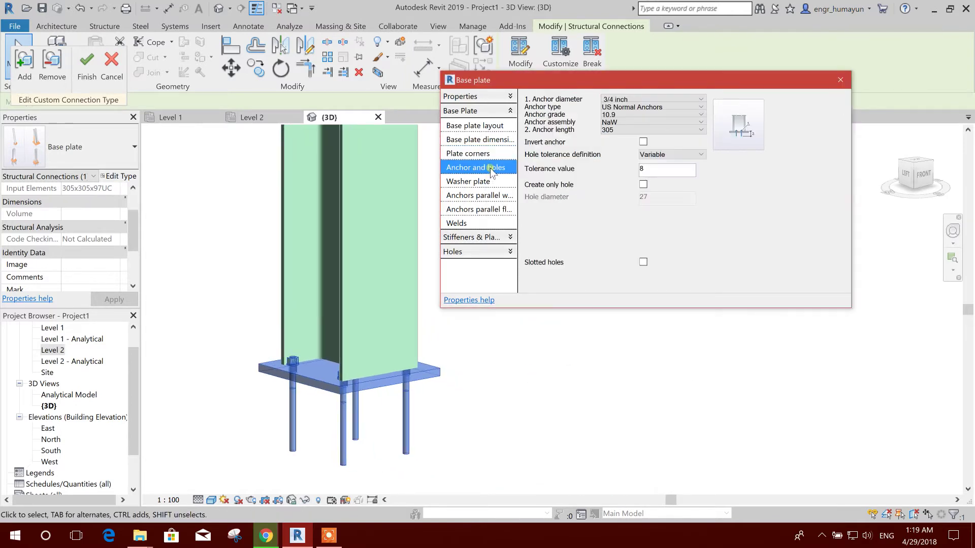
Set the anchor diameter to 20.00 mm and the anchor type to US J-Round Anchors.
click(680, 100)
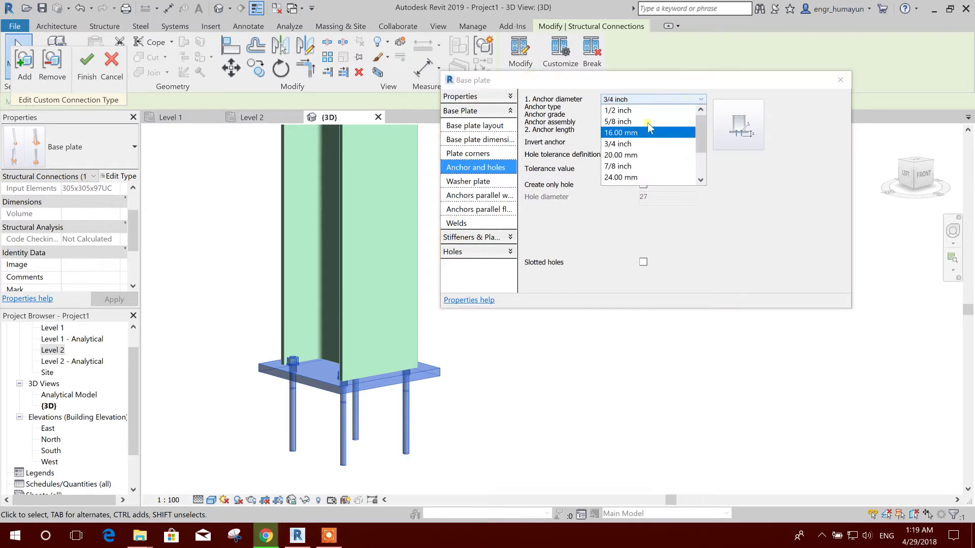
click(617, 155)
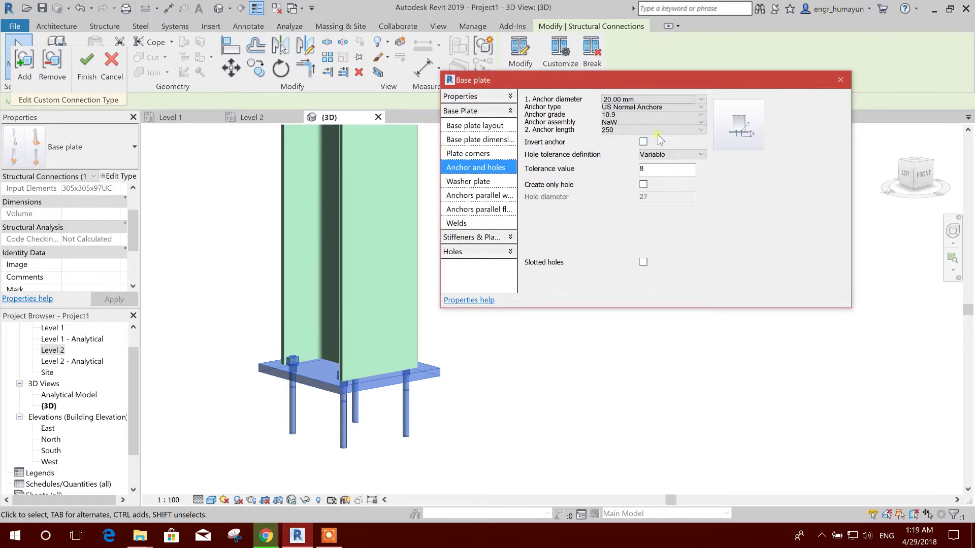
click(660, 107)
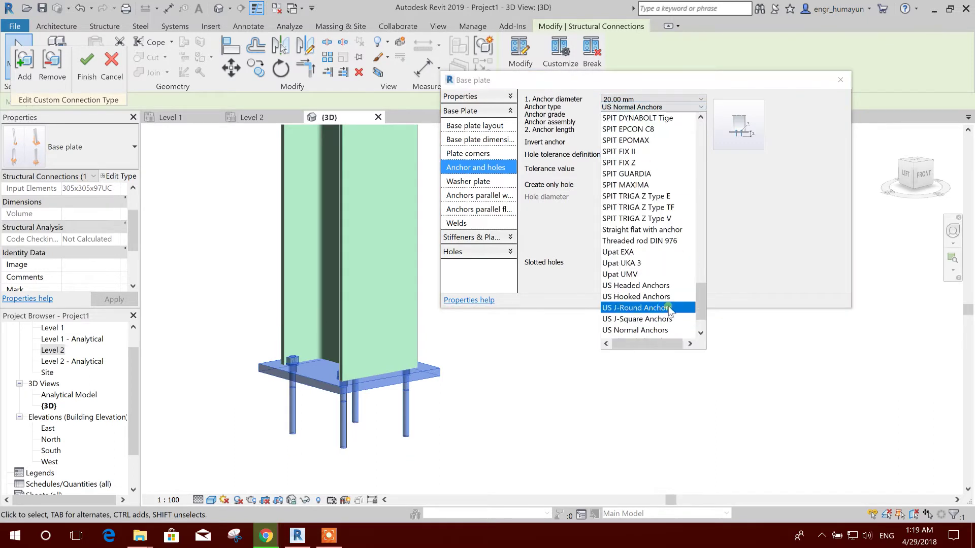
scroll(669, 310, down, 1)
click(641, 281)
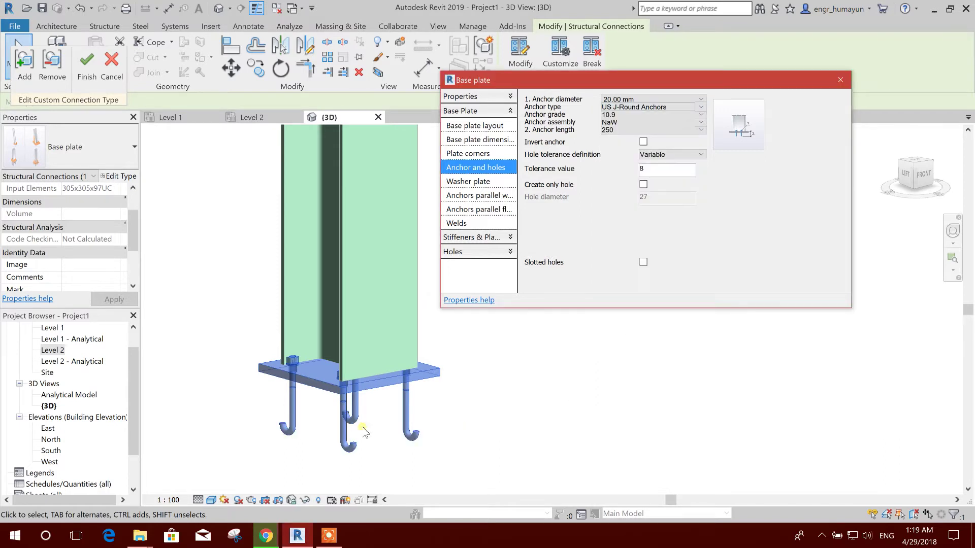
scroll(363, 429, down, 2)
Keep anchor grade 10.9 and increase the anchor length to 400.
click(654, 170)
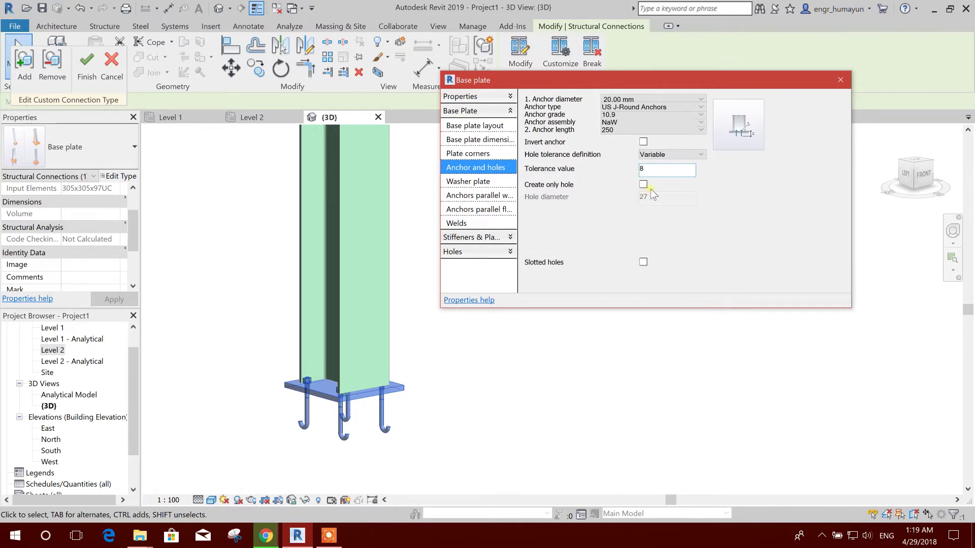
click(661, 114)
click(661, 123)
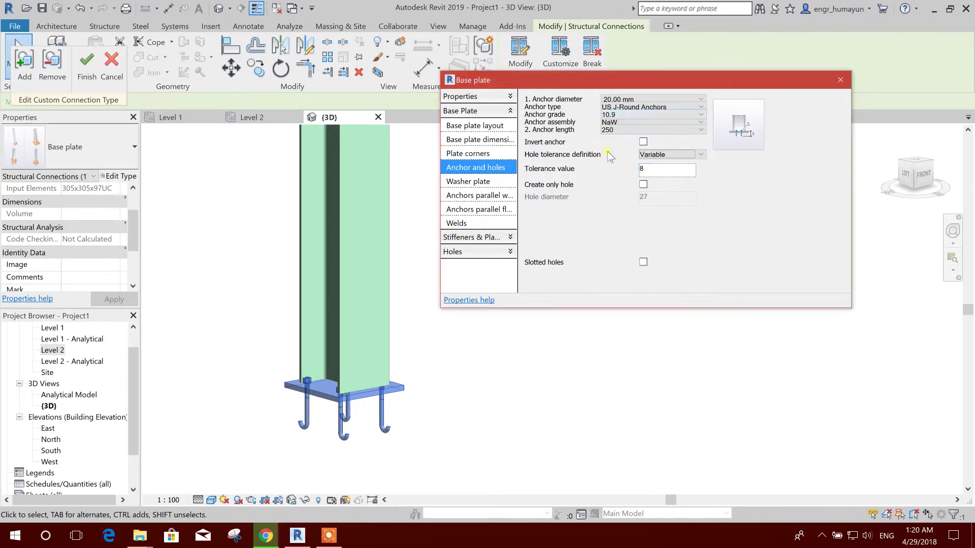
click(646, 130)
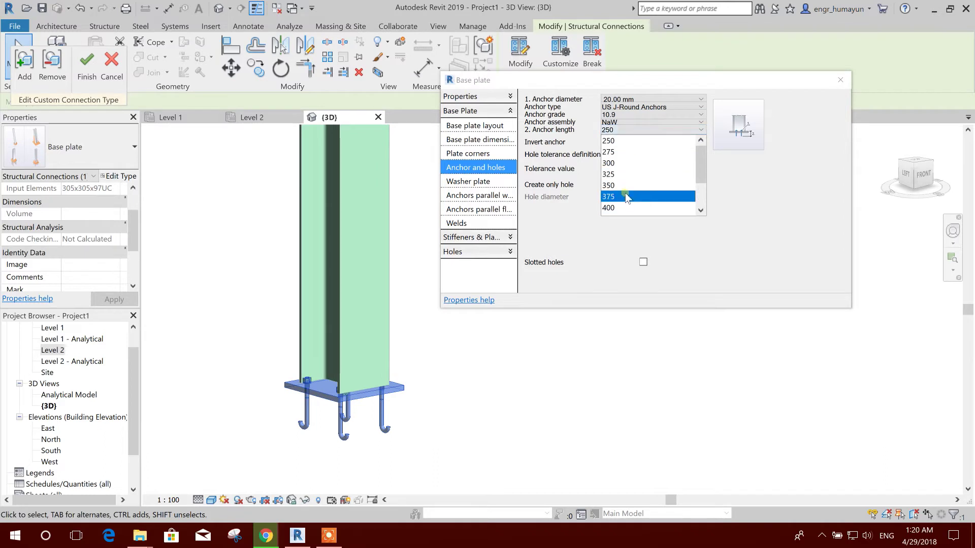
click(640, 207)
click(665, 174)
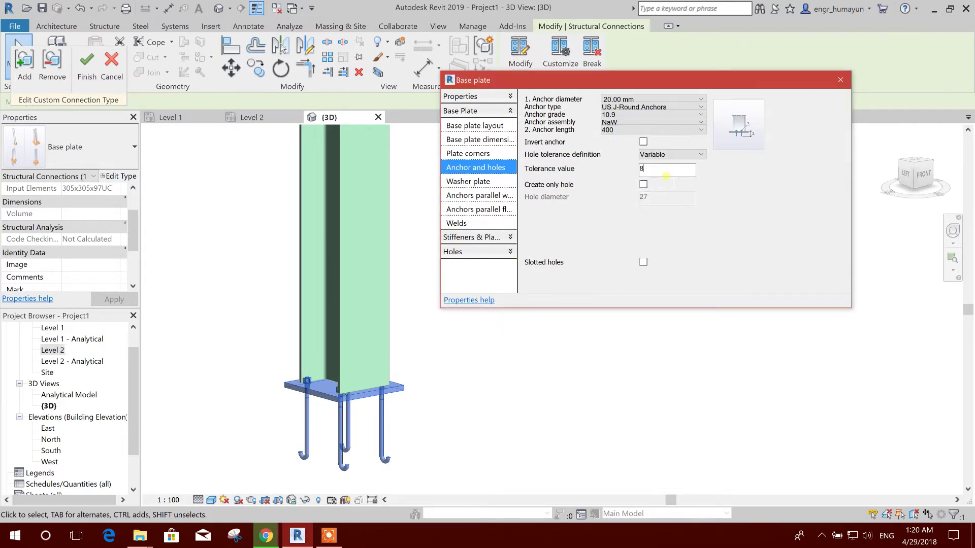
In Base plate layout, try horizontal and vertical plate directions, ending on 'by column'.
click(480, 127)
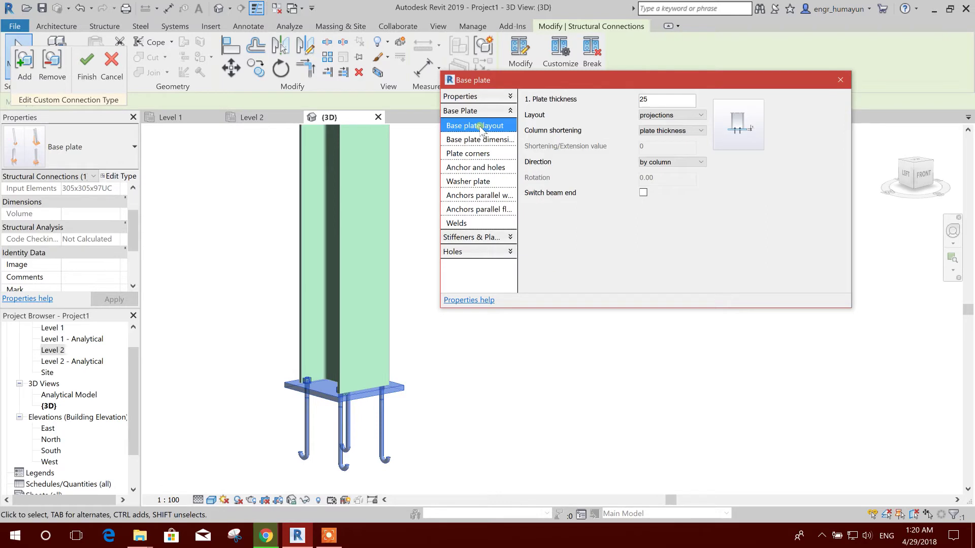
click(686, 164)
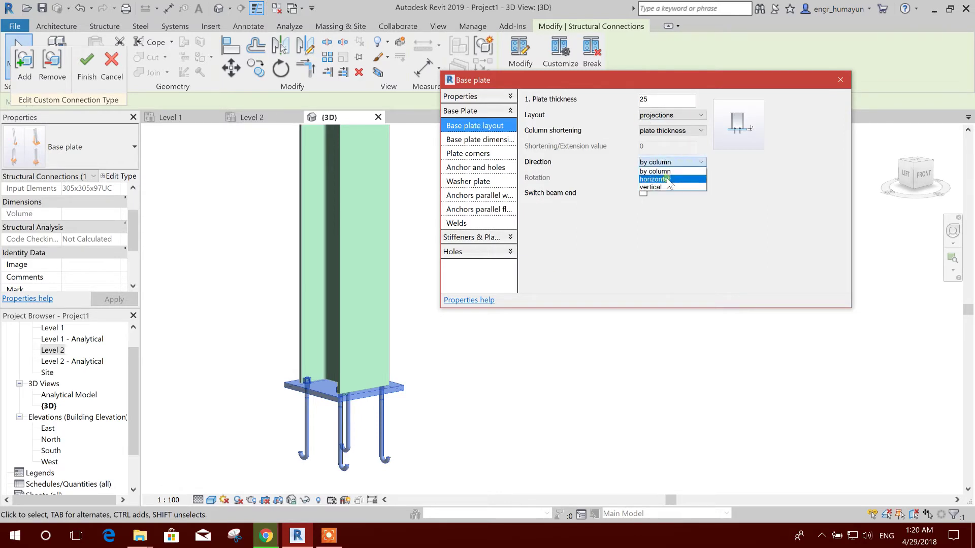
click(668, 183)
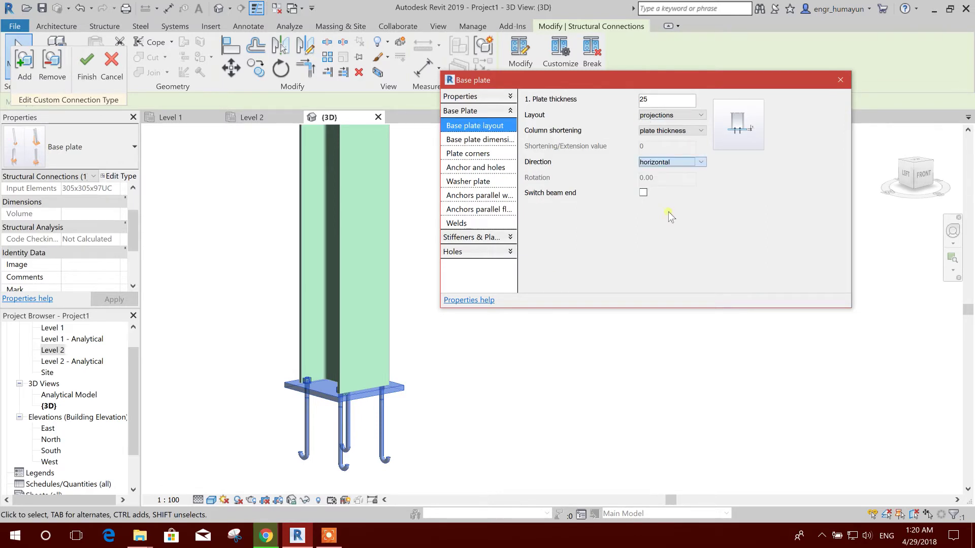
click(701, 162)
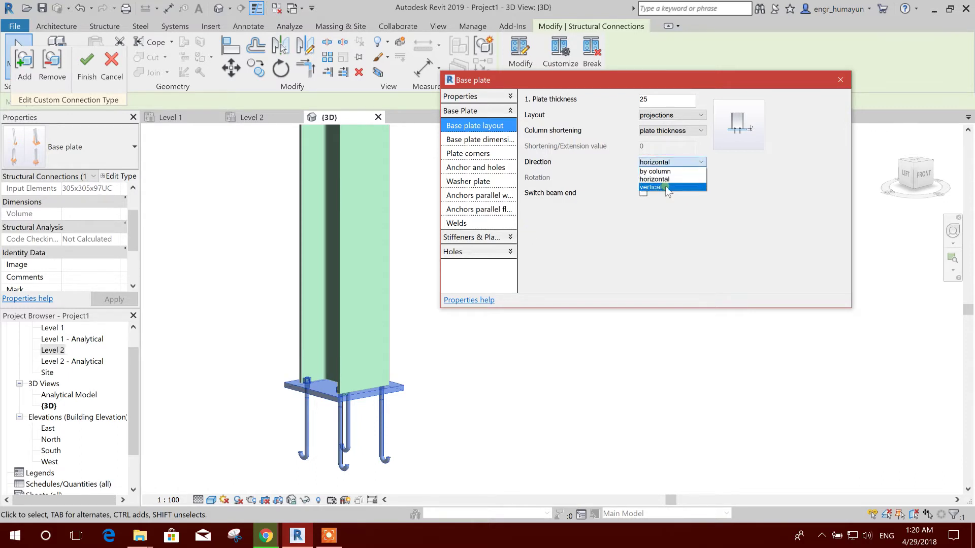
click(661, 185)
click(685, 162)
click(660, 179)
click(695, 164)
click(675, 171)
Cycle the plate layout through total and from center, settling on 'by anchors'.
click(700, 116)
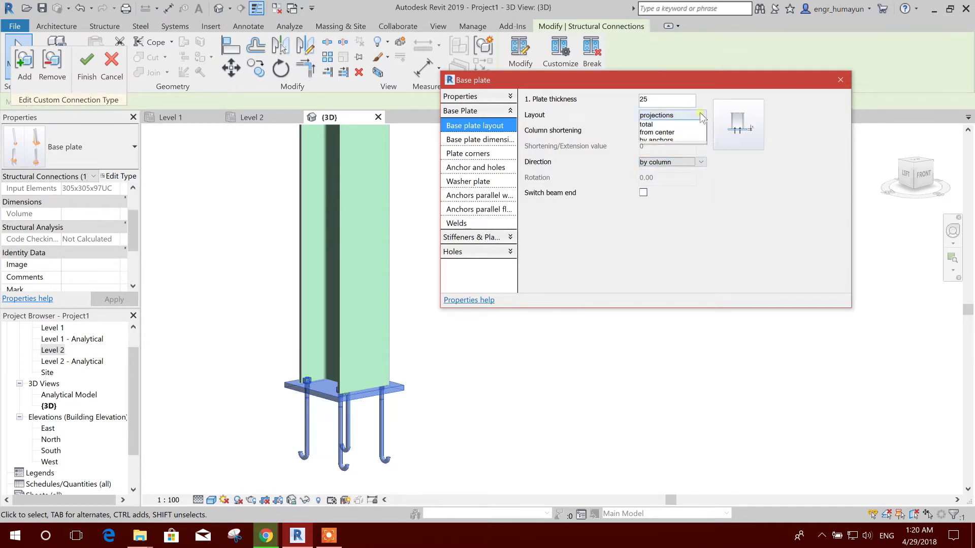
click(666, 134)
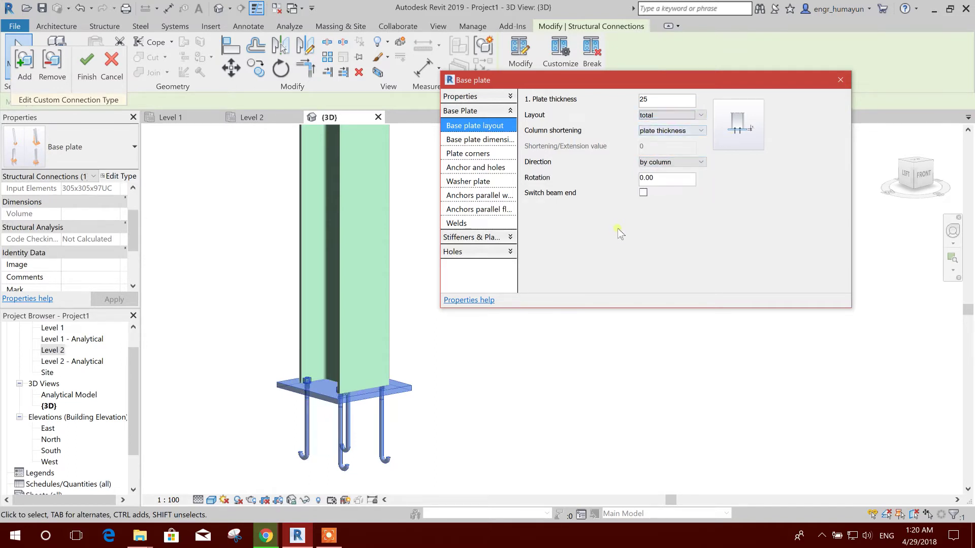
click(694, 116)
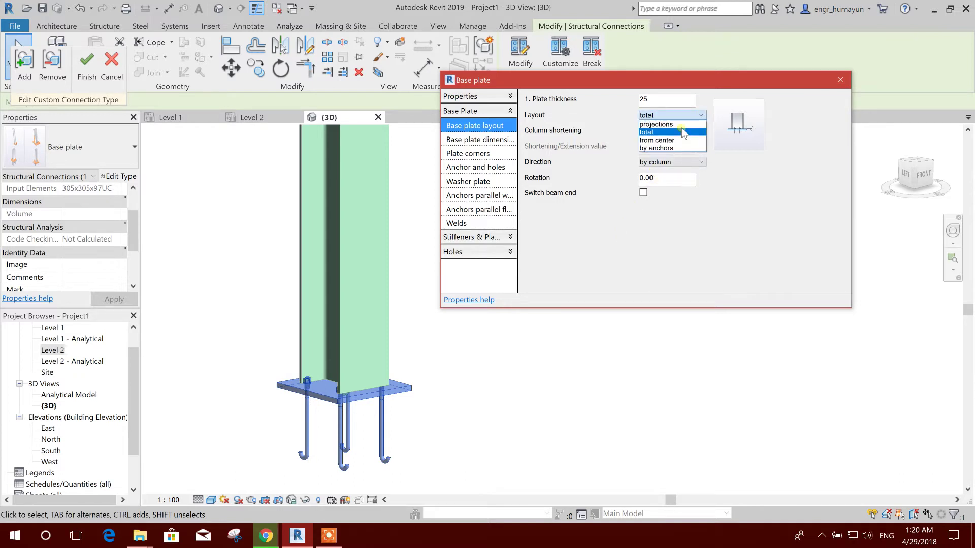
click(669, 144)
click(700, 116)
click(666, 151)
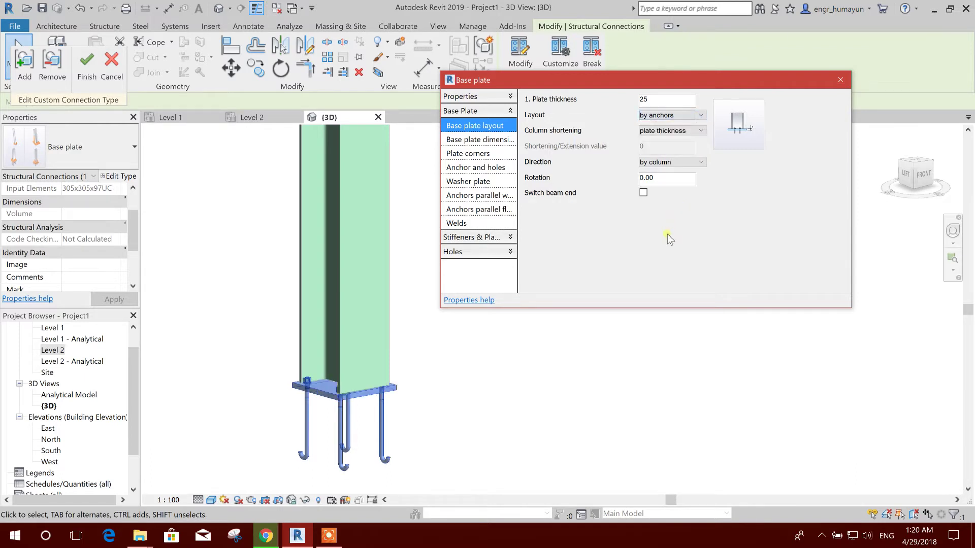
scroll(305, 375, up, 2)
scroll(277, 366, down, 1)
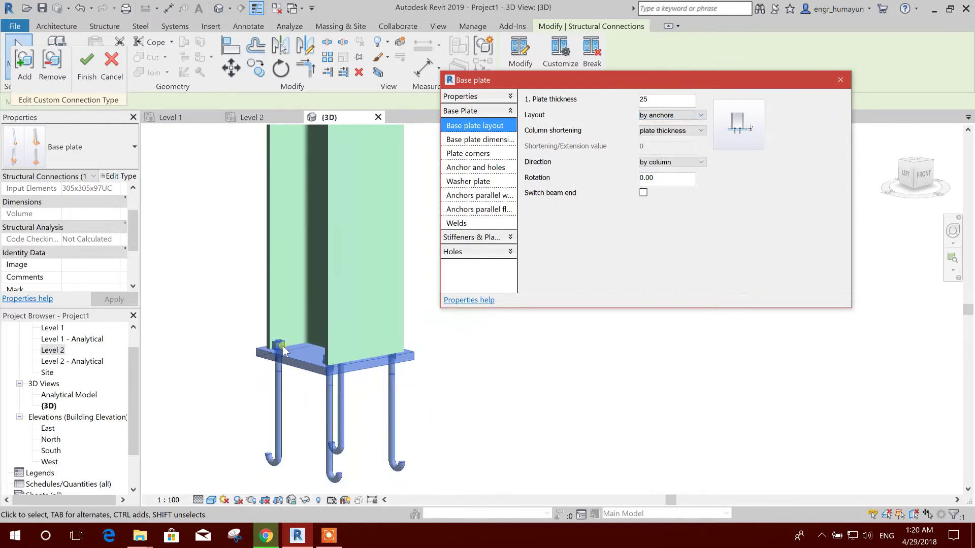
Test Switch beam end and revert it, then view the base plate dimensions.
click(660, 180)
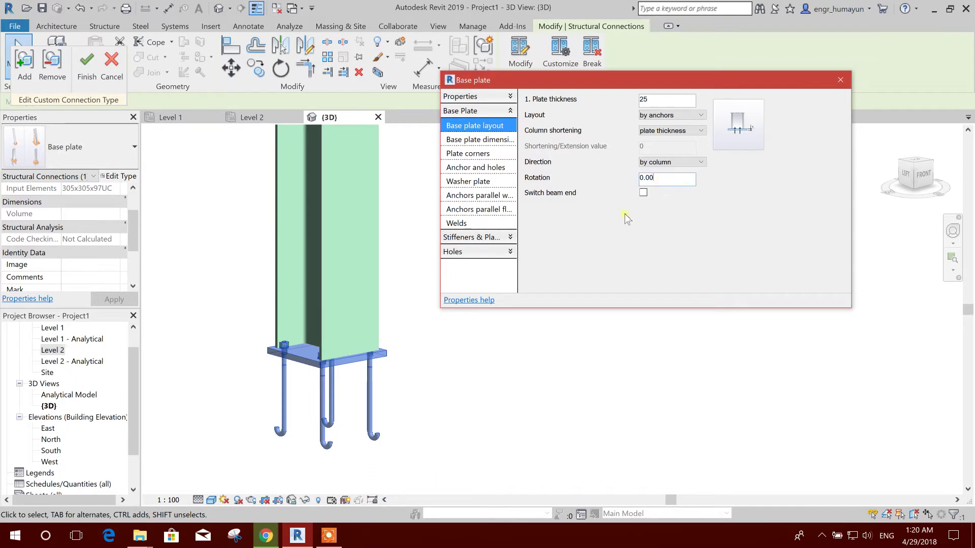
click(643, 193)
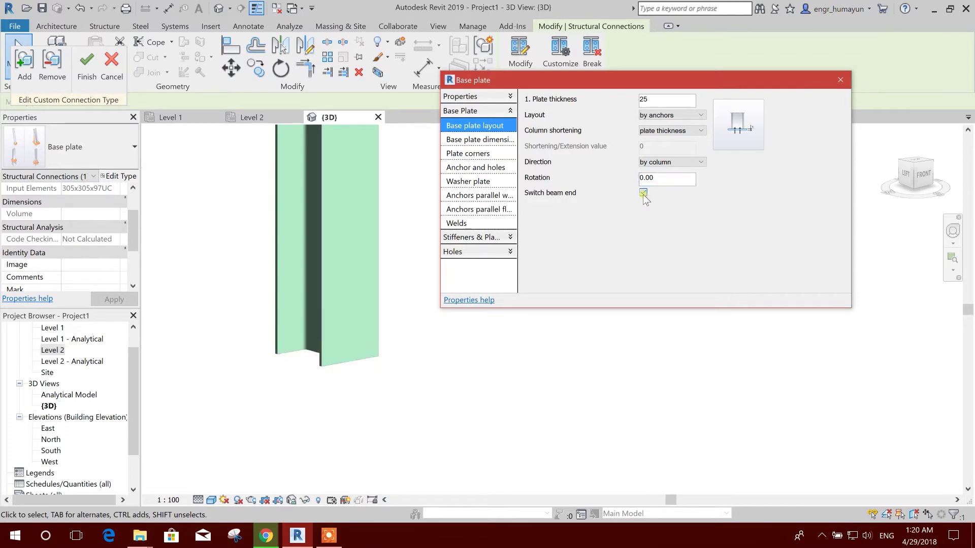
click(643, 193)
click(661, 181)
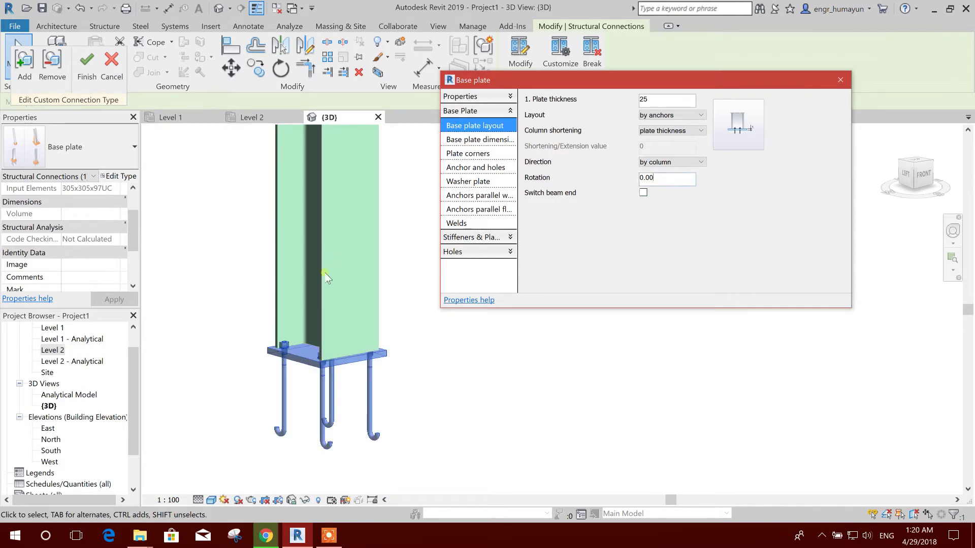
scroll(326, 279, down, 3)
middle_drag(326, 279, 352, 272)
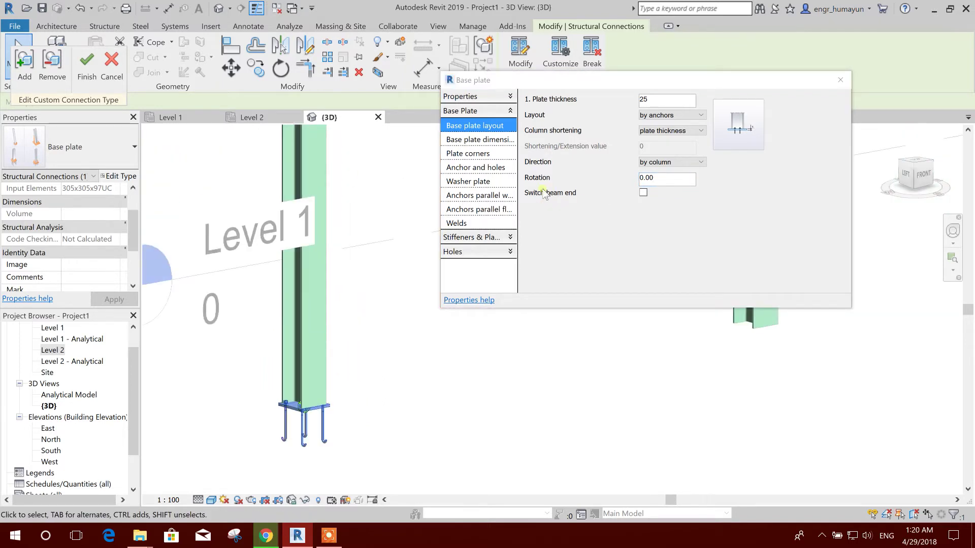
click(502, 142)
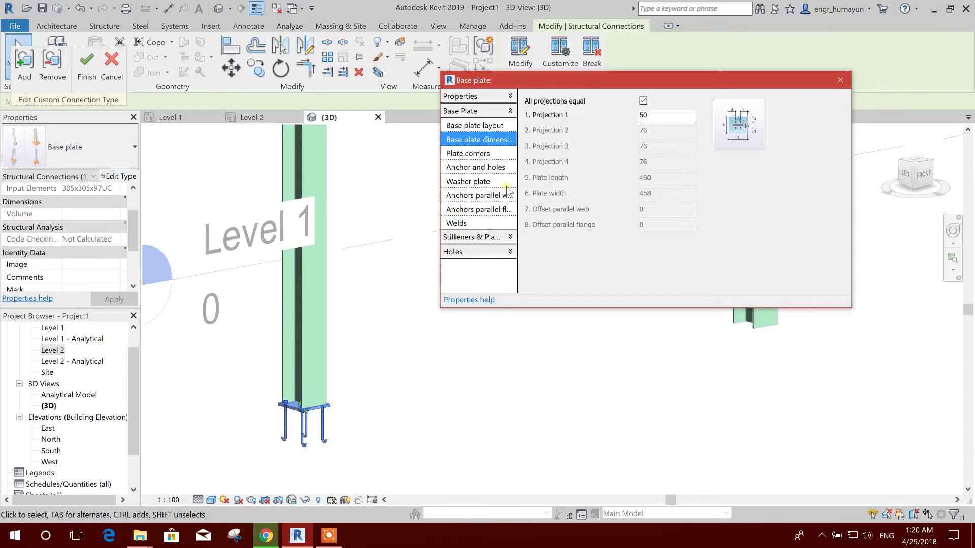
In Anchor and holes, keep the Variable hole tolerance at 8.
click(490, 169)
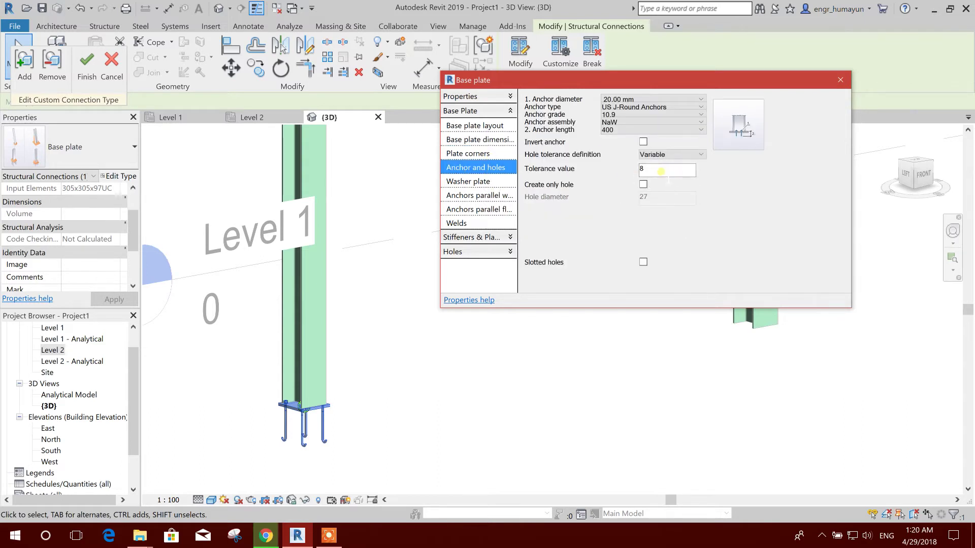
click(685, 154)
click(686, 155)
click(663, 168)
click(646, 188)
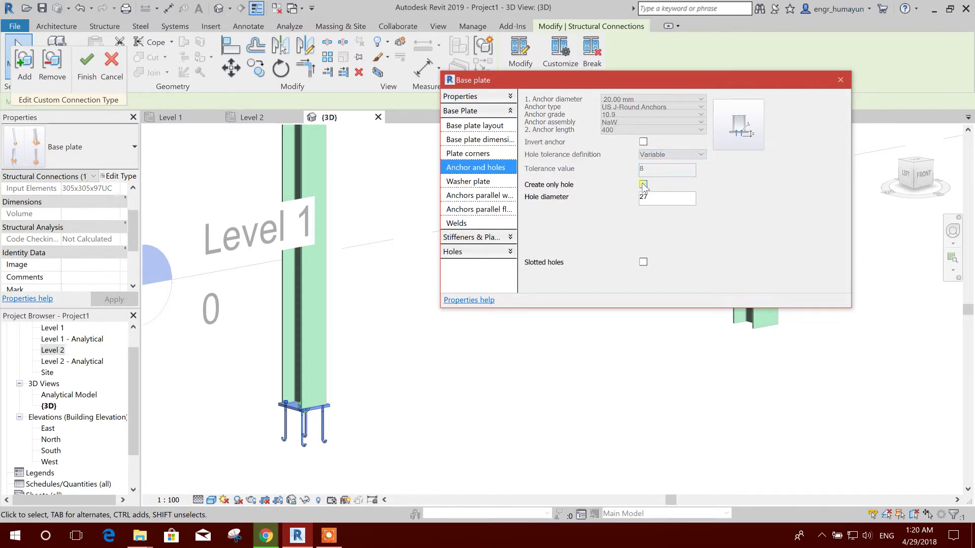
Enable washer plates (13 thick, size 64) and move to the flange-parallel anchor settings.
click(487, 183)
click(644, 100)
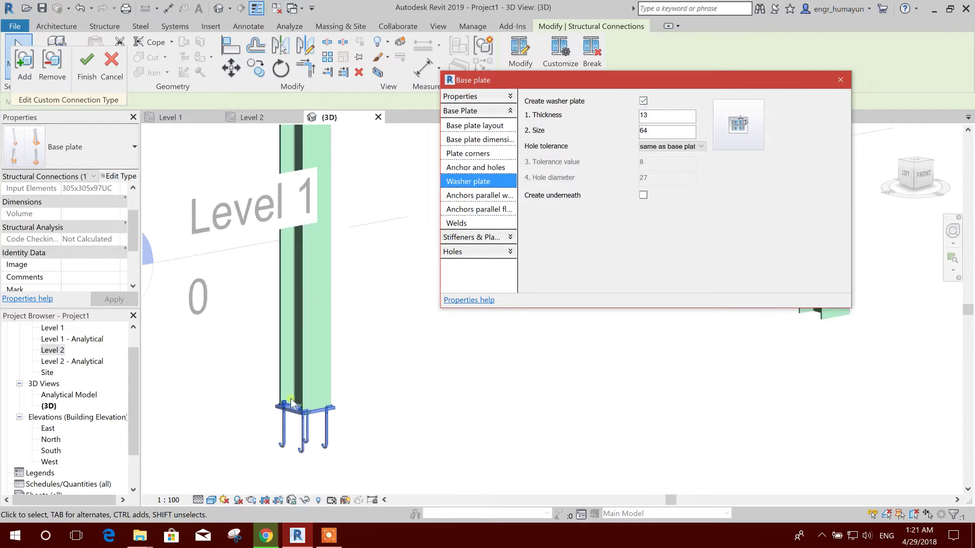
scroll(292, 398, up, 3)
scroll(292, 397, down, 2)
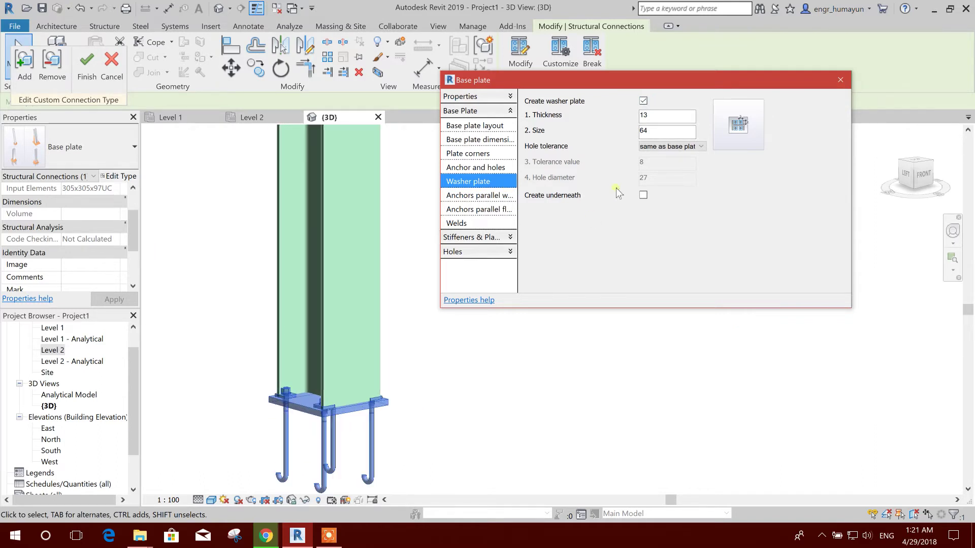
click(480, 196)
key(Down)
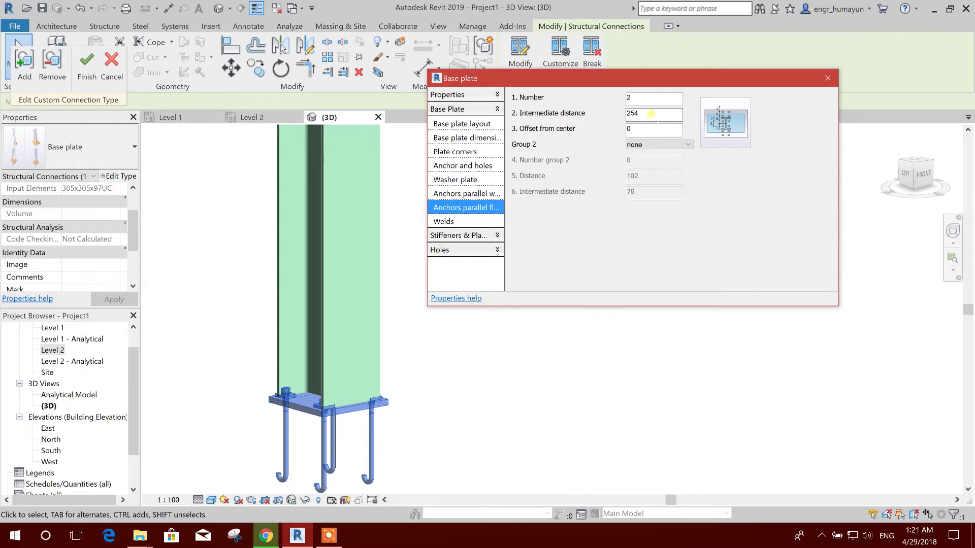
Compare the flange-parallel and web-parallel anchor settings, ending on the web page.
click(485, 194)
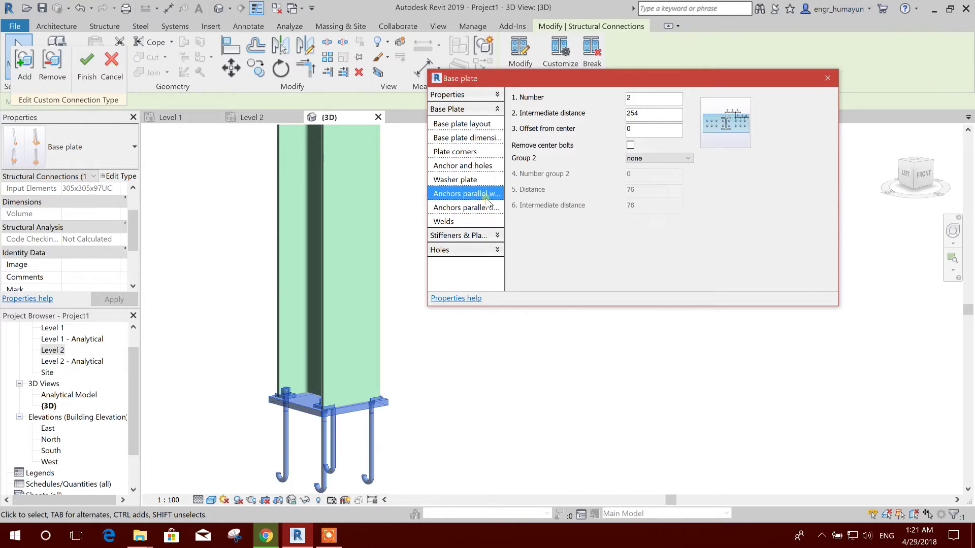
click(488, 208)
click(490, 194)
click(486, 209)
click(478, 199)
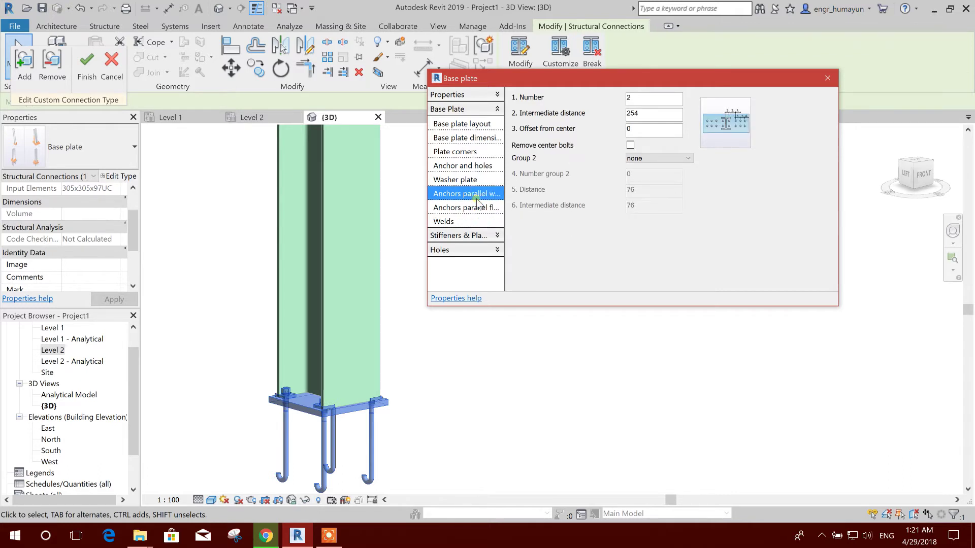
click(490, 209)
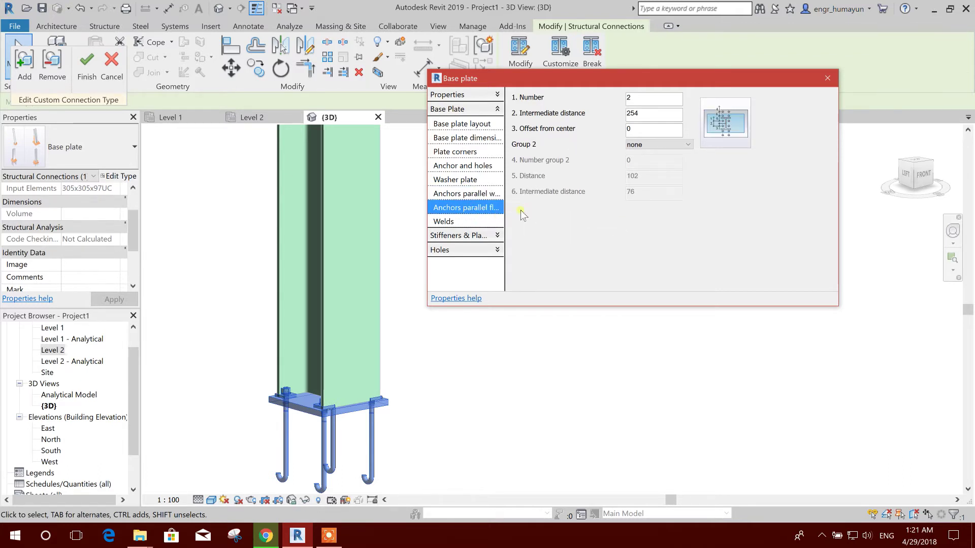
click(475, 193)
Try 3 web-parallel anchors, set it back to 2, and change their spacing to 200.
click(633, 98)
drag(644, 101, 620, 104)
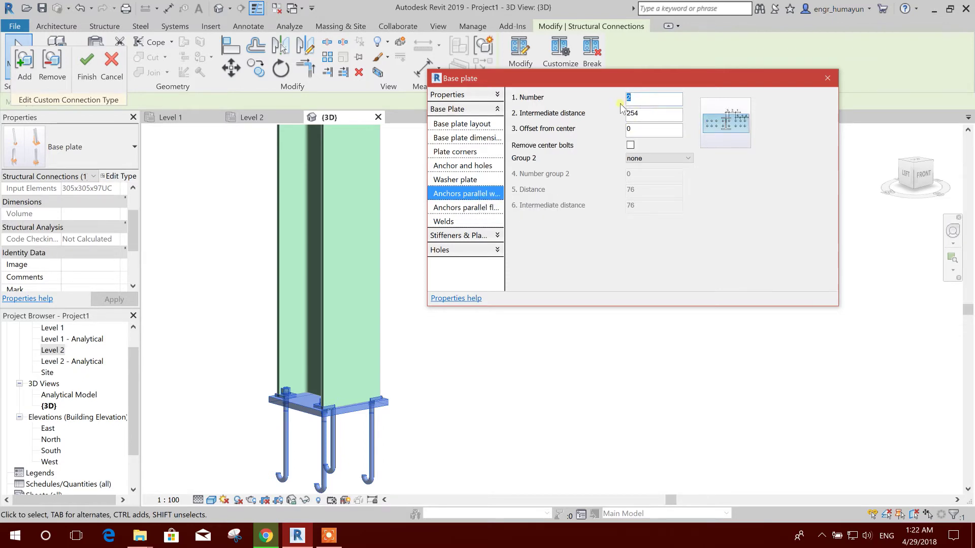
text(3)
click(654, 114)
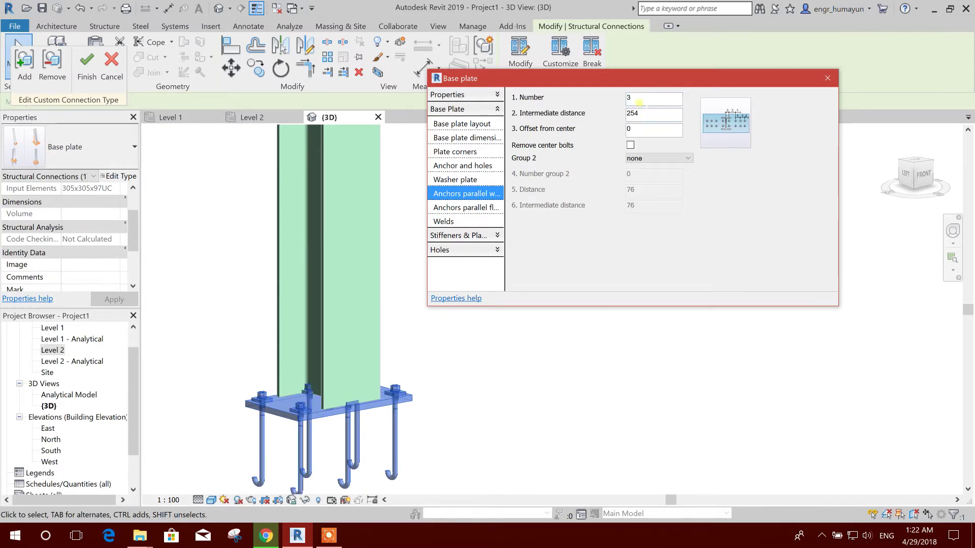
text(2)
drag(646, 116, 608, 125)
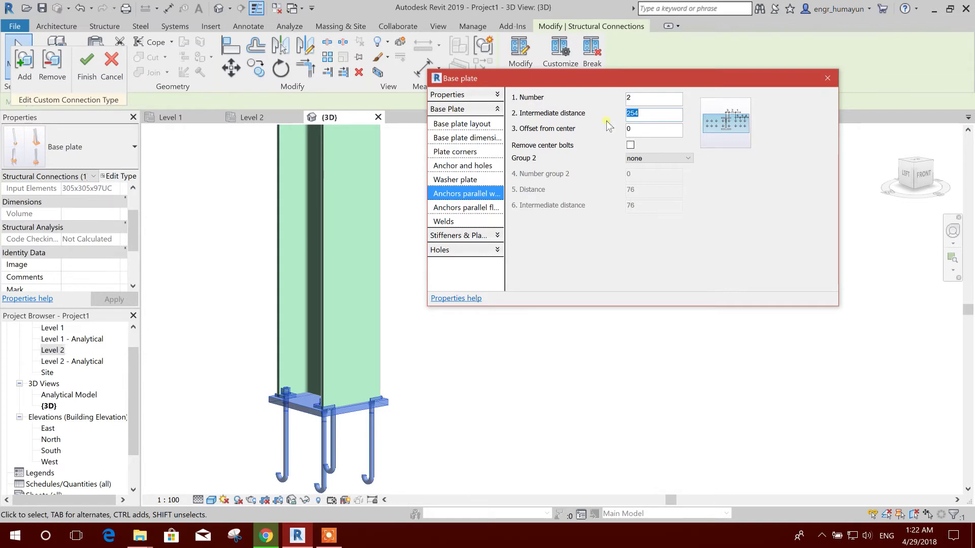
text(200)
click(644, 101)
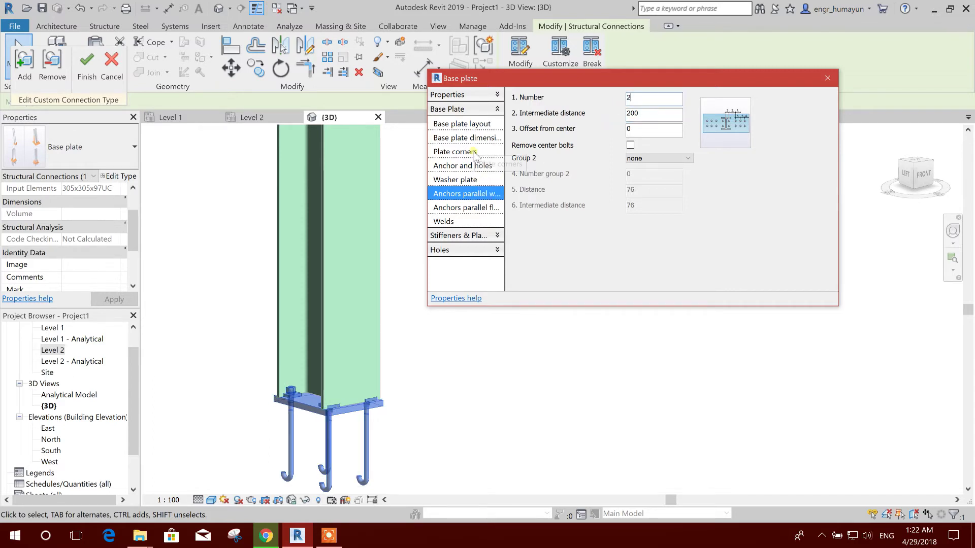
Change the base plate layout to 'projections'.
click(469, 180)
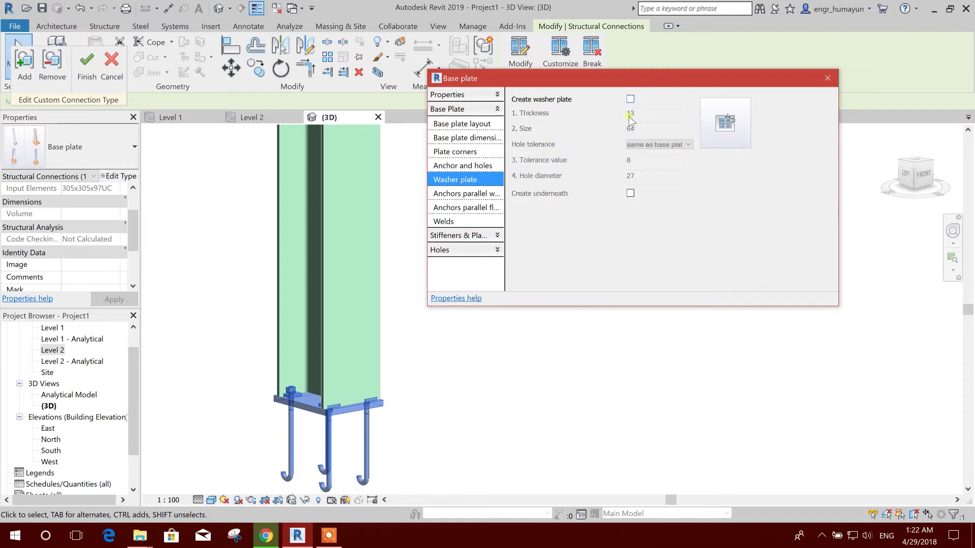
click(476, 126)
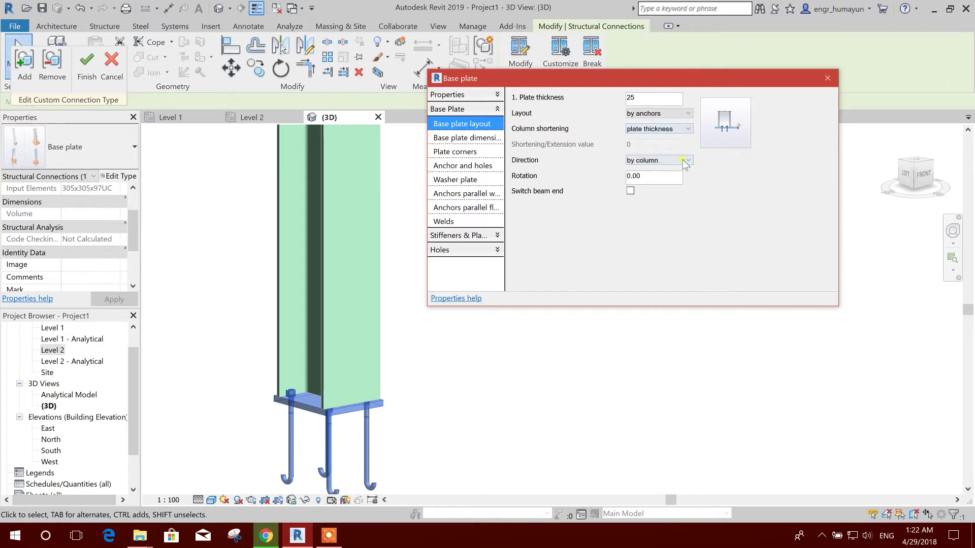
click(676, 122)
click(677, 122)
click(636, 114)
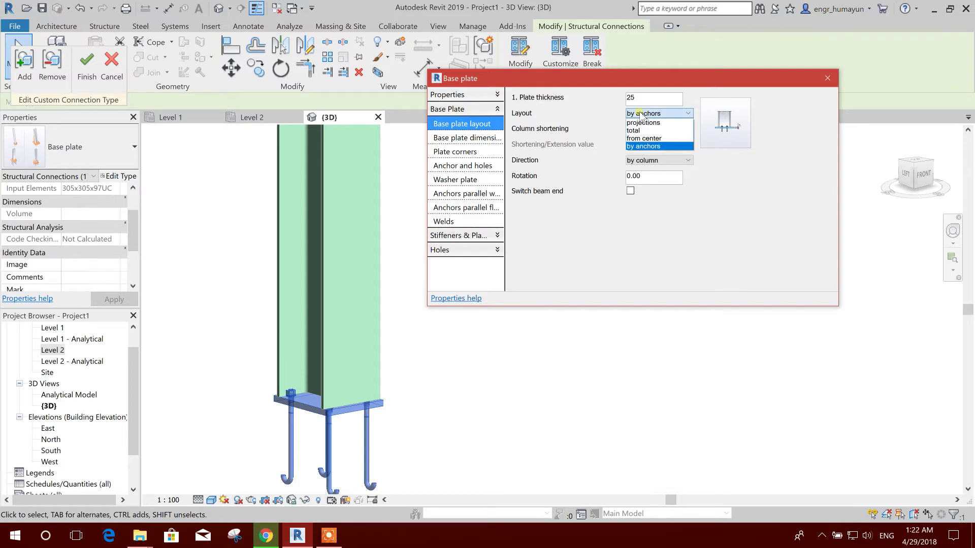
click(657, 129)
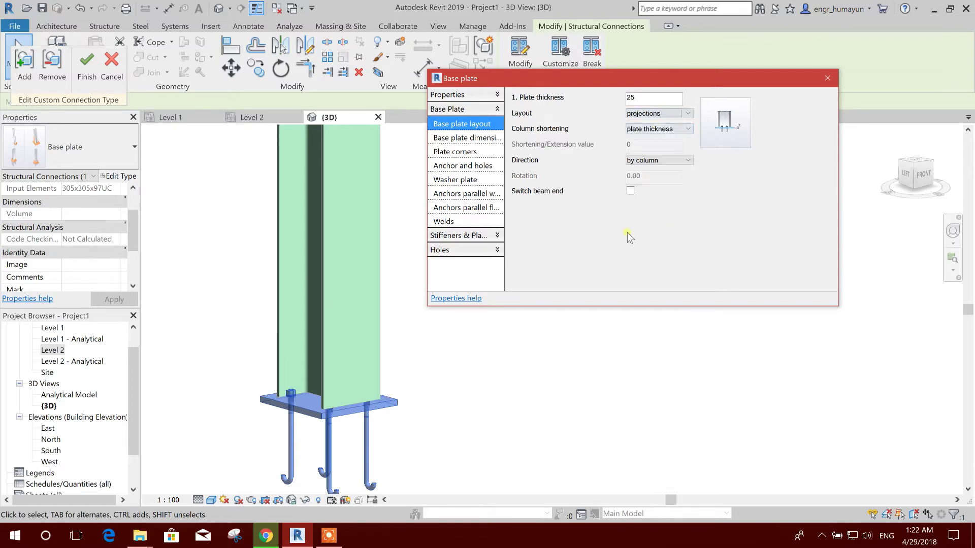
Review the dimension, corner, anchor, washer and web-anchor pages, and orbit to check the column base.
click(483, 139)
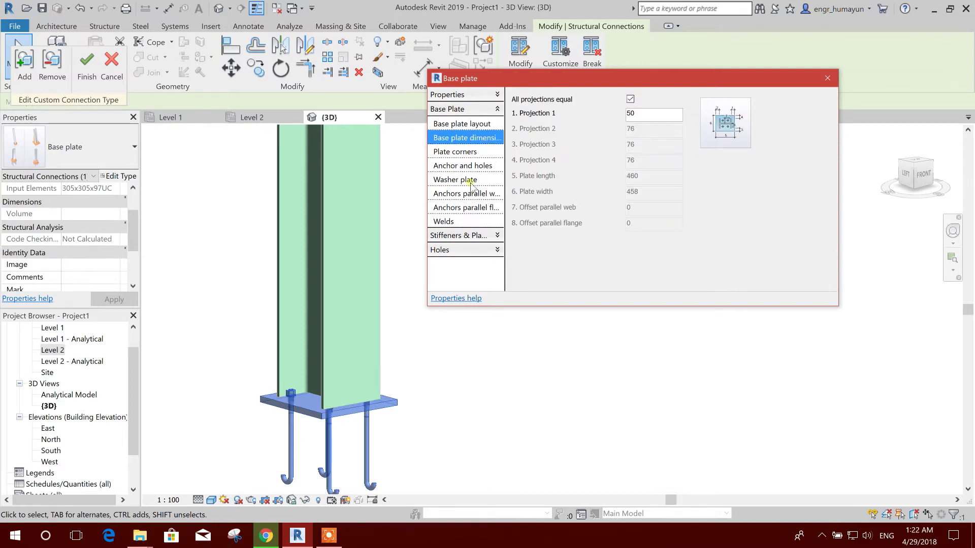
click(455, 151)
click(474, 166)
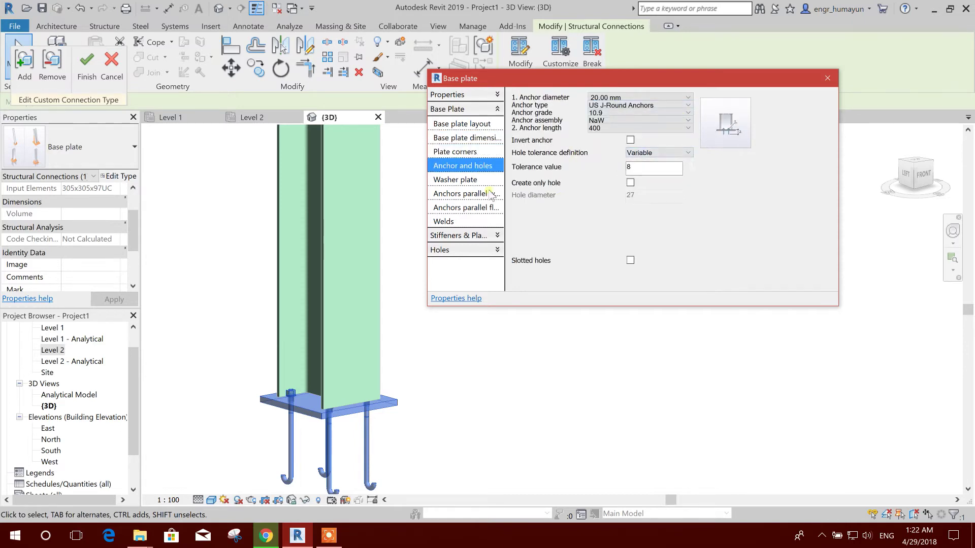
click(477, 180)
click(485, 194)
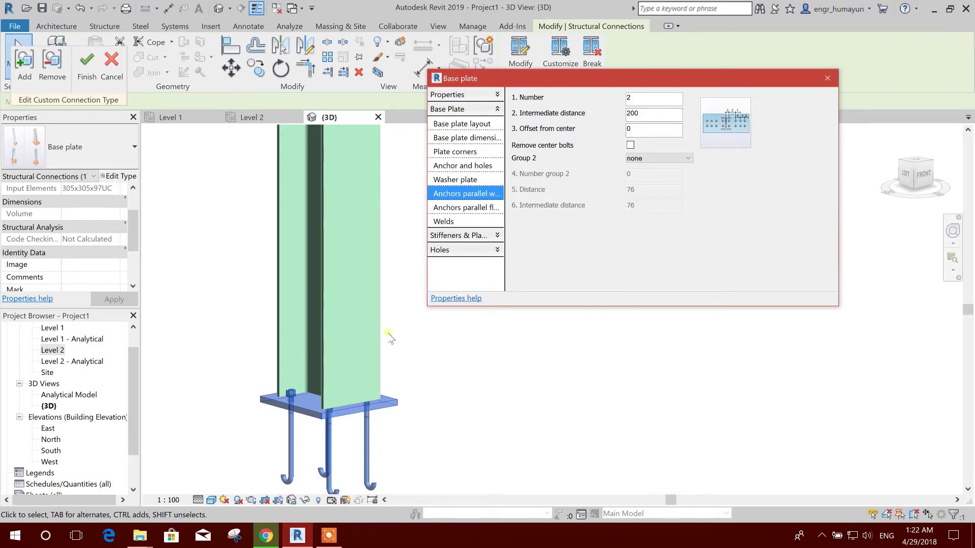
shift+middle_drag(400, 378, 526, 430)
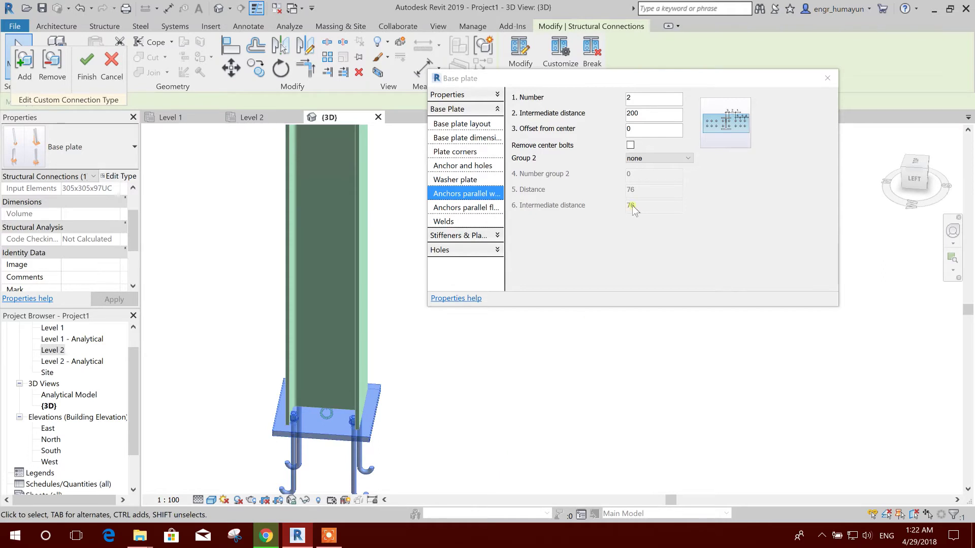
Set the number of flange-parallel anchors to 3.
click(643, 113)
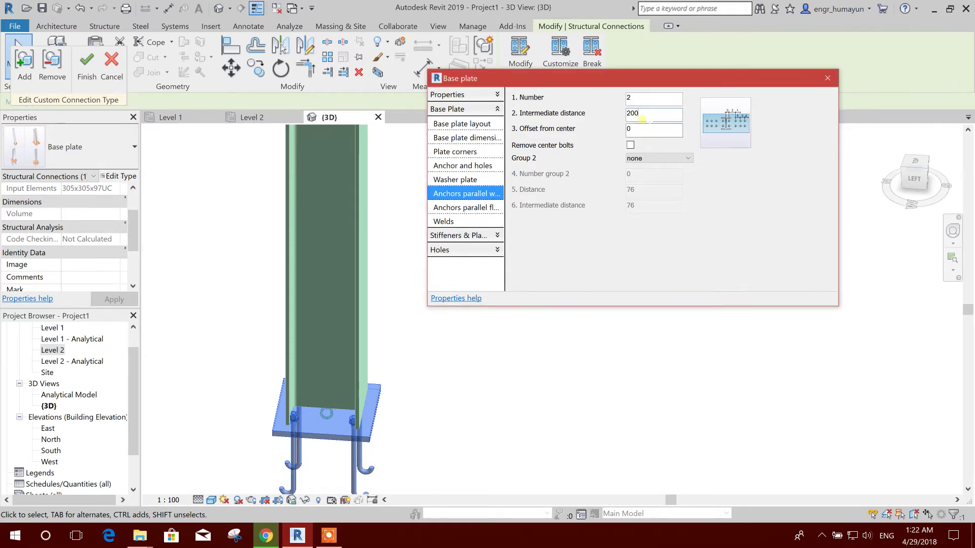
click(467, 207)
drag(640, 98, 619, 100)
text(3)
key(Tab)
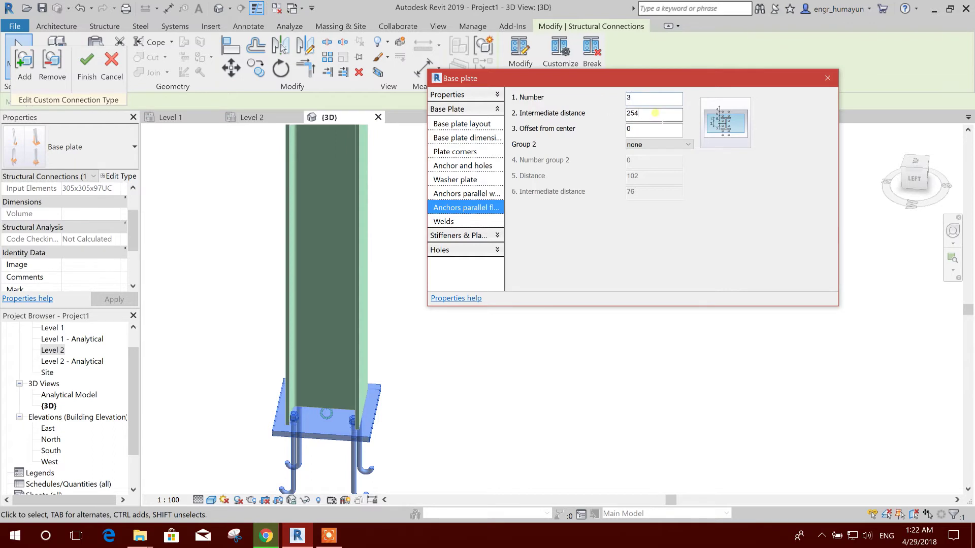
Try anchor spacings of 50, 75 and 80, finally setting the intermediate distance to 100.
text(50)
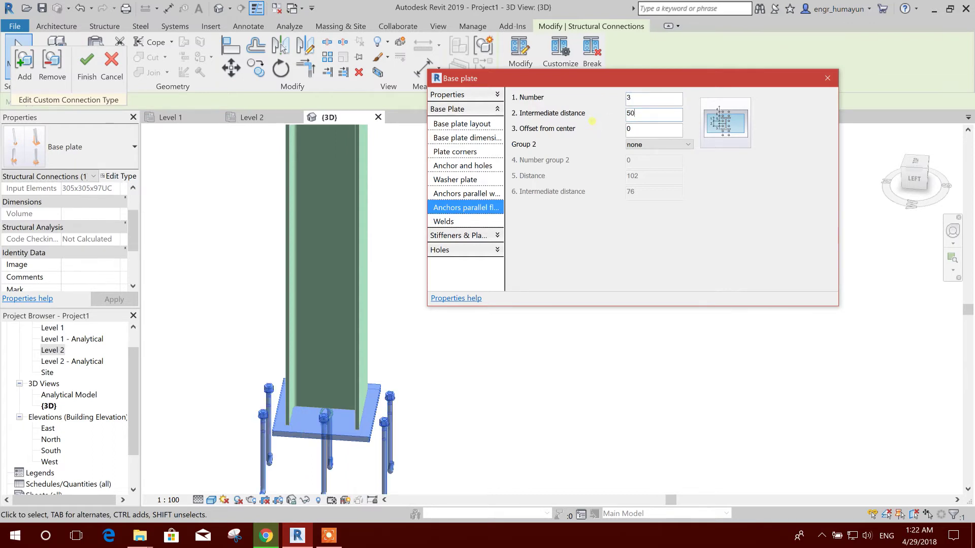
click(640, 100)
double_click(637, 114)
click(639, 98)
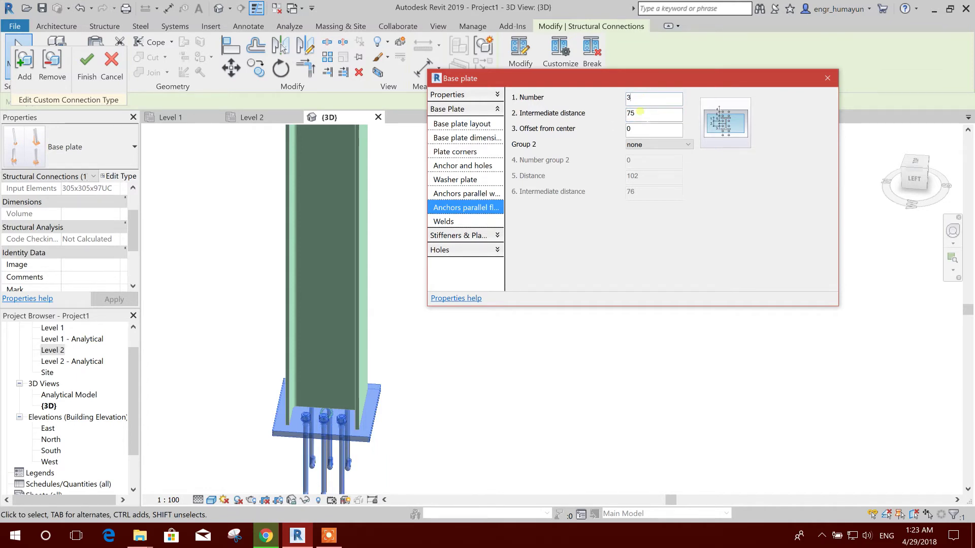
double_click(638, 113)
text(80)
click(641, 129)
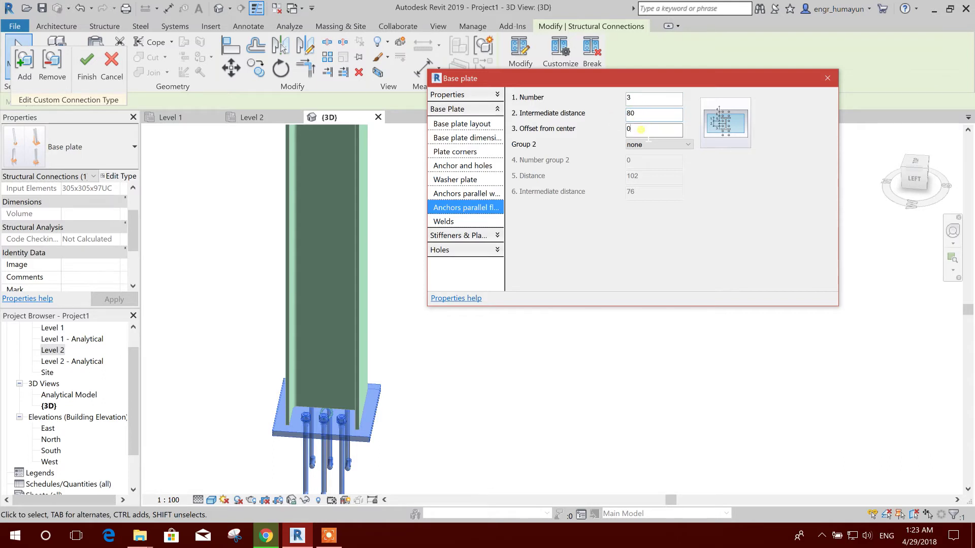
drag(630, 112, 643, 113)
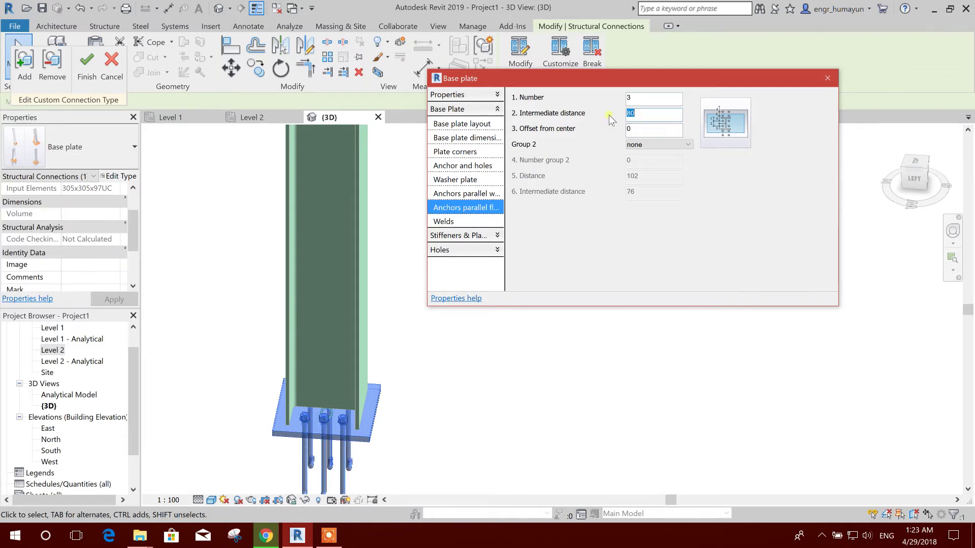
click(658, 98)
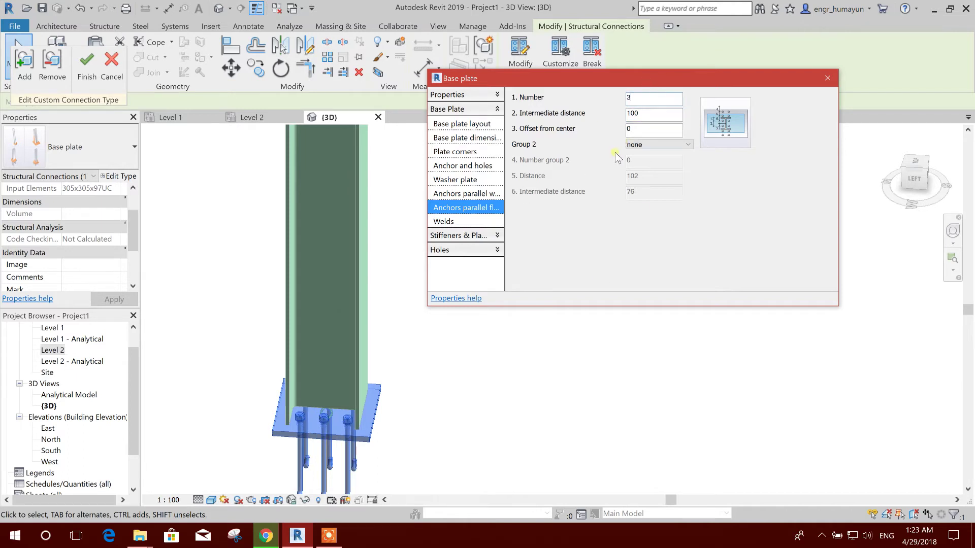
Expand Stiffeners & Plates and turn on outside stiffeners for the base plate.
click(461, 222)
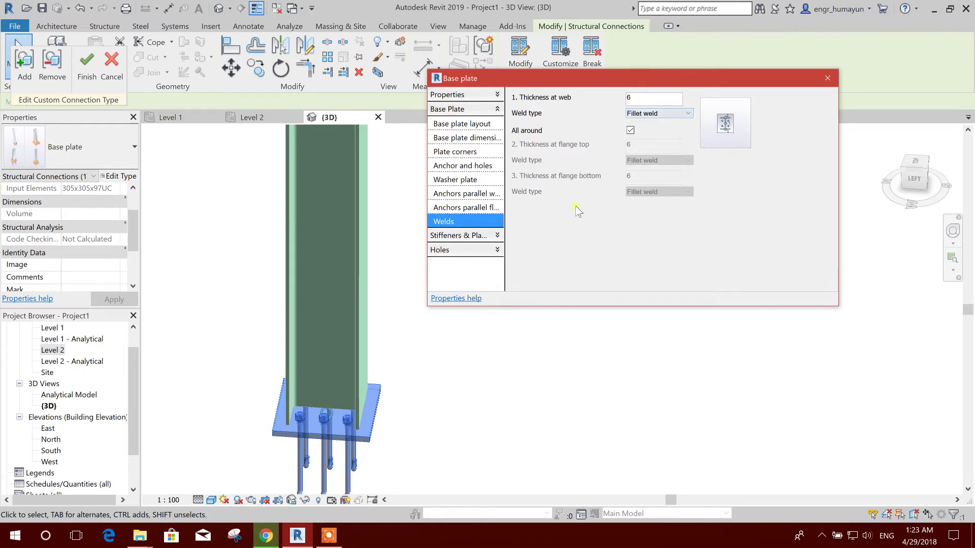
click(472, 236)
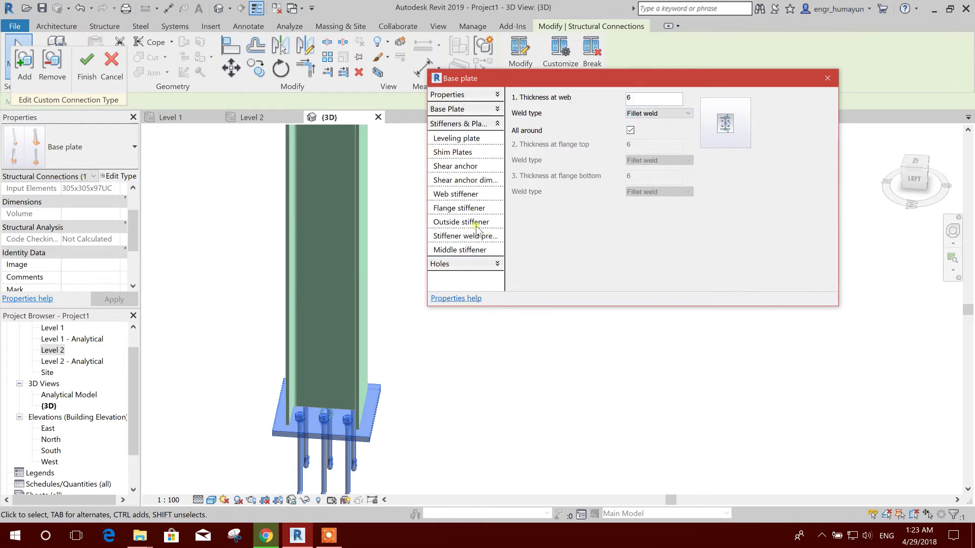
click(486, 242)
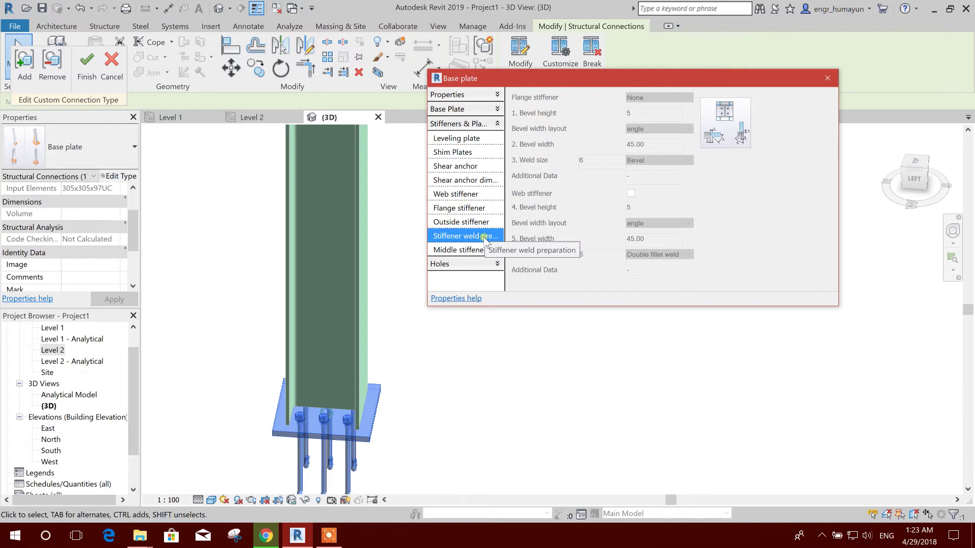
click(480, 226)
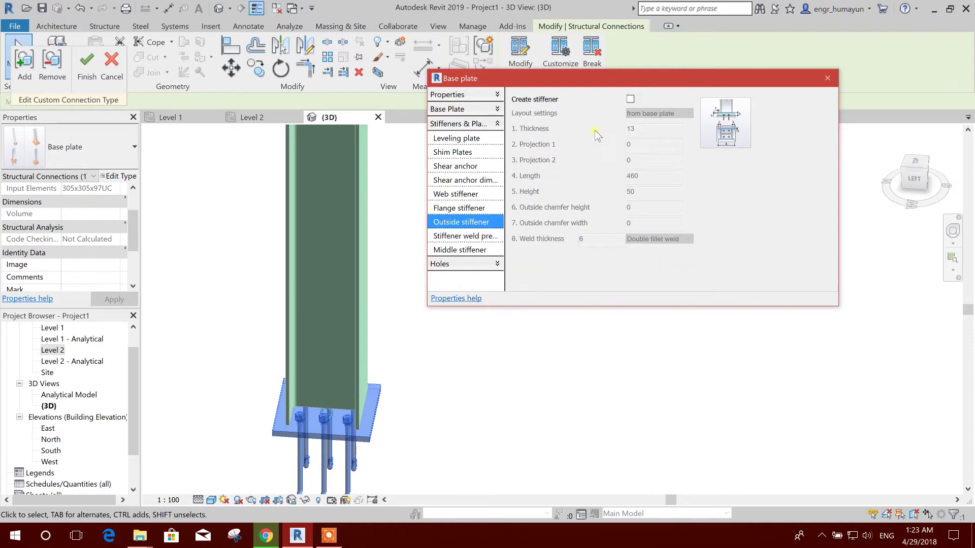
click(630, 99)
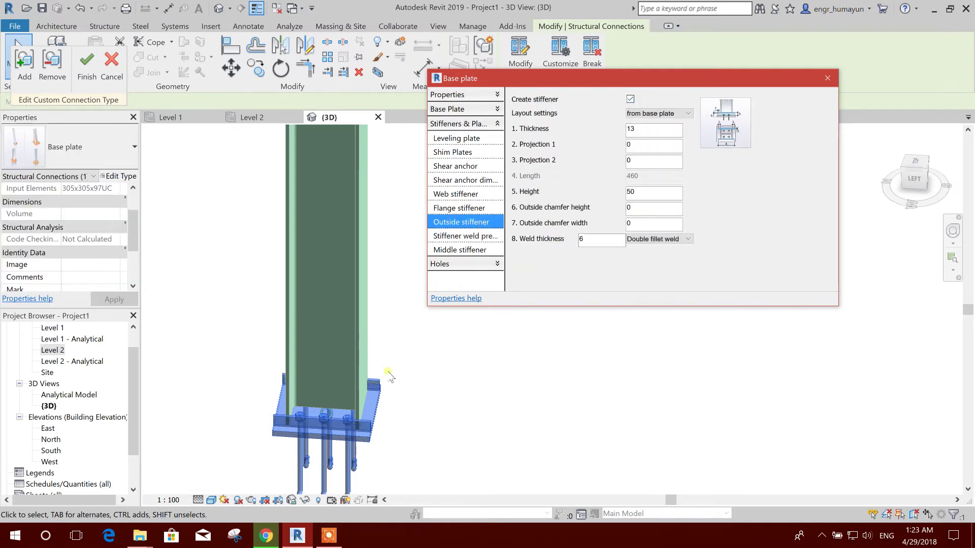
Try stiffener layouts, keep 'from base plate', and set the stiffener weld type to Square.
click(682, 115)
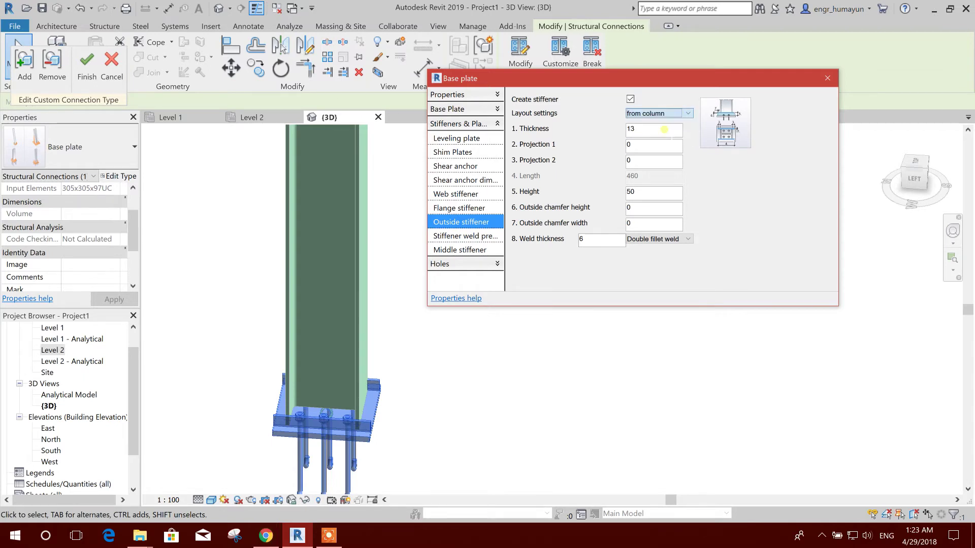
click(655, 130)
click(668, 113)
click(650, 123)
click(657, 239)
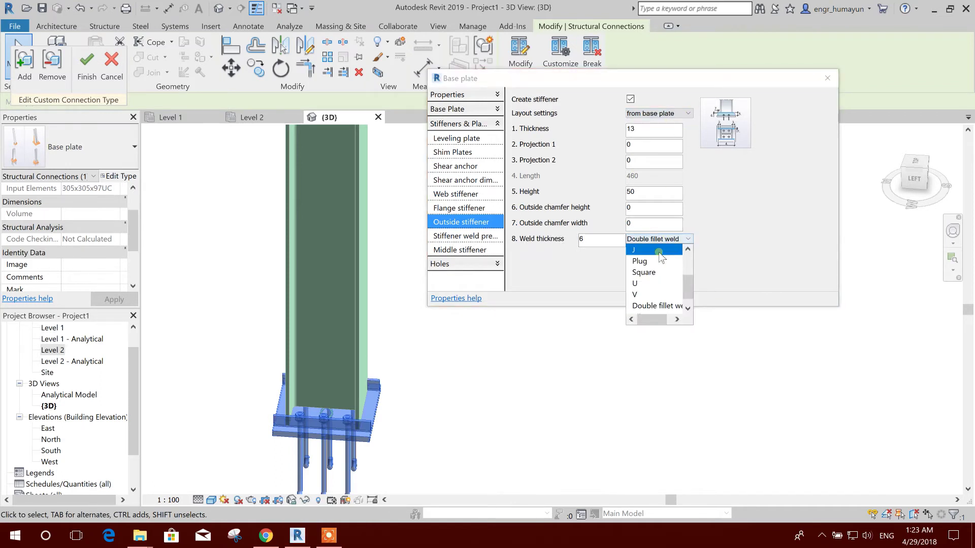
click(644, 251)
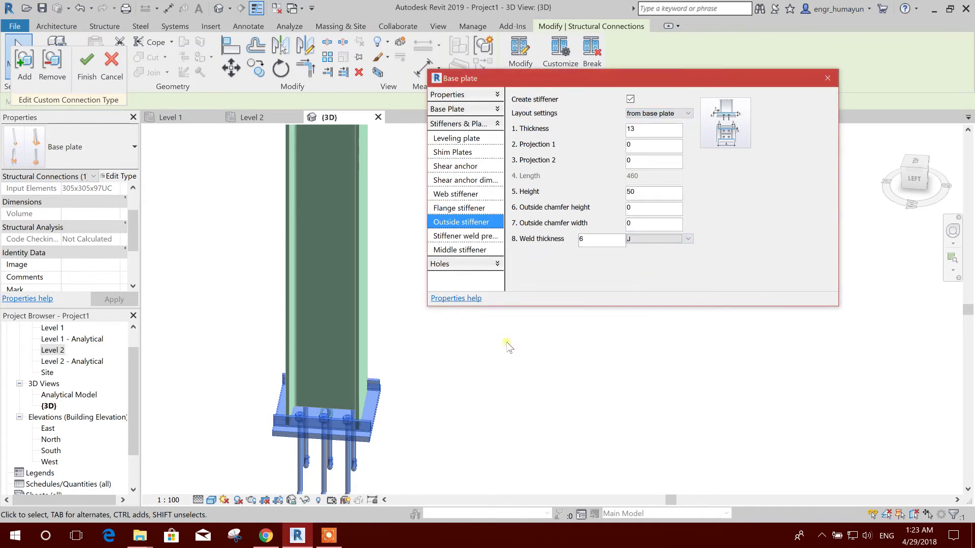
click(667, 239)
click(652, 274)
click(687, 239)
click(590, 240)
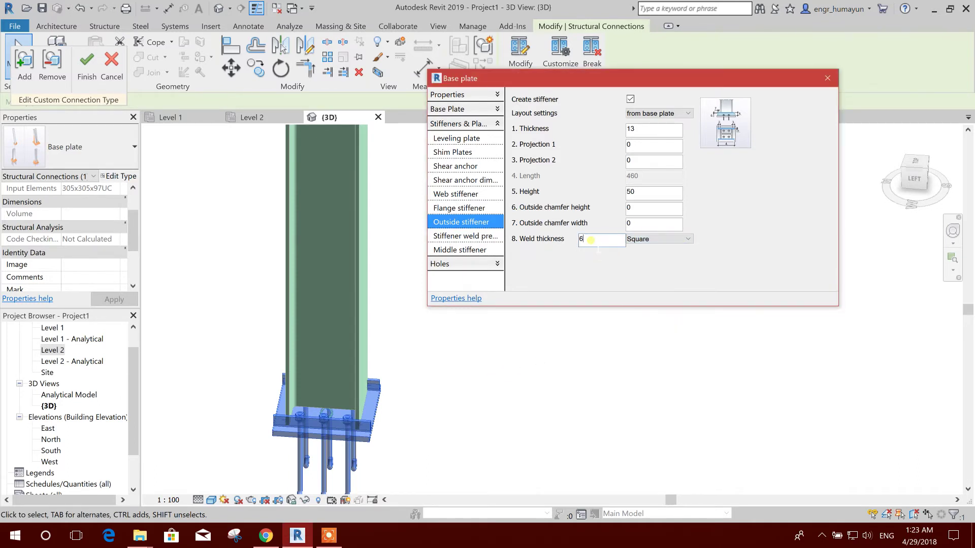
Turn outside stiffeners back off and view the stiffener weld preparation settings.
click(651, 192)
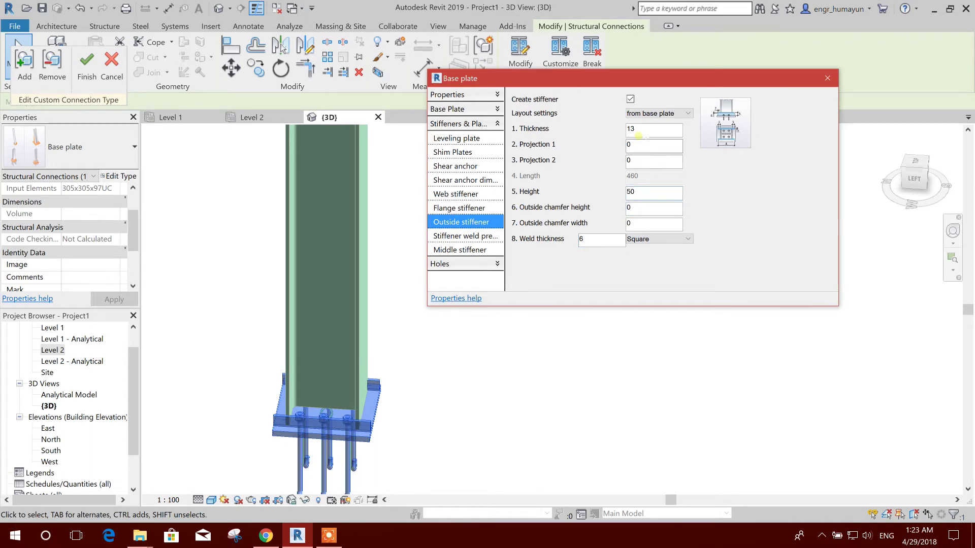
click(630, 99)
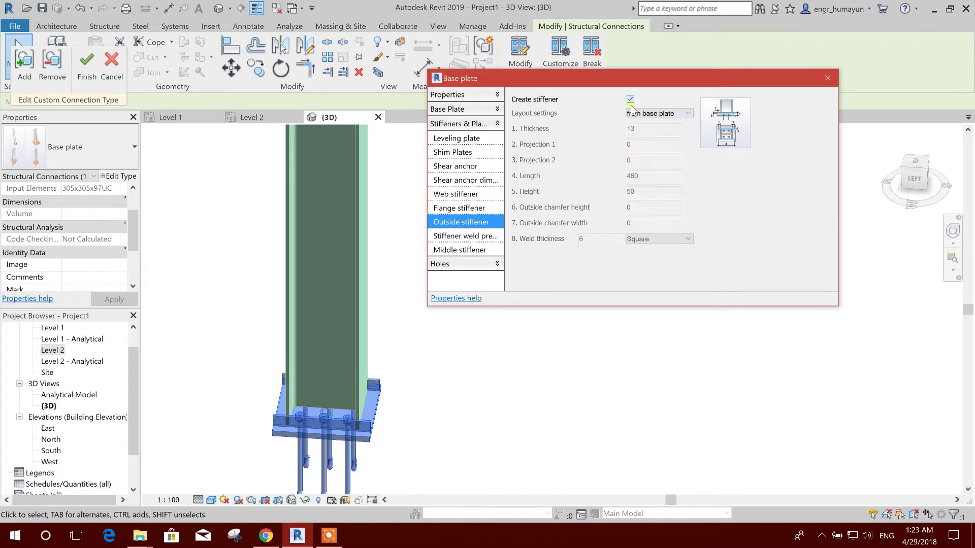
click(474, 238)
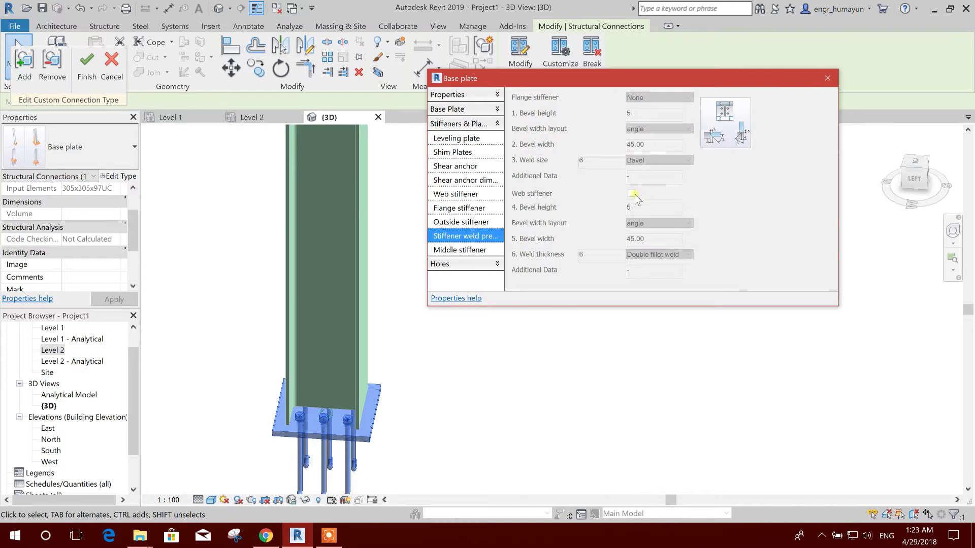
Put middle stiffeners on both sides of the base plate with a vertical outside edge.
click(467, 251)
click(660, 95)
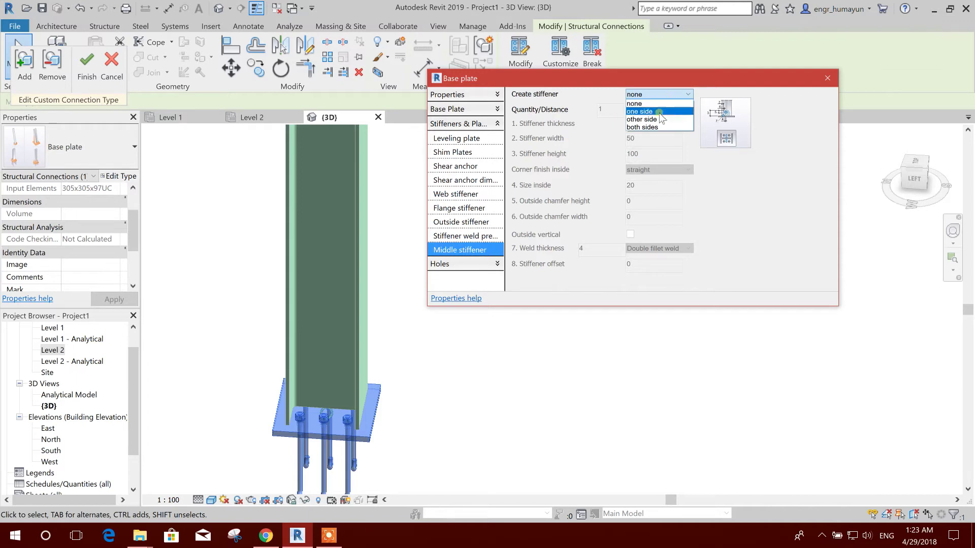
click(651, 128)
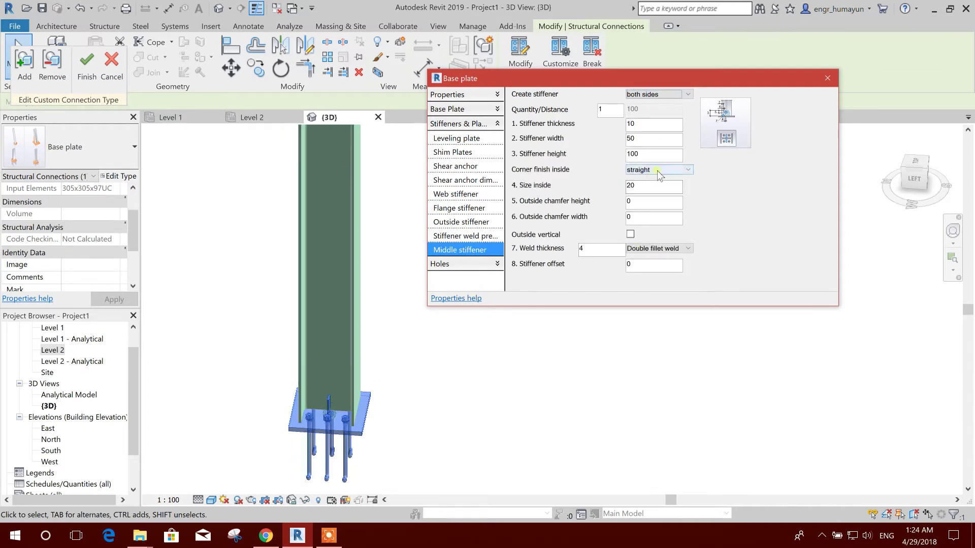
click(631, 236)
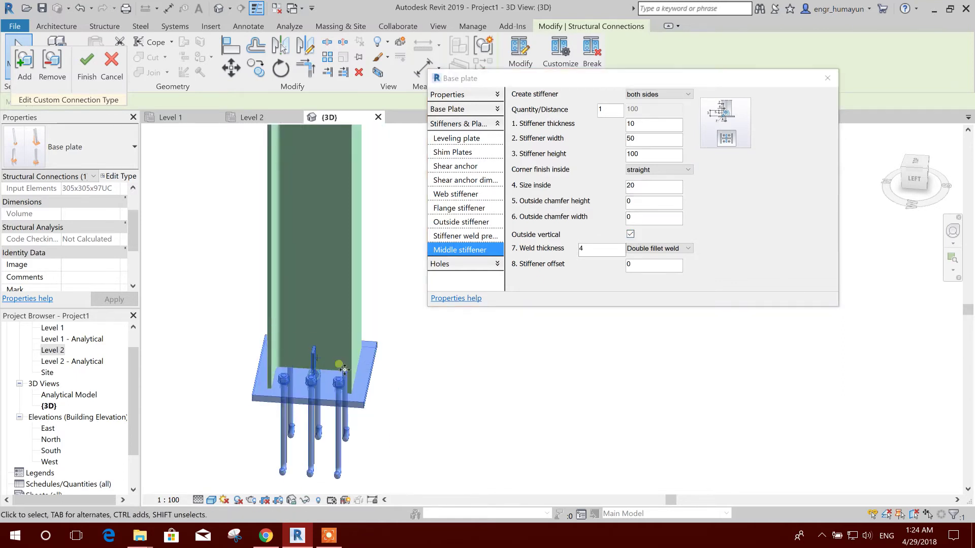
click(461, 222)
click(479, 237)
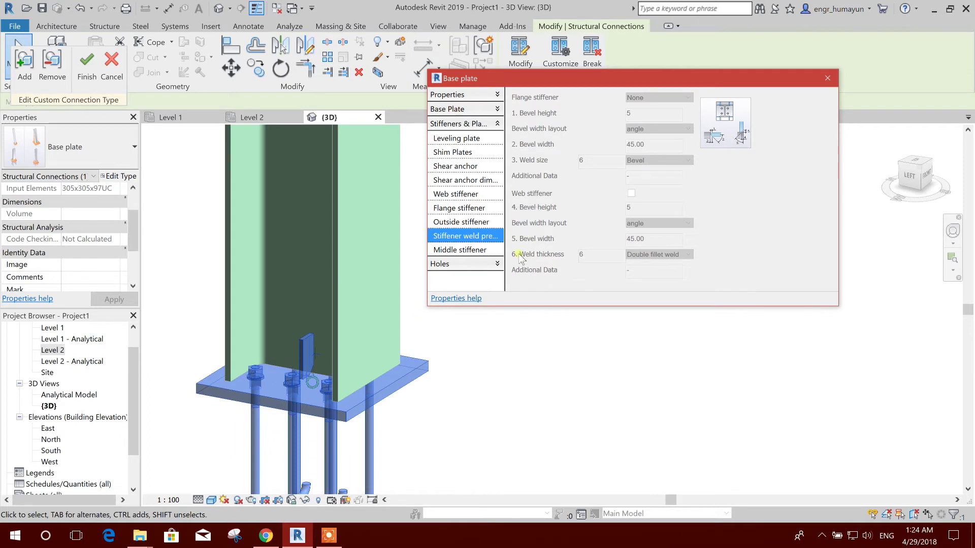
click(458, 251)
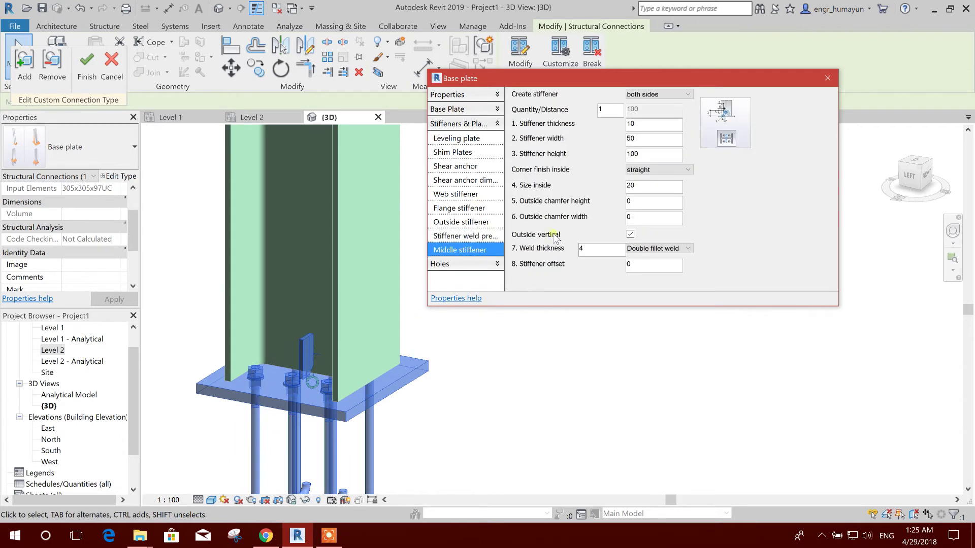
click(680, 170)
click(658, 183)
click(687, 94)
click(650, 101)
Set the stiffener Size inside to 30 and try a width of 100 and height of 200.
double_click(659, 188)
click(642, 201)
double_click(641, 187)
click(655, 142)
drag(656, 139, 585, 146)
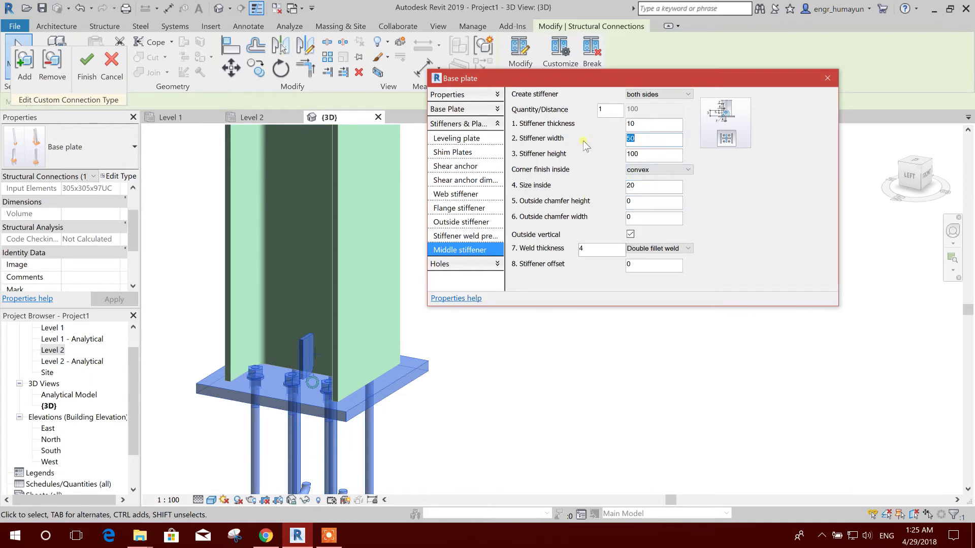
text(100)
drag(650, 154, 588, 163)
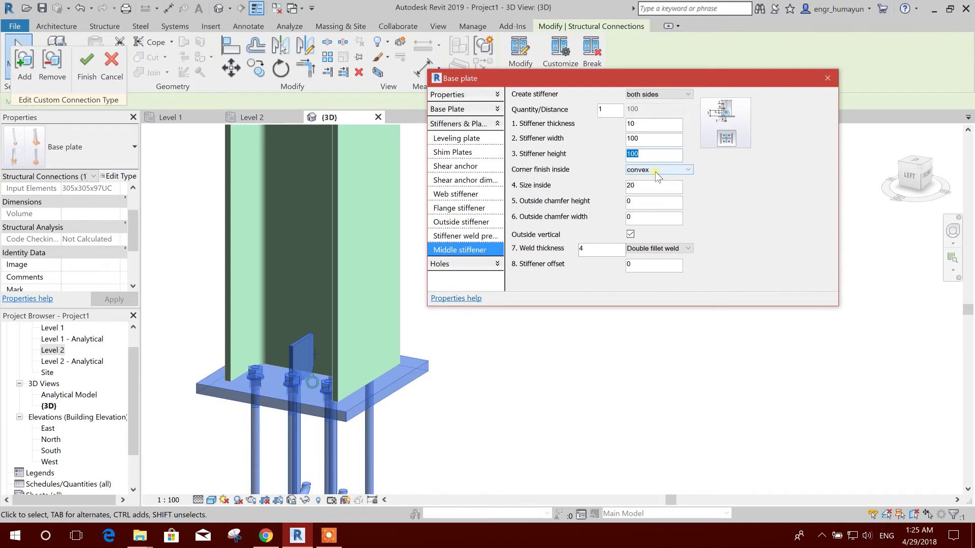
text(2)
click(652, 139)
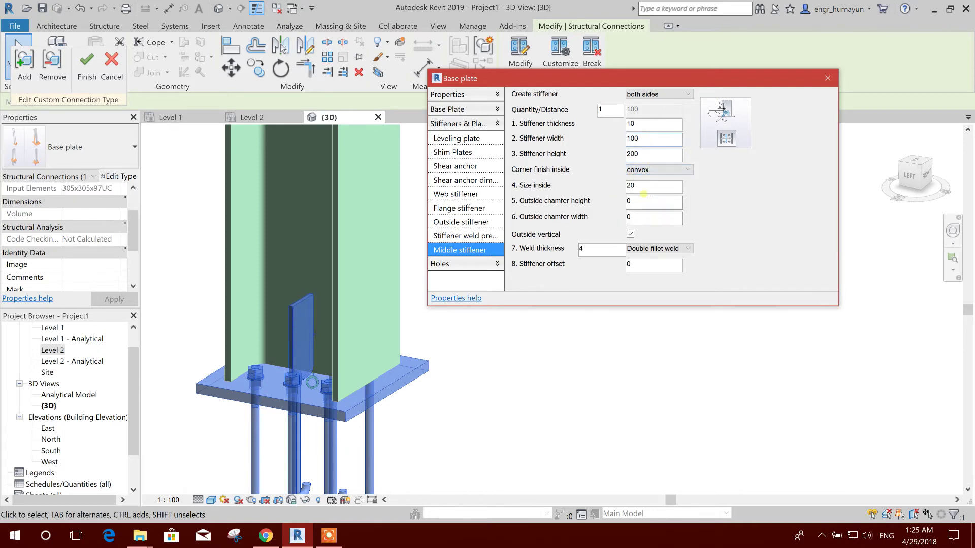
Return the inside corner to straight, make stiffeners 60 wide and 120 high, and close settings.
click(639, 201)
click(660, 169)
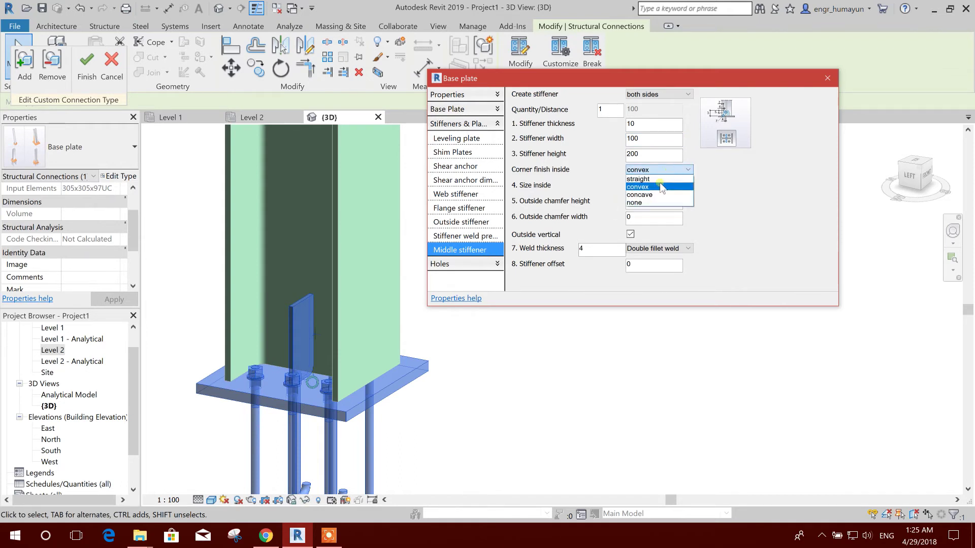
click(638, 179)
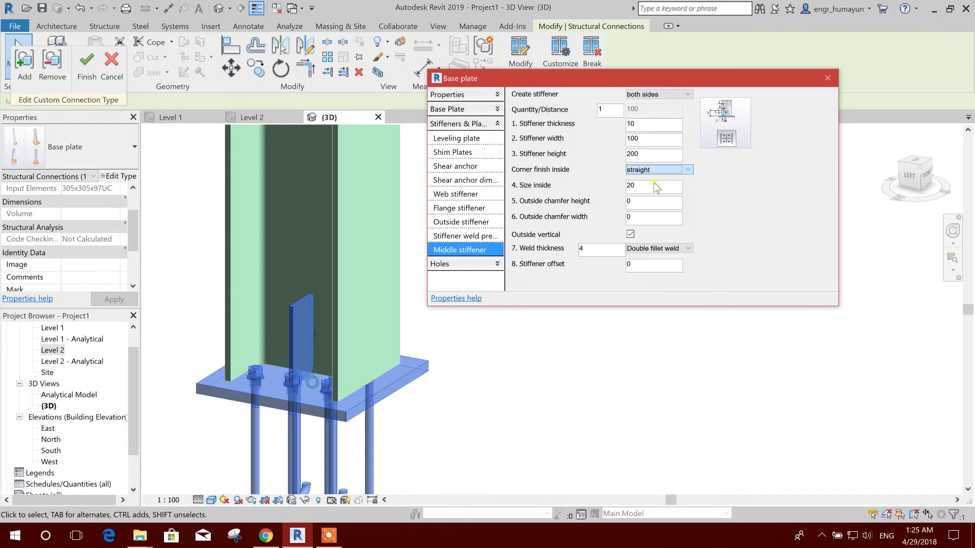
click(639, 202)
double_click(642, 203)
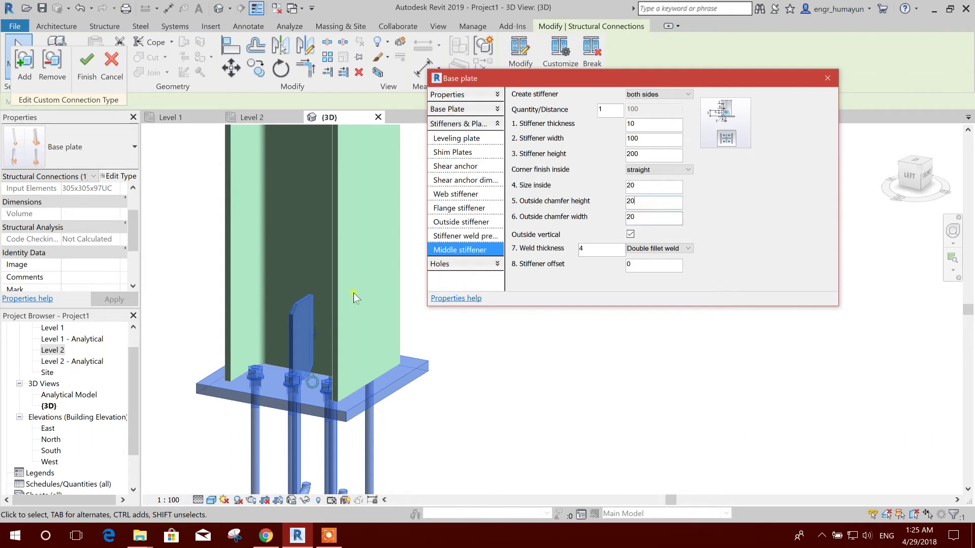
scroll(354, 297, up, 2)
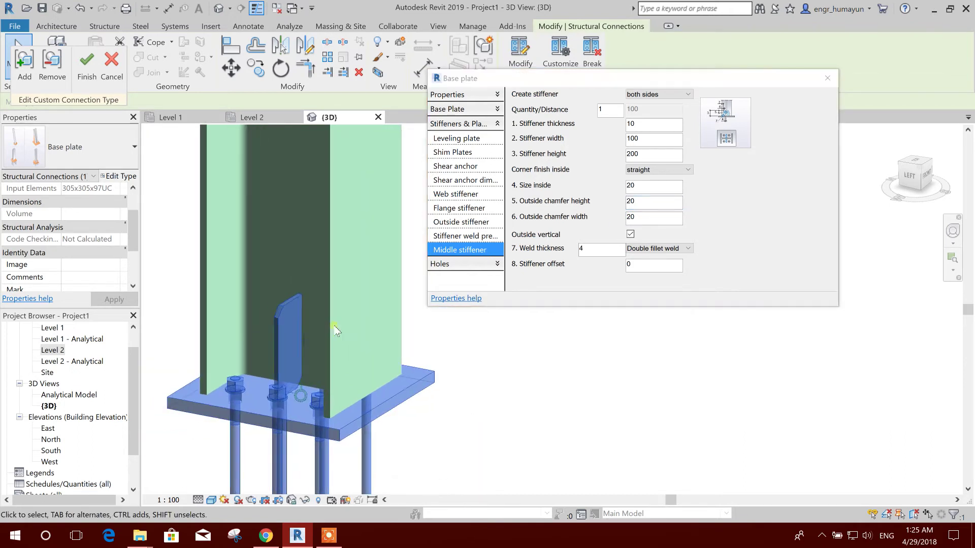
shift+middle_drag(325, 350, 355, 416)
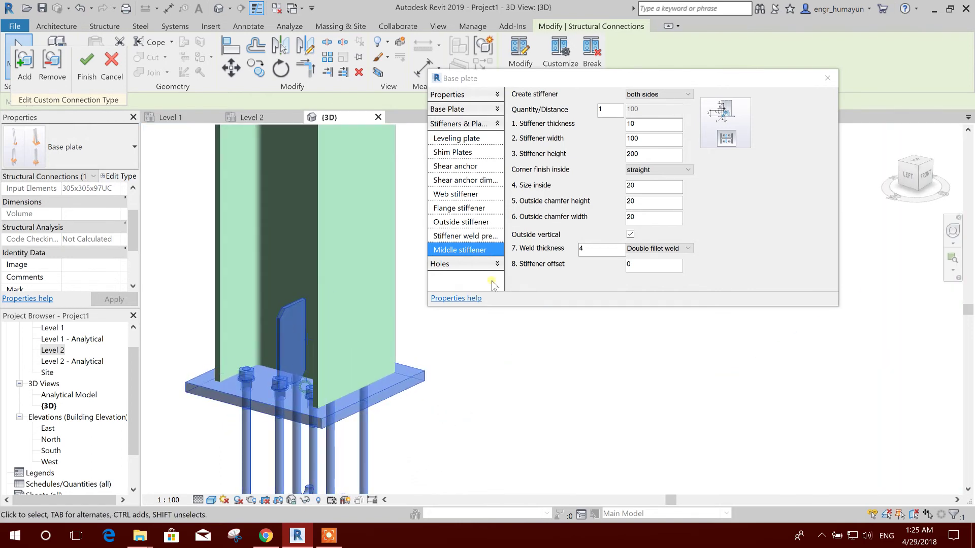
click(648, 139)
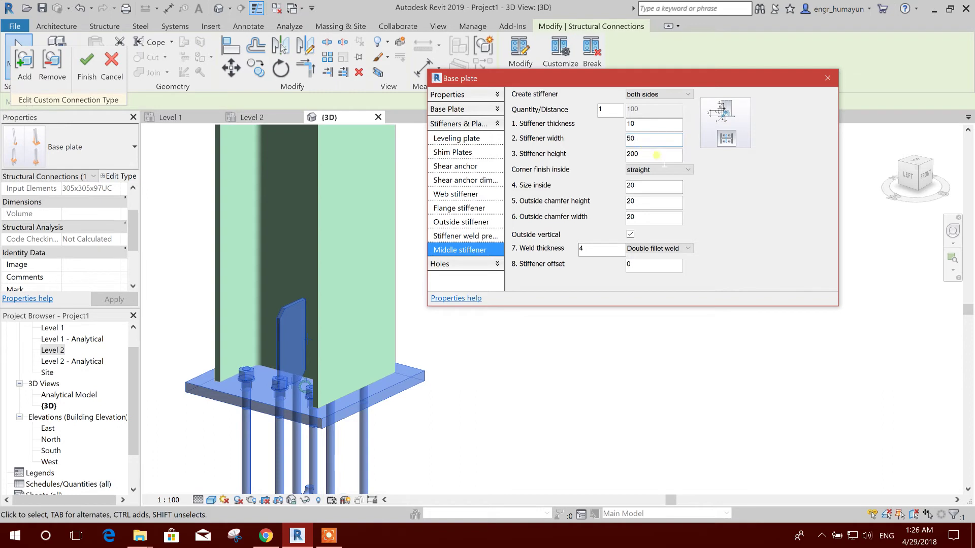
click(656, 156)
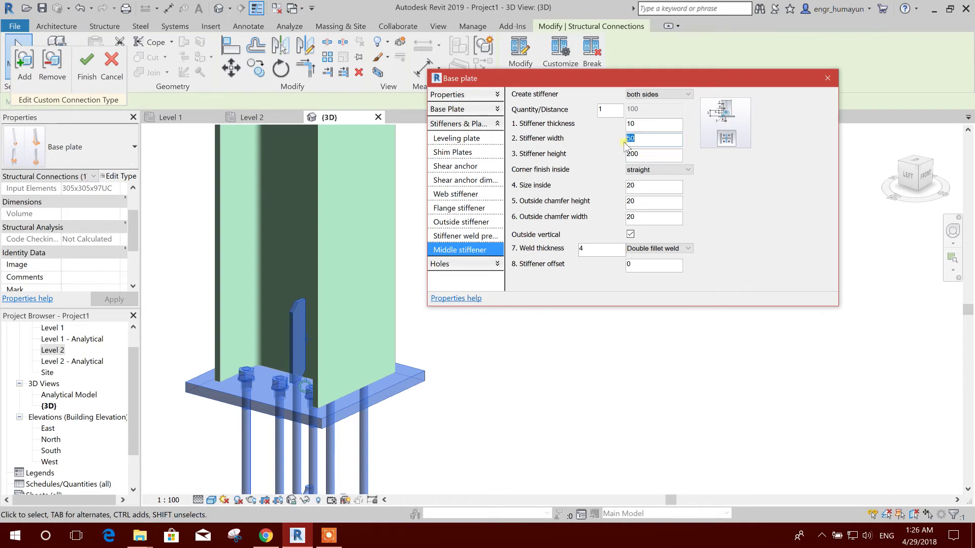
drag(644, 154, 626, 163)
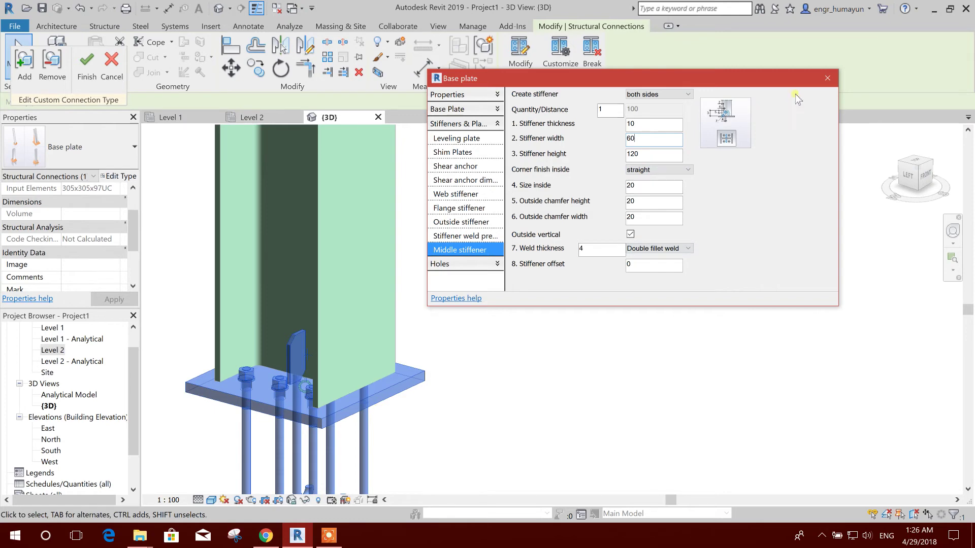
click(828, 79)
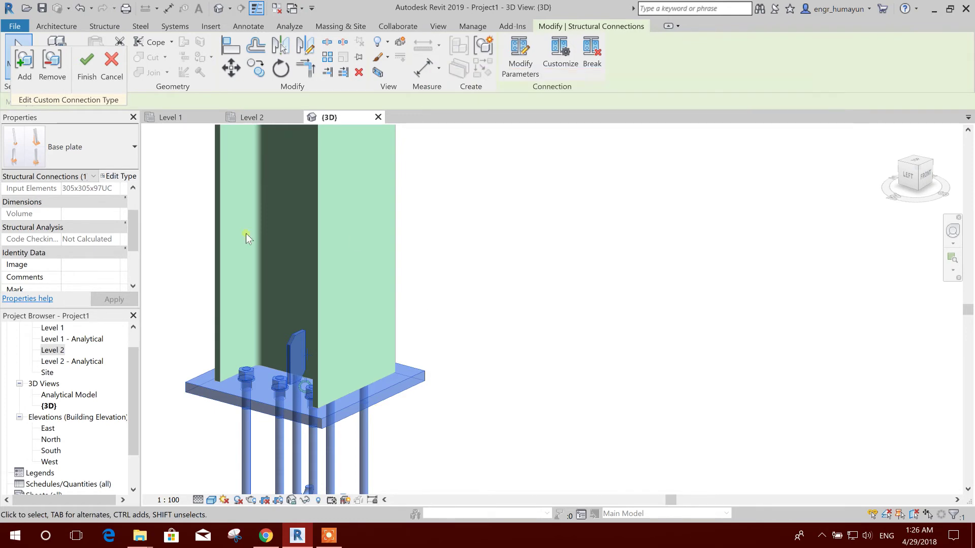
Finish the custom connection edit and orbit the model to show the other columns.
click(86, 63)
click(461, 315)
shift+middle_drag(462, 318, 477, 354)
scroll(477, 354, down, 4)
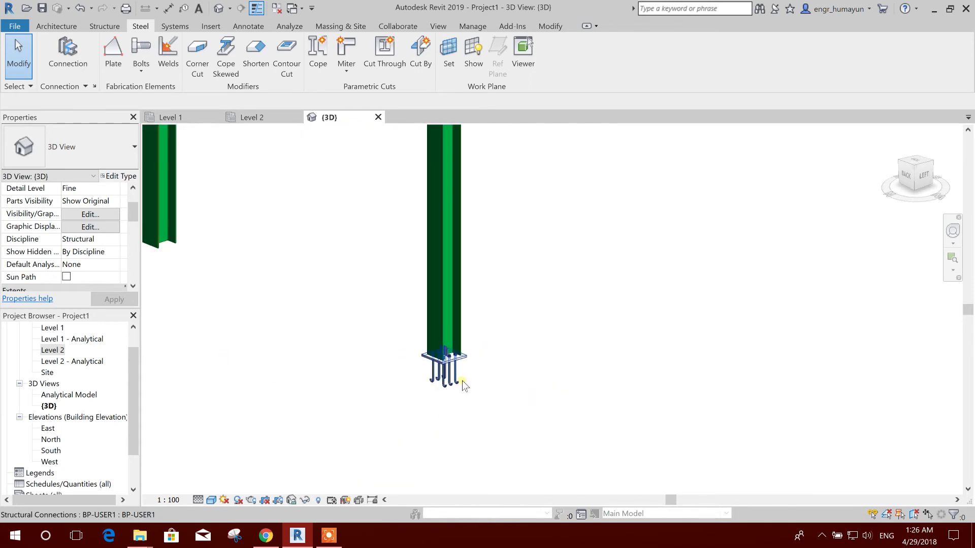
shift+middle_drag(481, 430, 613, 308)
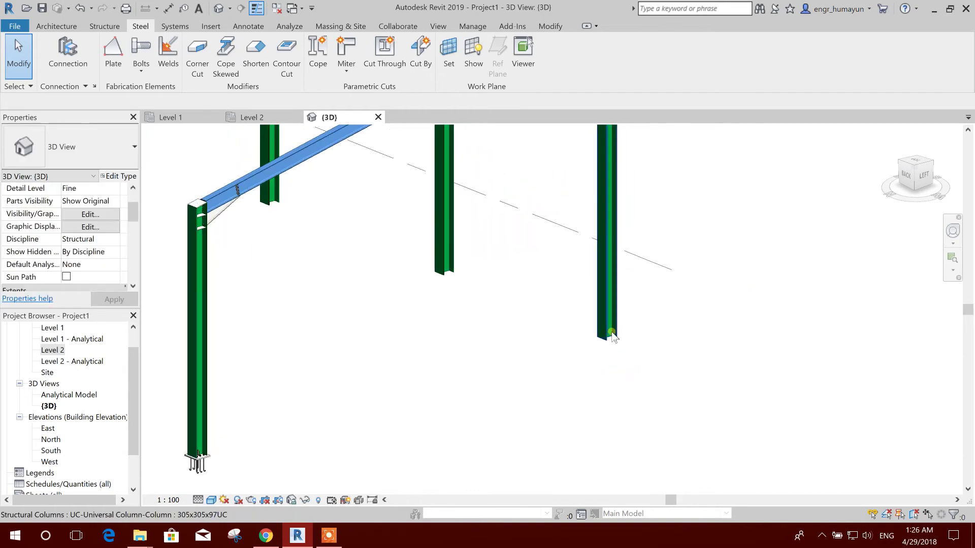
click(445, 244)
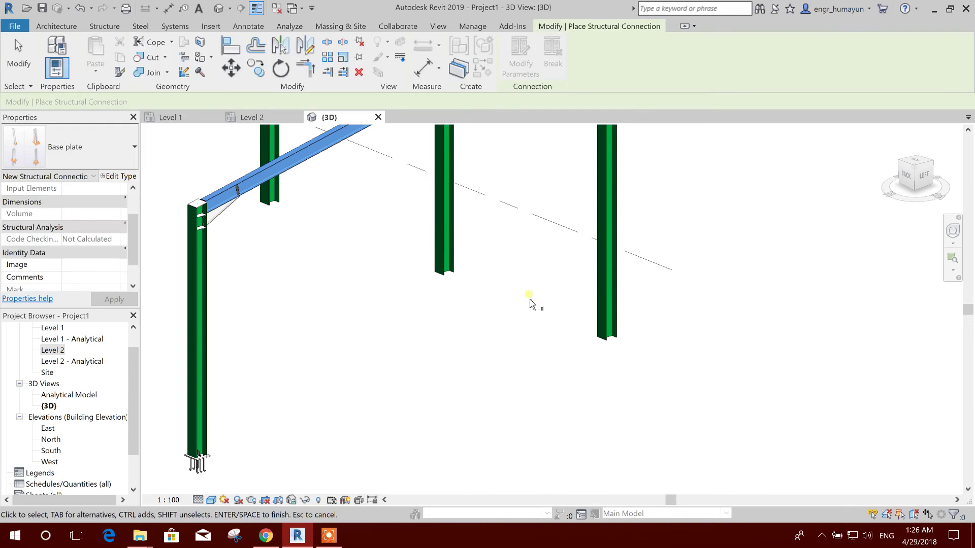
Add a base plate connection to the right column and switch it to BP-USER1.
click(604, 333)
right_click(604, 333)
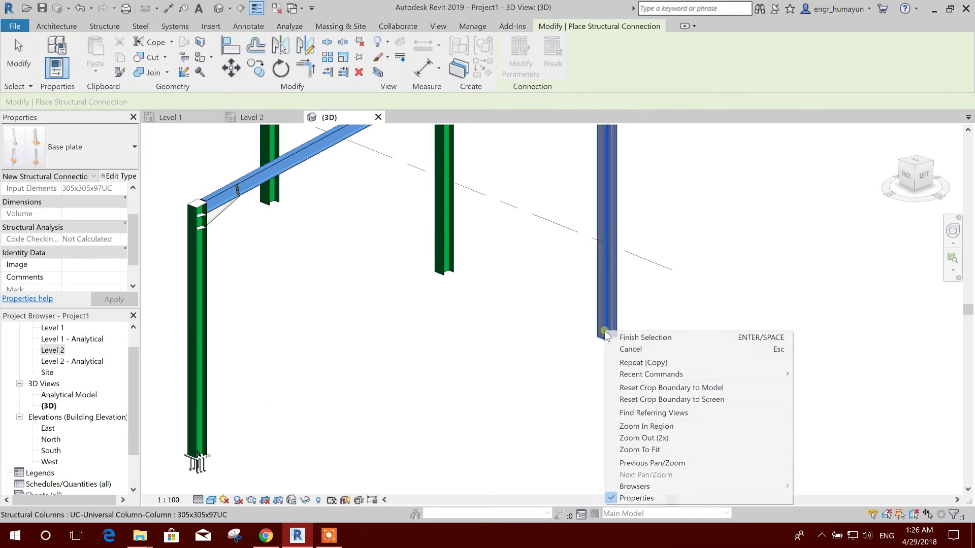
click(639, 339)
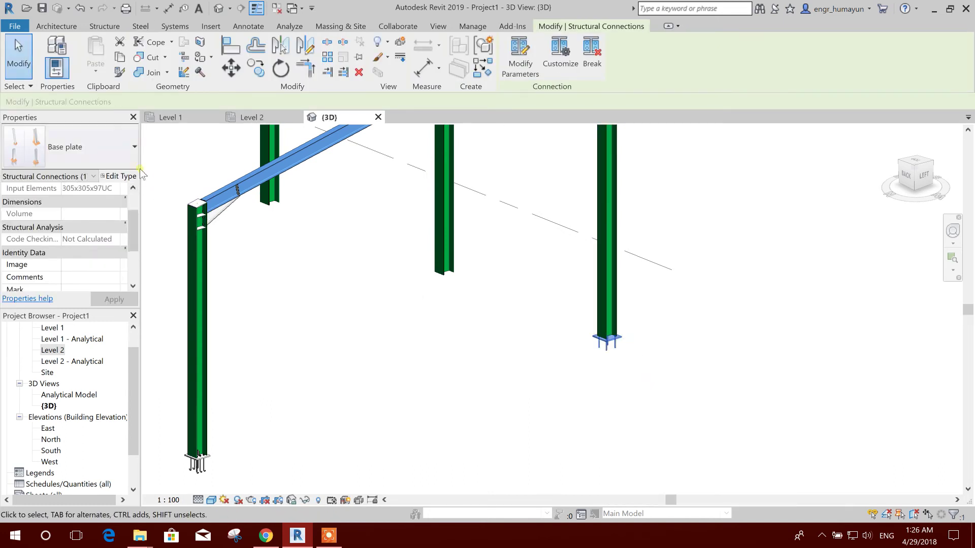
click(114, 148)
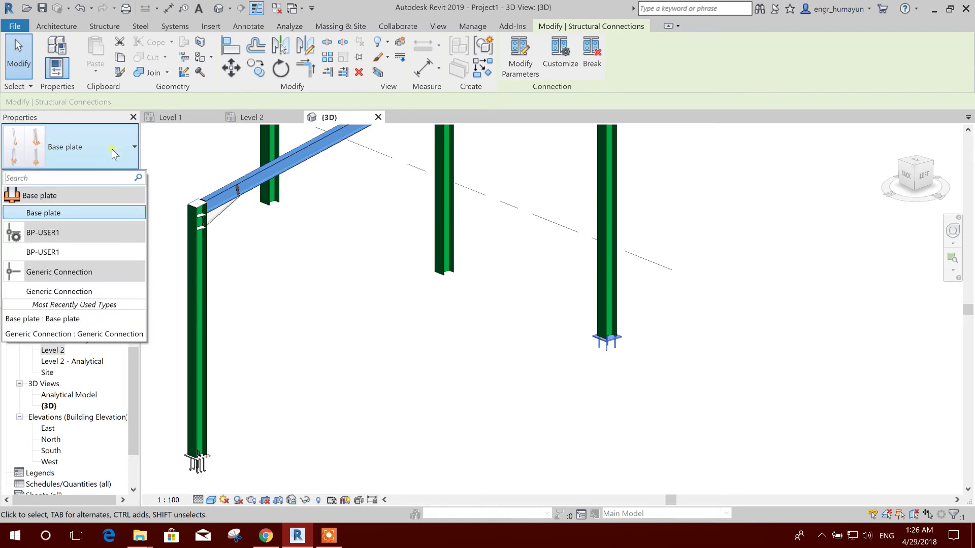
click(45, 252)
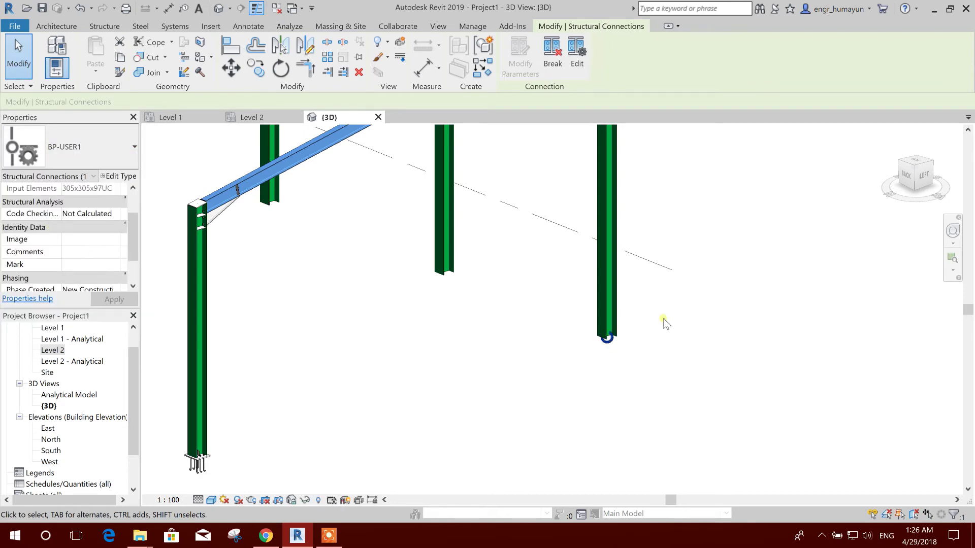
Select both BP-USER1 column-base connections together.
click(662, 347)
shift+middle_drag(660, 349, 371, 387)
scroll(579, 361, down, 3)
click(371, 386)
scroll(609, 424, up, 3)
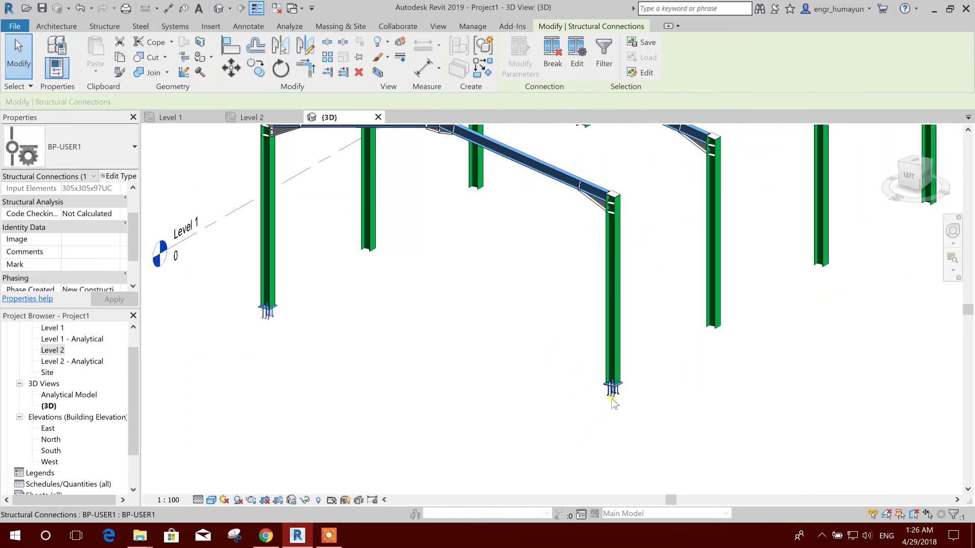
ctrl+click(613, 390)
scroll(586, 424, down, 2)
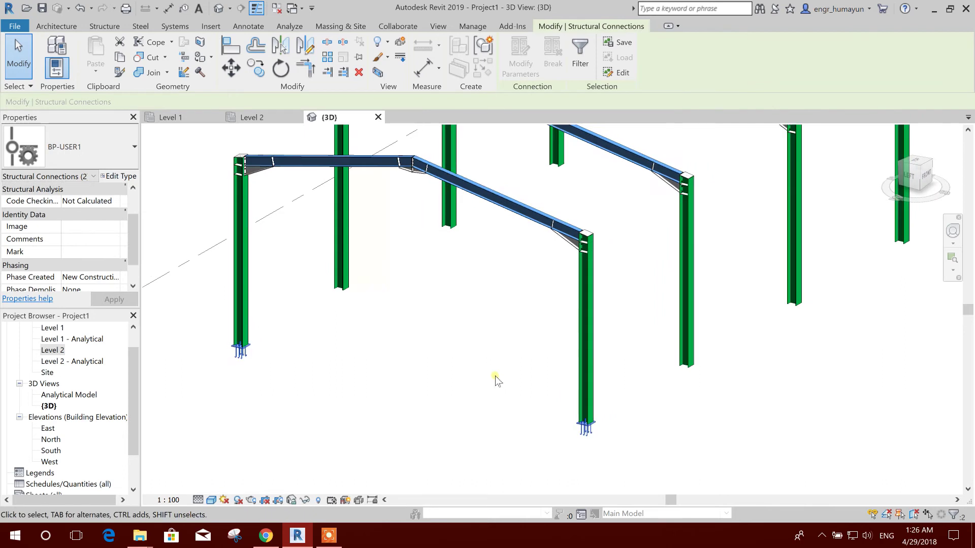
In the Level 2 plan, copy the selected connections to the grid 4 columns using MV.
scroll(587, 422, up, 1)
click(252, 117)
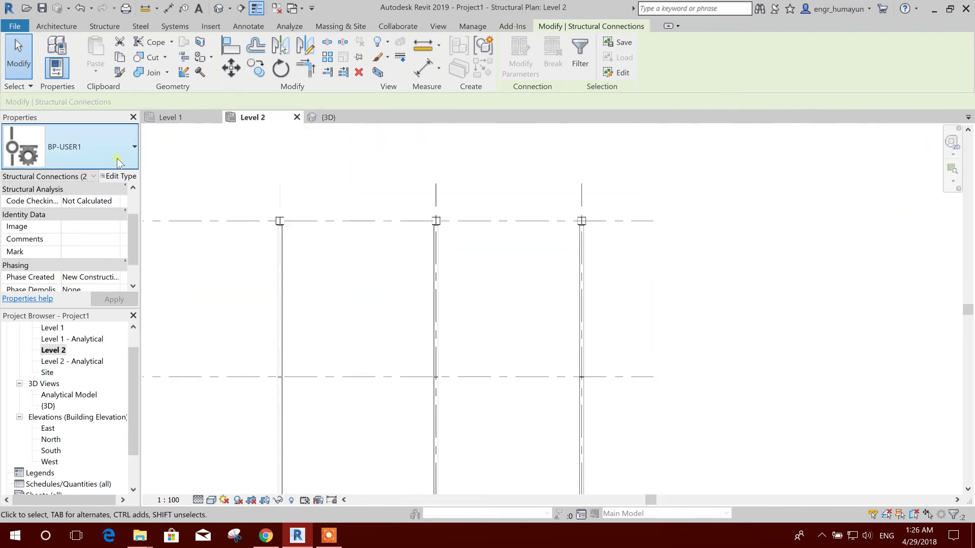
key(m)
key(v)
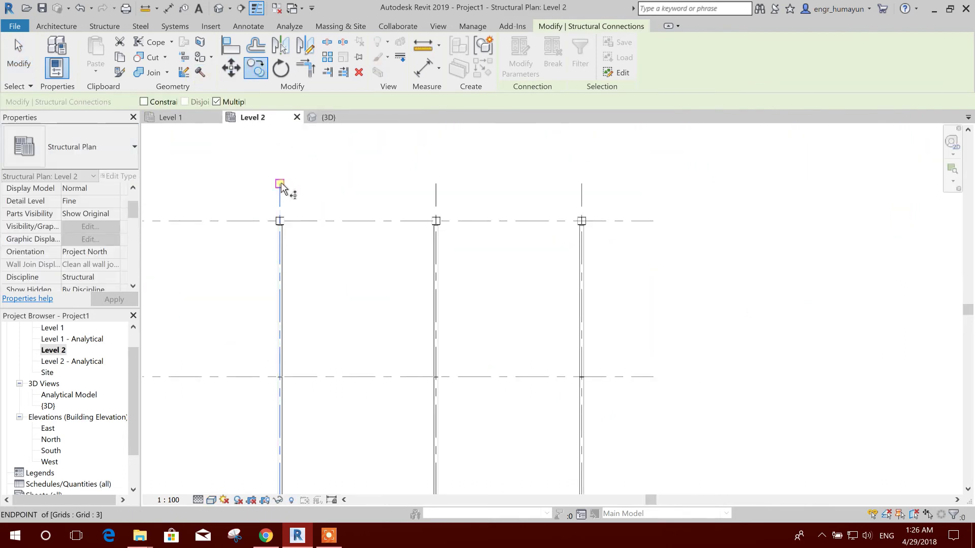
click(281, 186)
scroll(490, 283, down, 2)
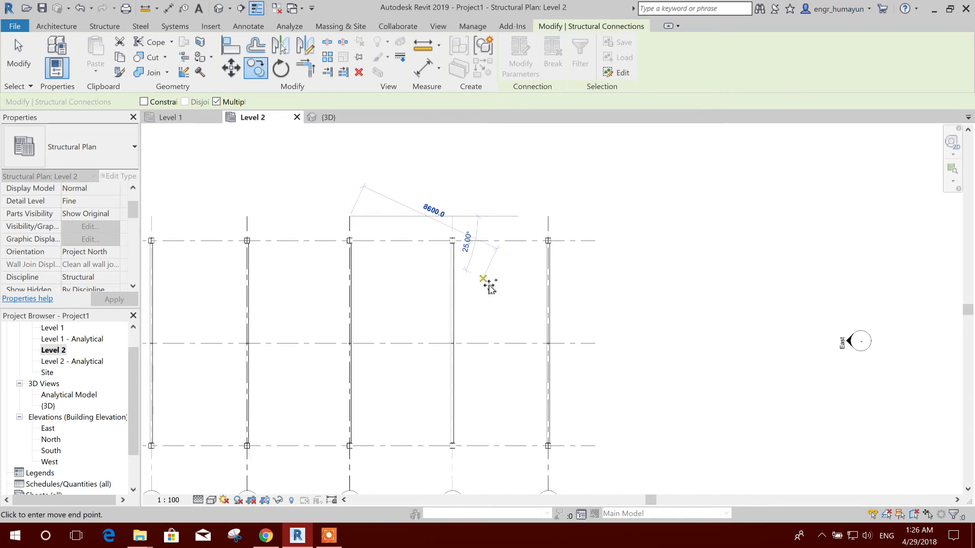
scroll(486, 277, down, 1)
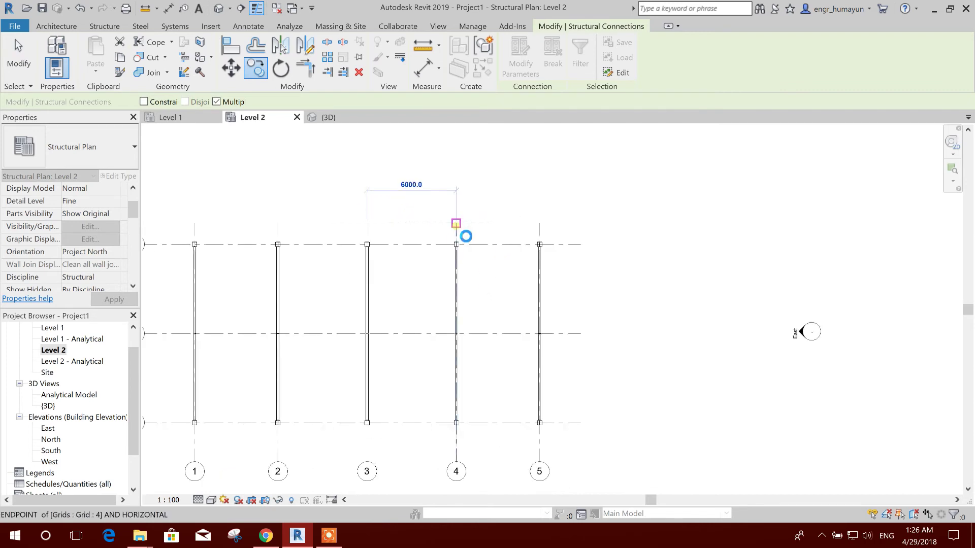
click(497, 244)
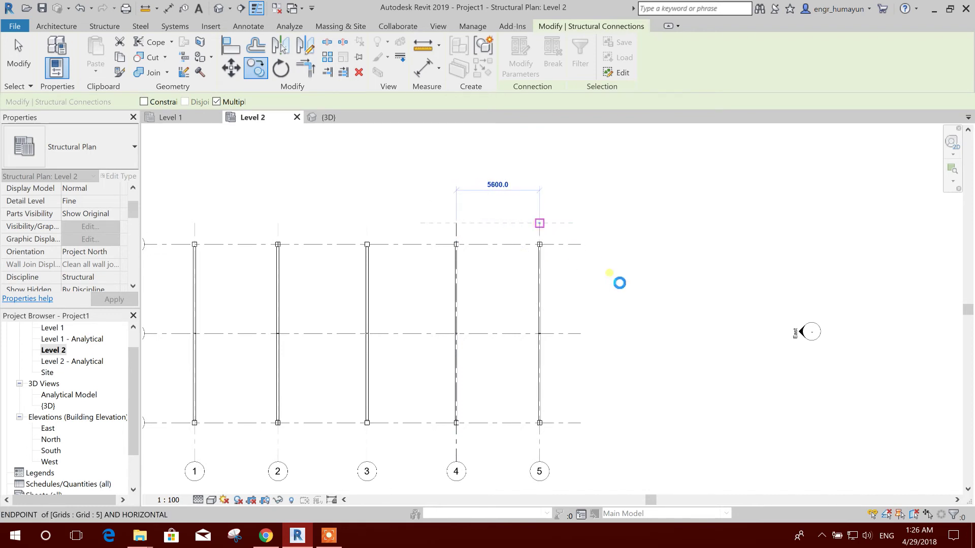
key(Escape)
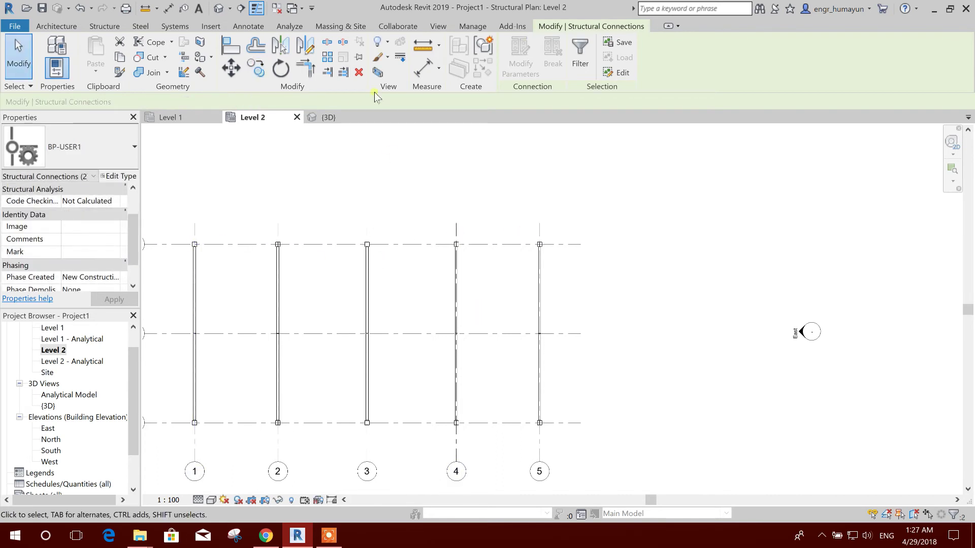
Check the copies in 3D, then copy the connections again from grid 3 to grid 4.
click(329, 118)
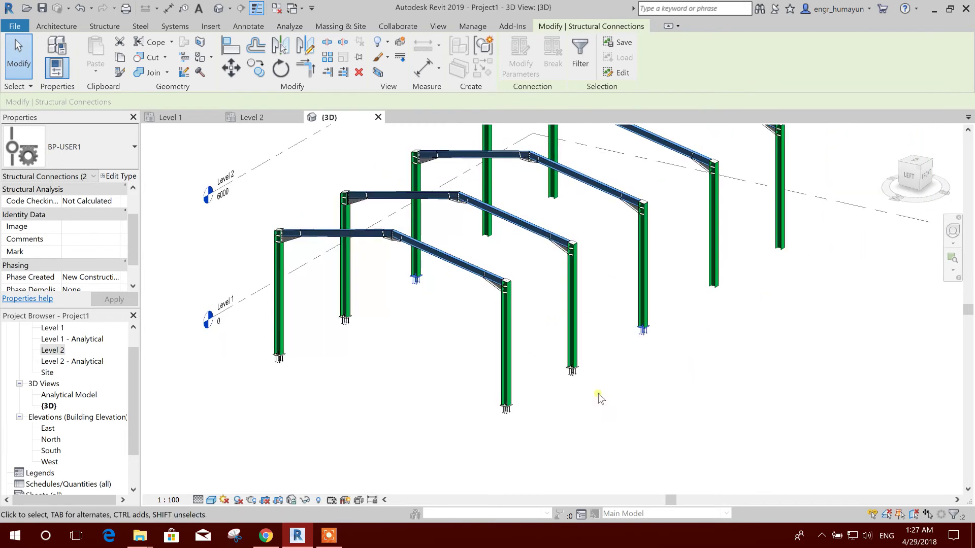
middle_drag(682, 354, 635, 368)
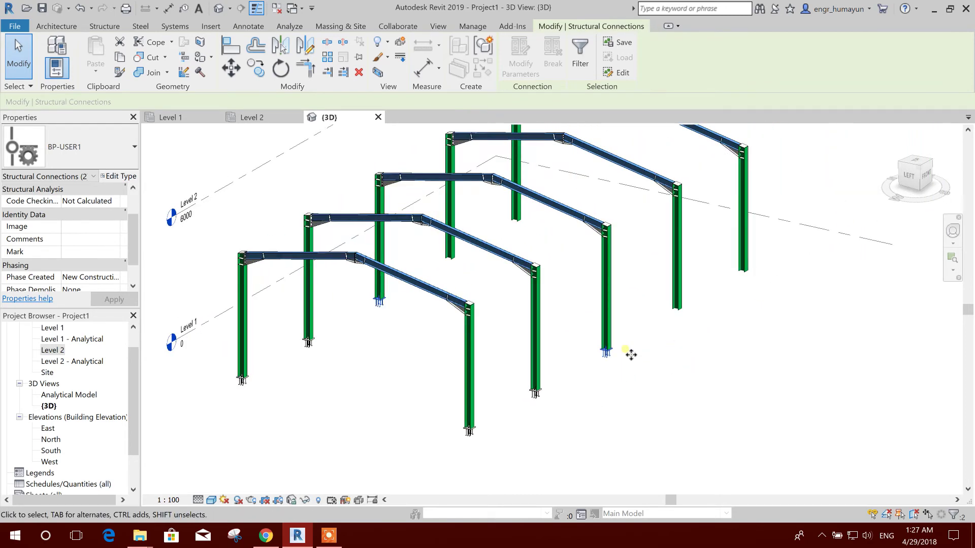
click(252, 117)
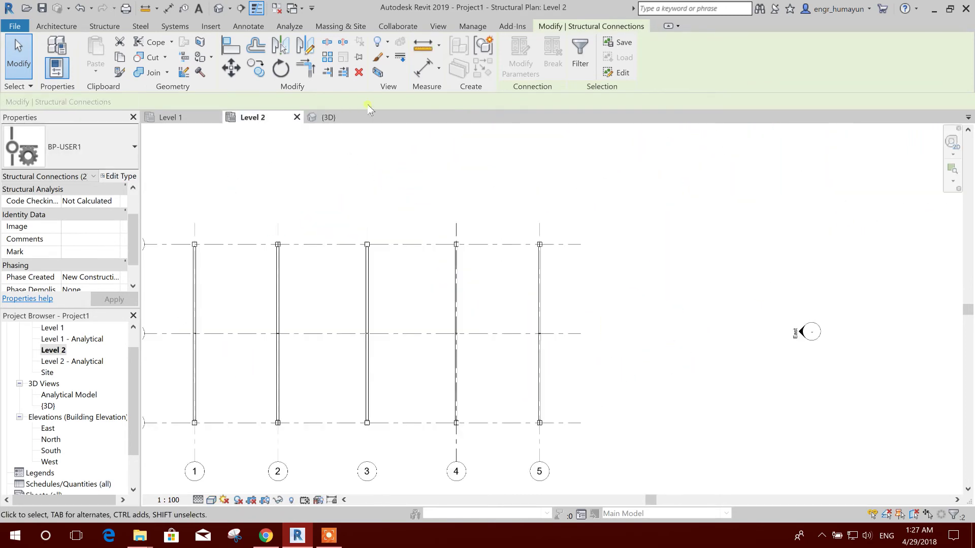
click(255, 67)
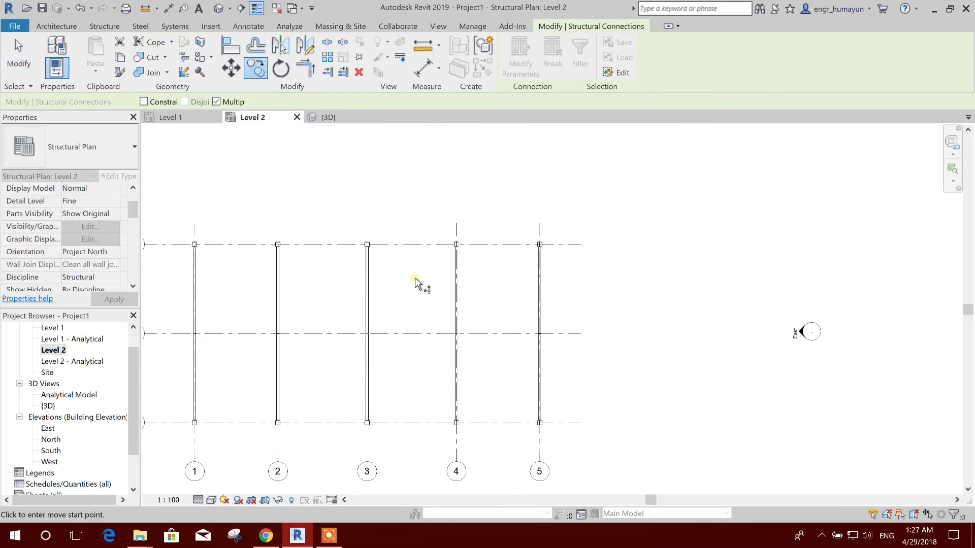
scroll(422, 289, down, 1)
click(376, 232)
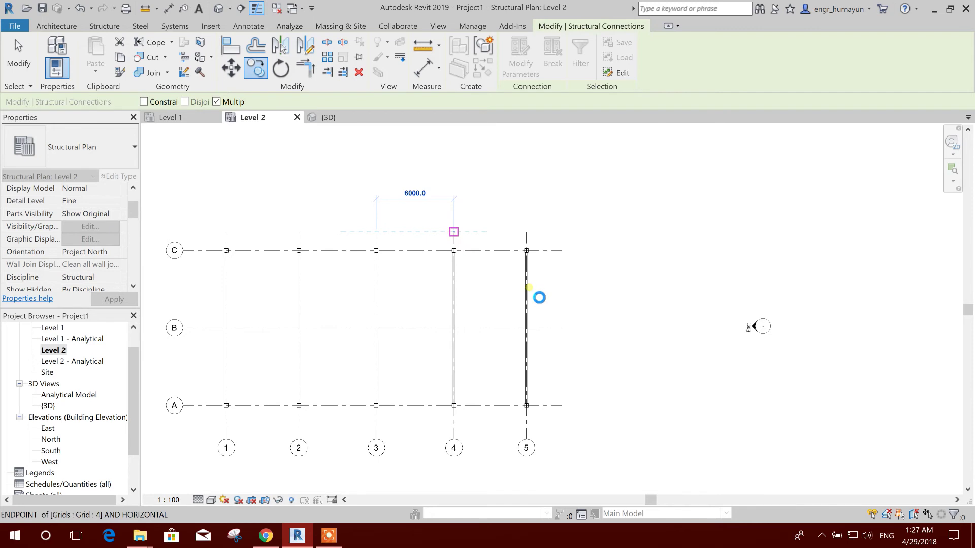
click(453, 232)
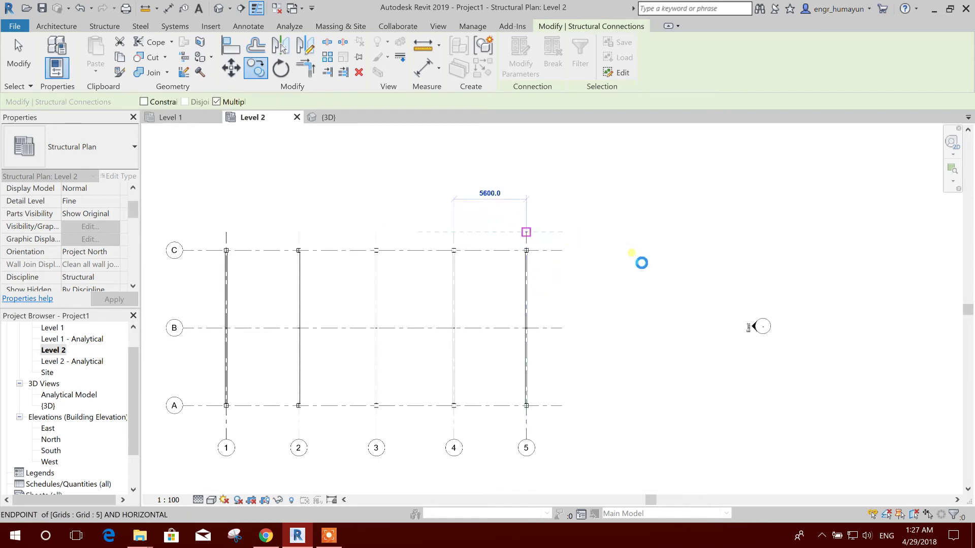
key(Escape)
key(Escape)
Inspect the copied base plates in 3D, then open the Level 1 structural plan.
click(328, 117)
shift+middle_drag(479, 211, 606, 345)
scroll(607, 343, up, 4)
scroll(563, 351, down, 4)
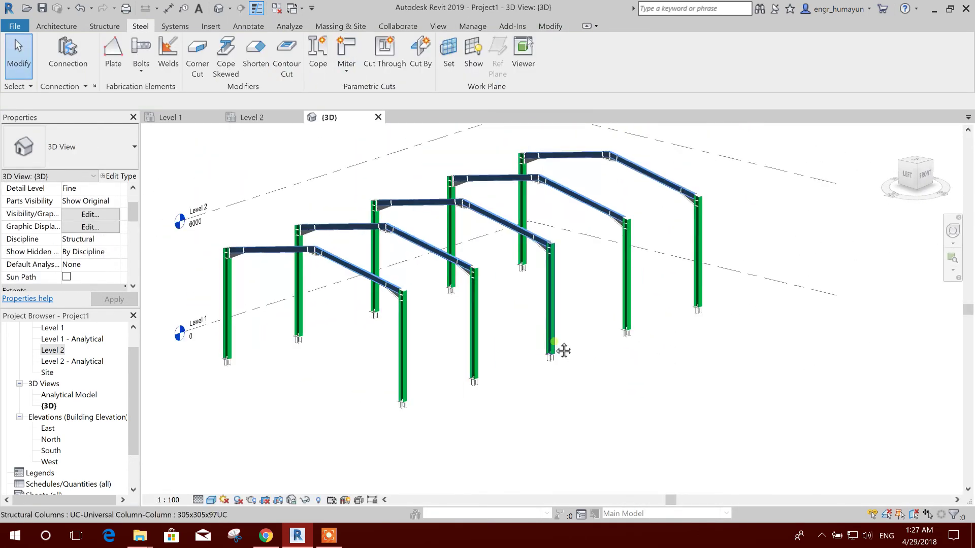
scroll(563, 351, up, 3)
scroll(712, 378, down, 3)
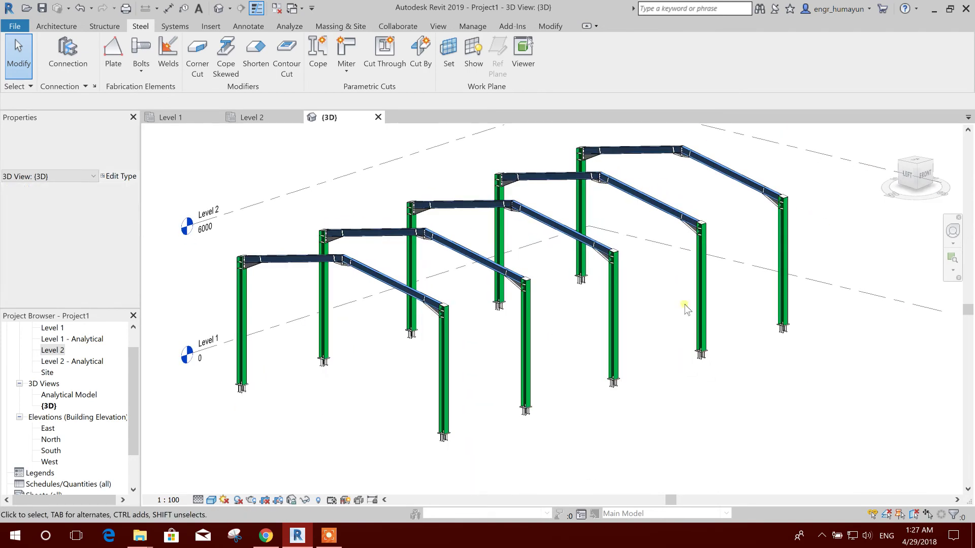
scroll(684, 345, up, 2)
scroll(325, 355, up, 2)
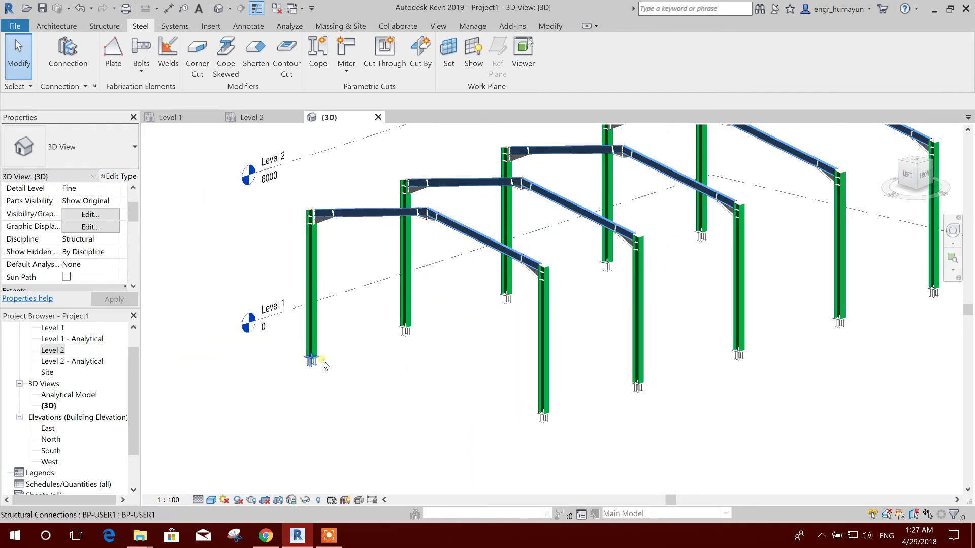
click(104, 26)
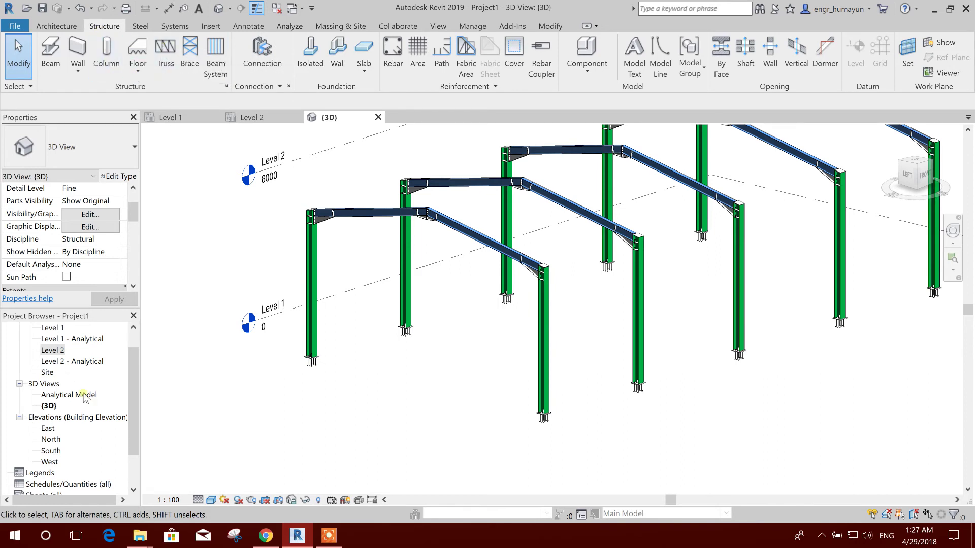
double_click(53, 328)
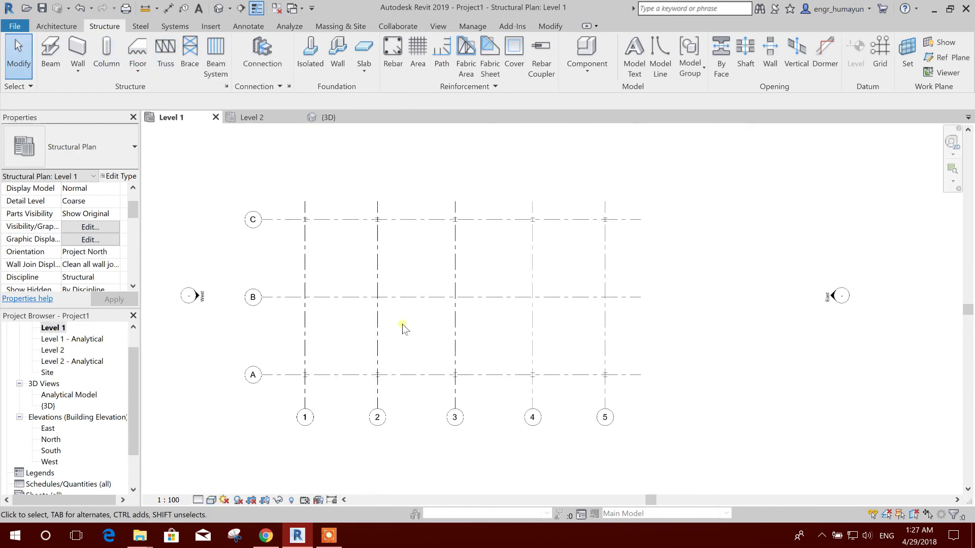
Create a 300 x 500mm concrete rectangular column type with h = 500.
click(106, 51)
click(135, 147)
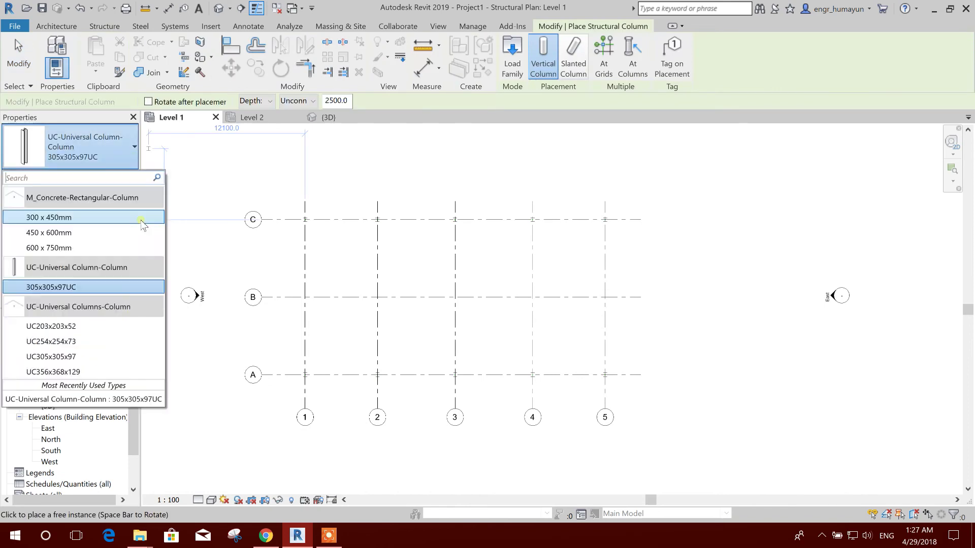
click(74, 219)
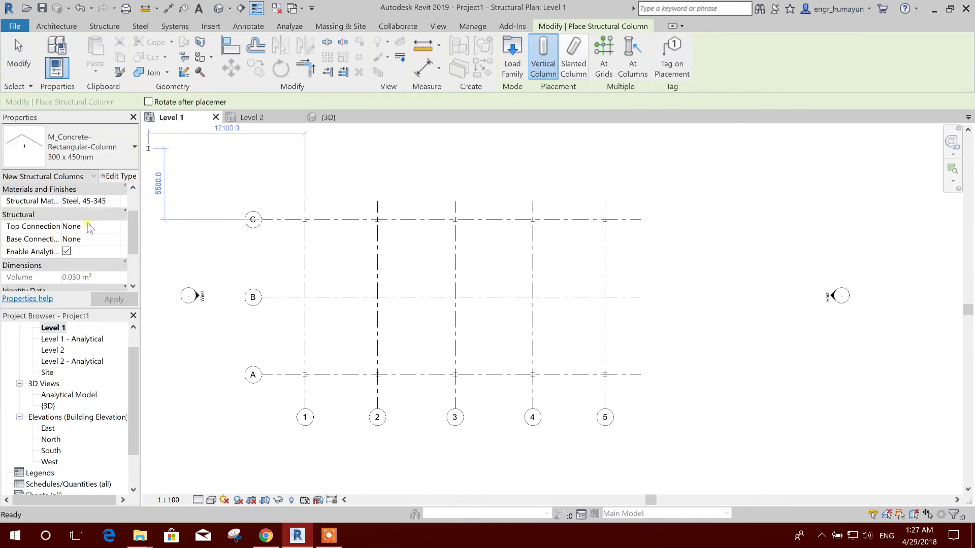
click(112, 176)
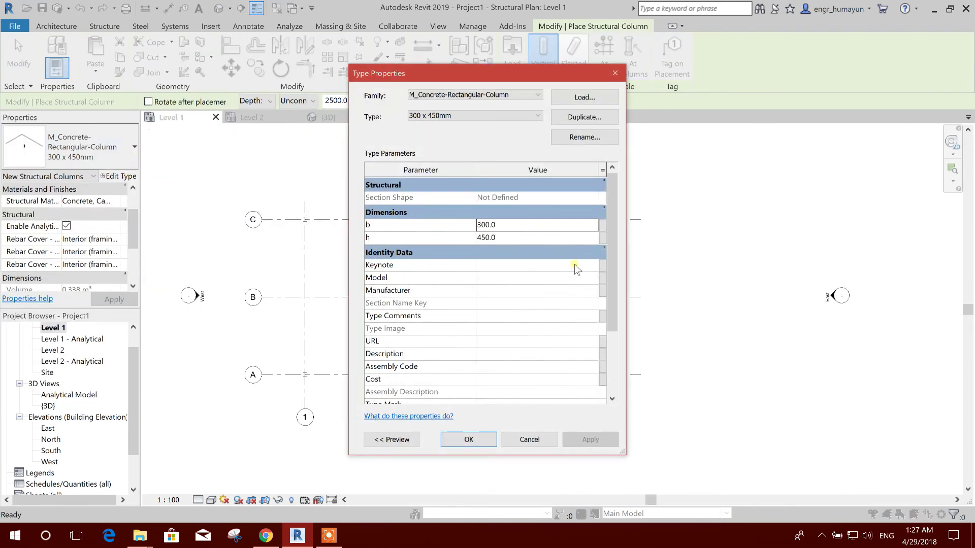
click(592, 121)
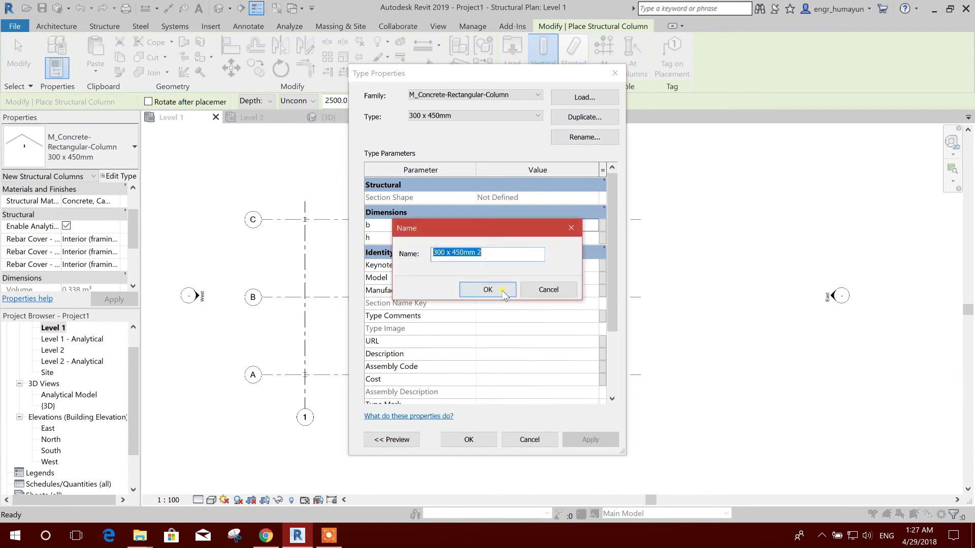
click(445, 256)
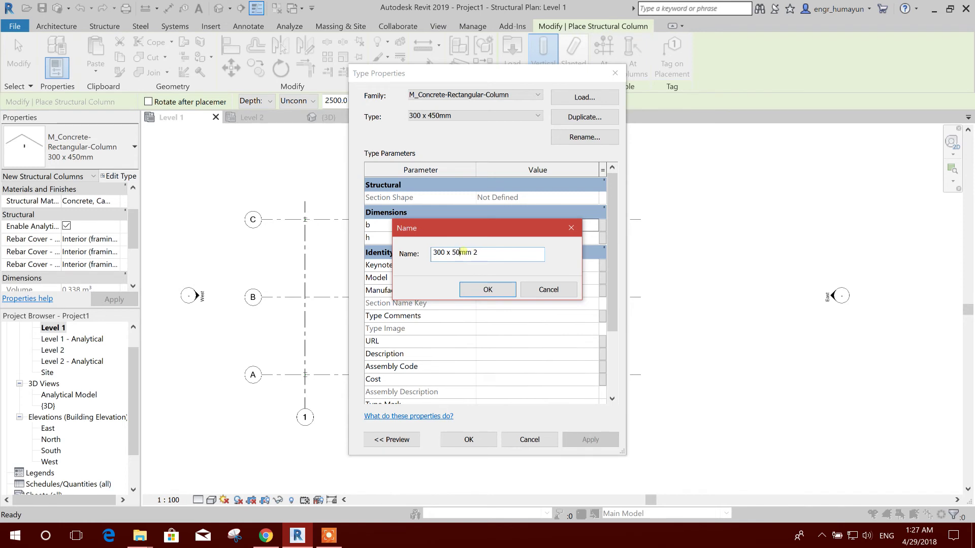
key(BackSpace)
click(505, 289)
click(503, 238)
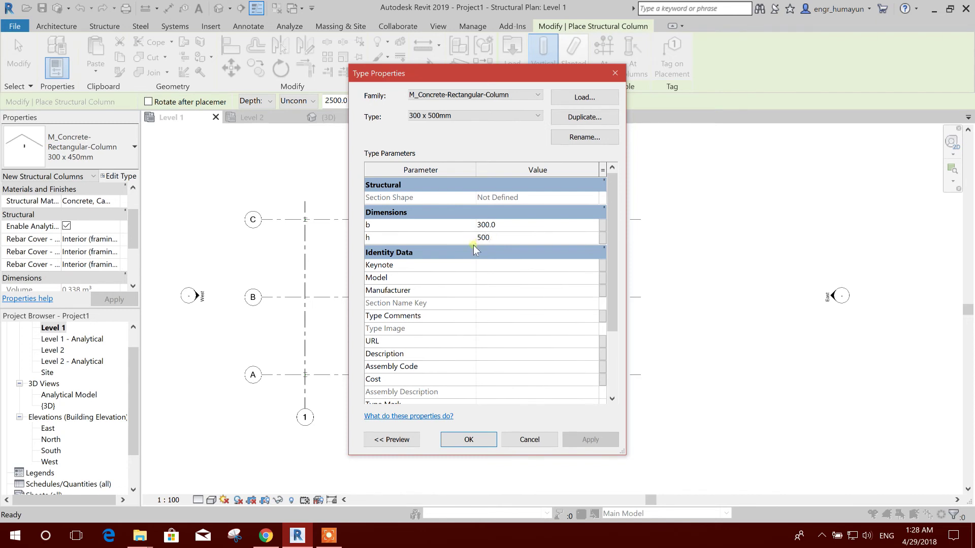
click(468, 440)
Place the concrete column at grid C / grid 1.
scroll(315, 261, up, 2)
scroll(311, 198, up, 5)
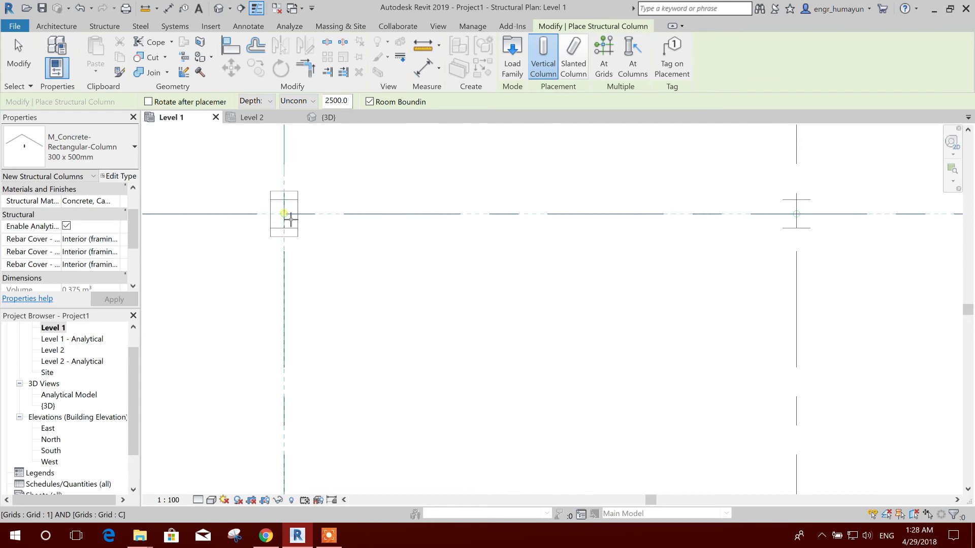
click(289, 217)
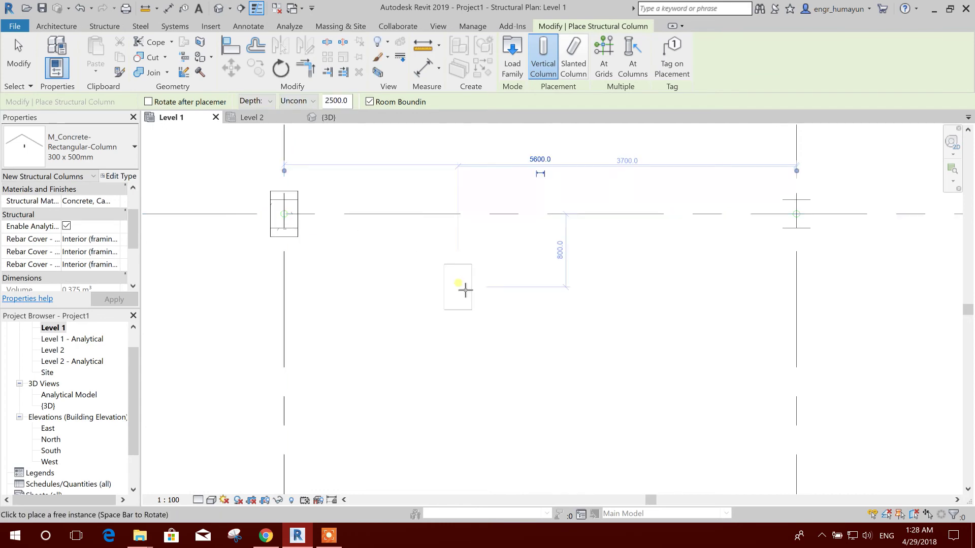
key(Escape)
key(Escape)
Rename the column type to 400 x 500mm and set its b dimension to 400.
click(297, 238)
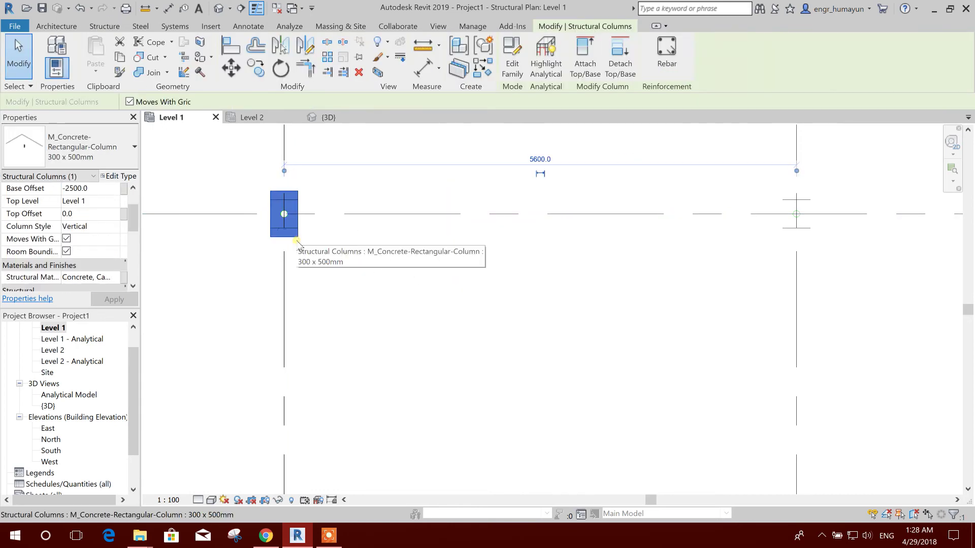
click(119, 176)
click(563, 137)
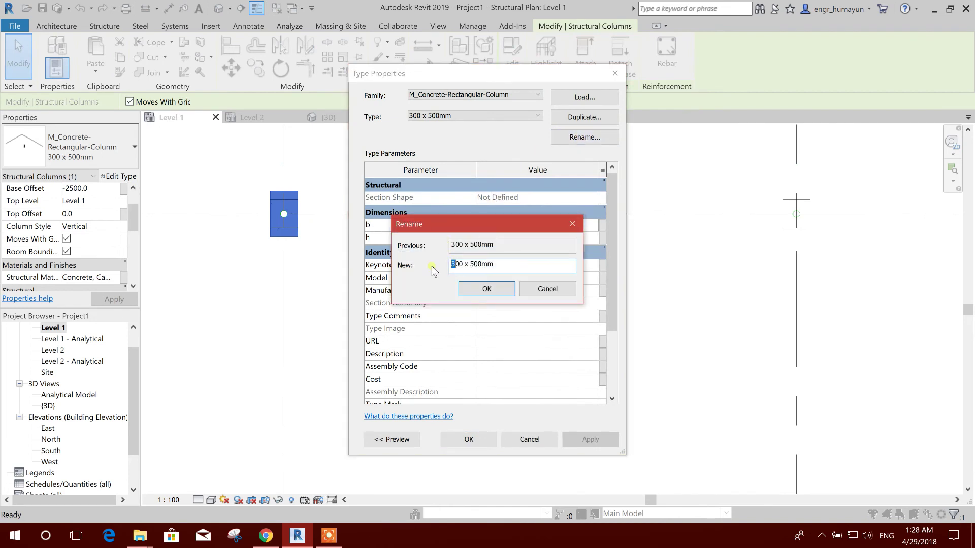
click(474, 287)
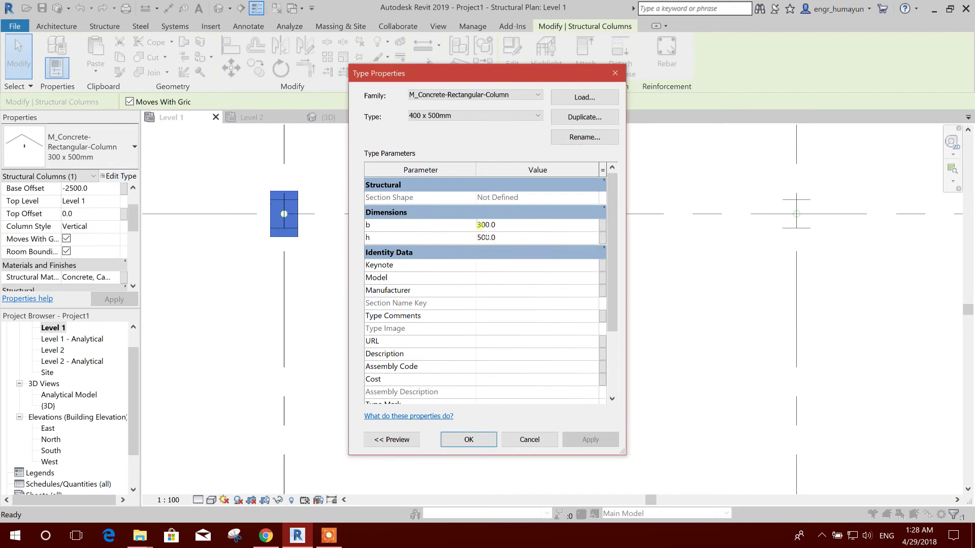
text(4)
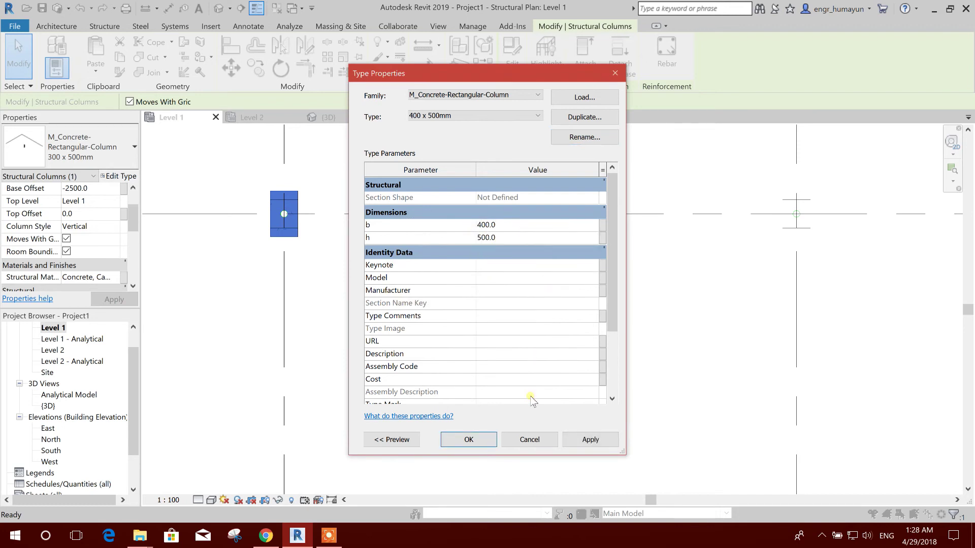
click(590, 440)
click(468, 440)
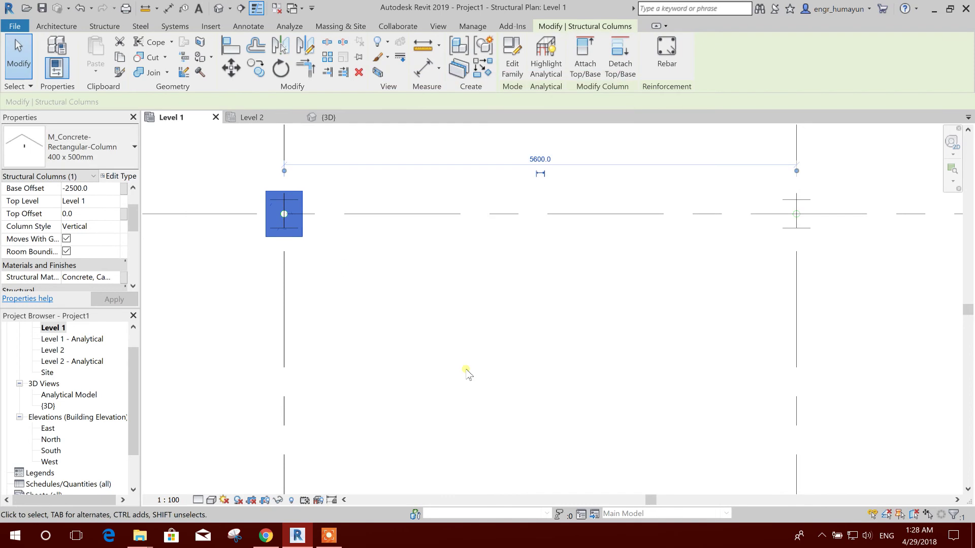
Reselect the pedestal, abandon a copy attempt, and view it in 3D.
scroll(342, 270, down, 2)
click(321, 256)
scroll(320, 251, down, 1)
click(311, 243)
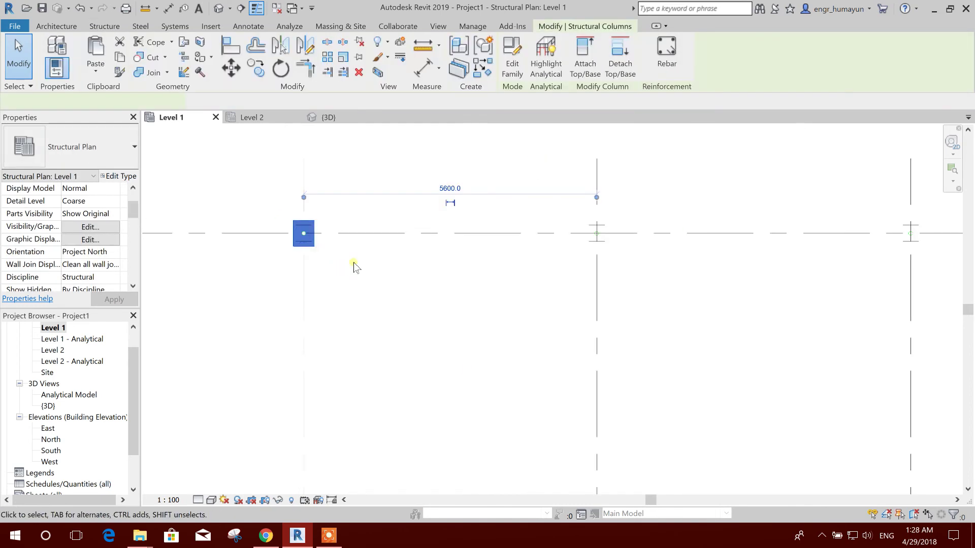
click(256, 68)
scroll(303, 241, up, 2)
click(303, 241)
key(Escape)
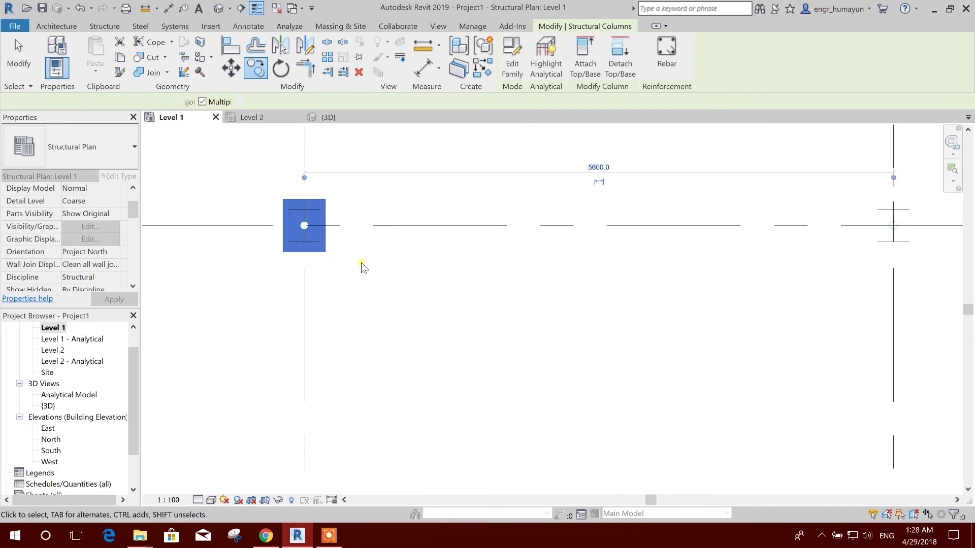
key(Escape)
scroll(412, 292, down, 1)
click(329, 118)
scroll(335, 317, up, 3)
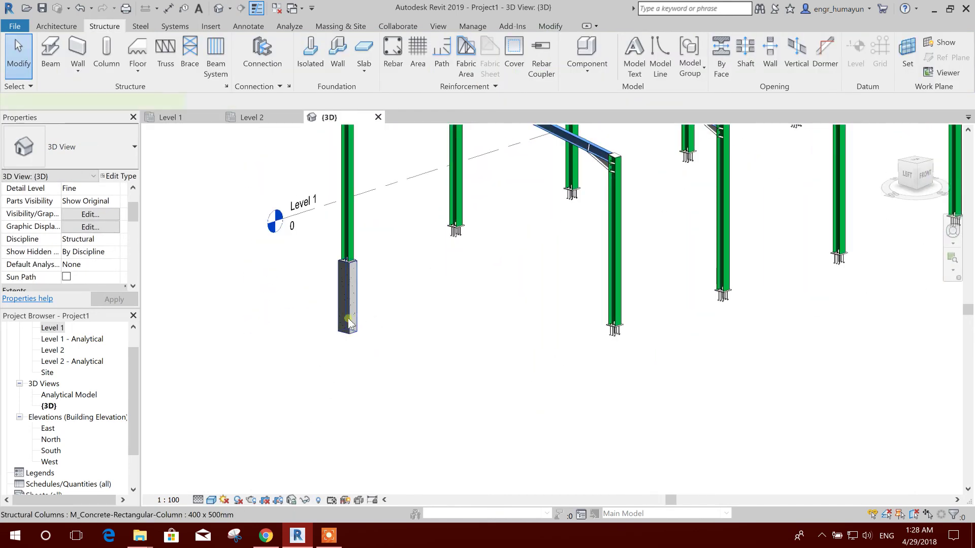
Set the concrete column's Base Offset to -900, then return to the Level 1 plan.
click(349, 323)
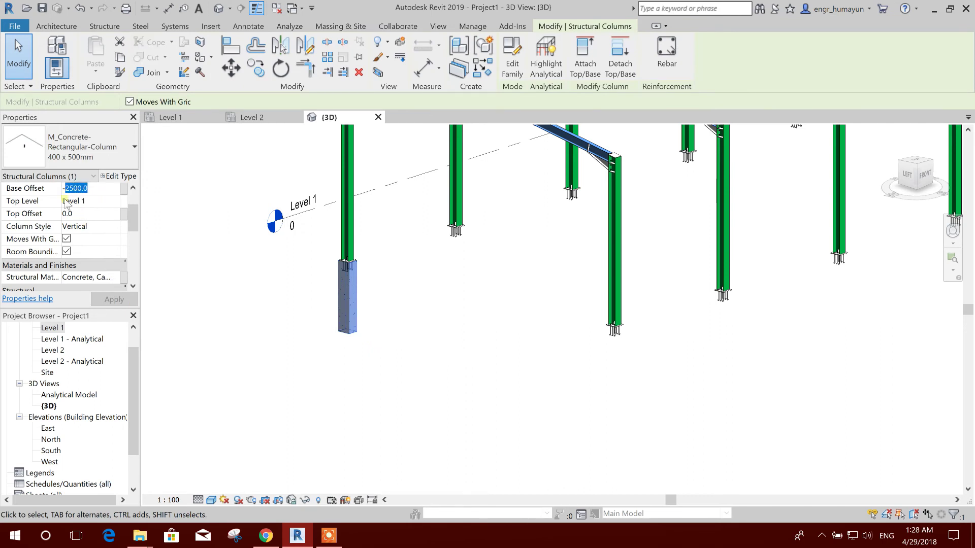
text(6)
click(89, 214)
click(71, 189)
click(71, 188)
text(900)
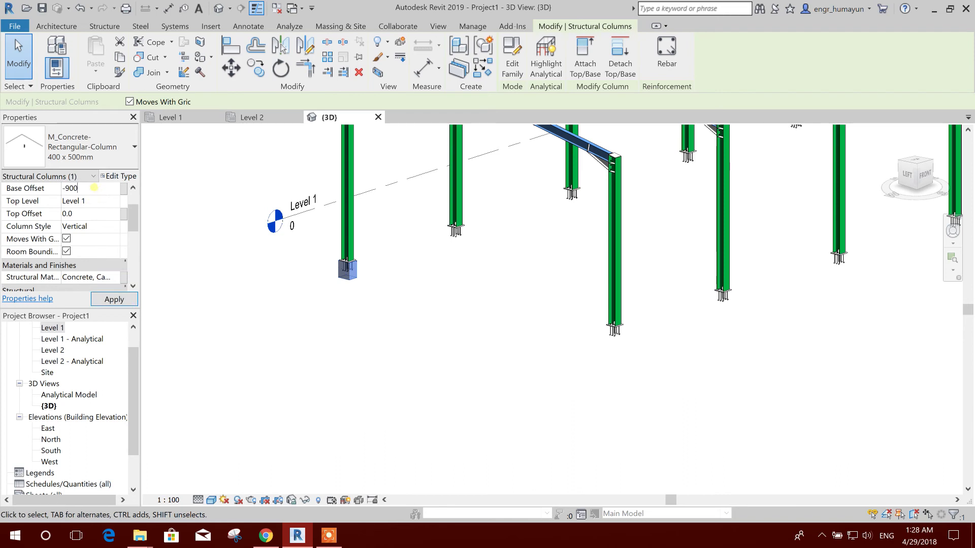
scroll(341, 244, up, 2)
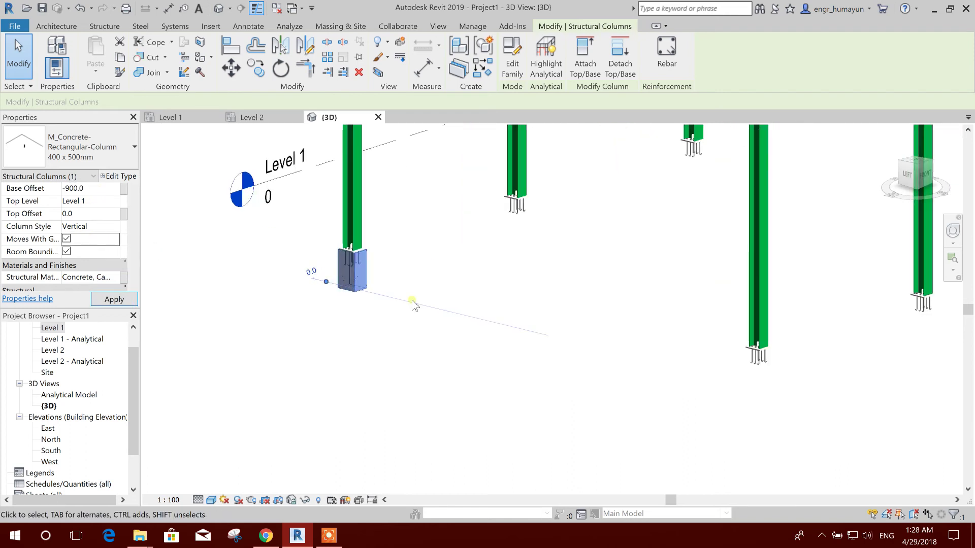
click(409, 269)
scroll(416, 287, down, 2)
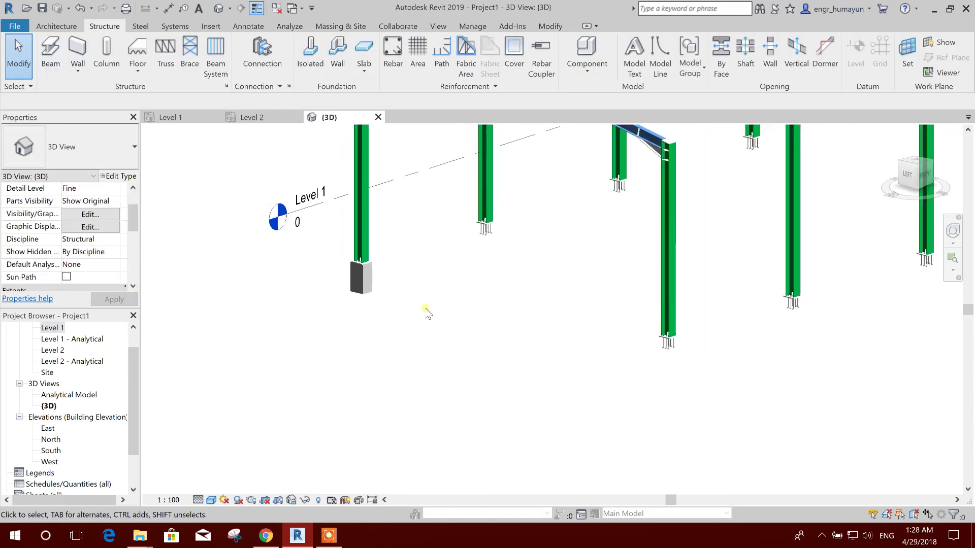
double_click(52, 329)
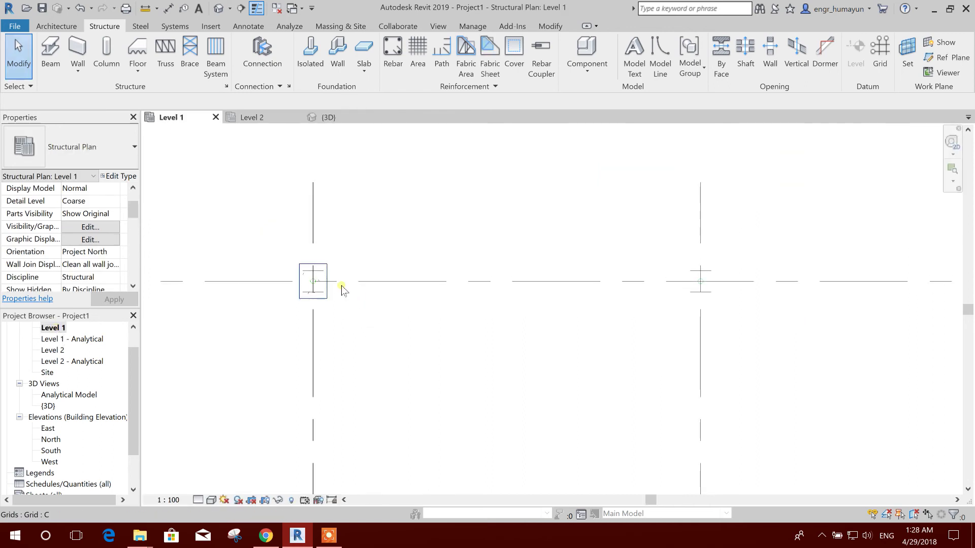
Create a 1500 x 1200 x 450mm isolated footing type from the 1800 x 1200 x 450mm type.
click(310, 56)
click(134, 147)
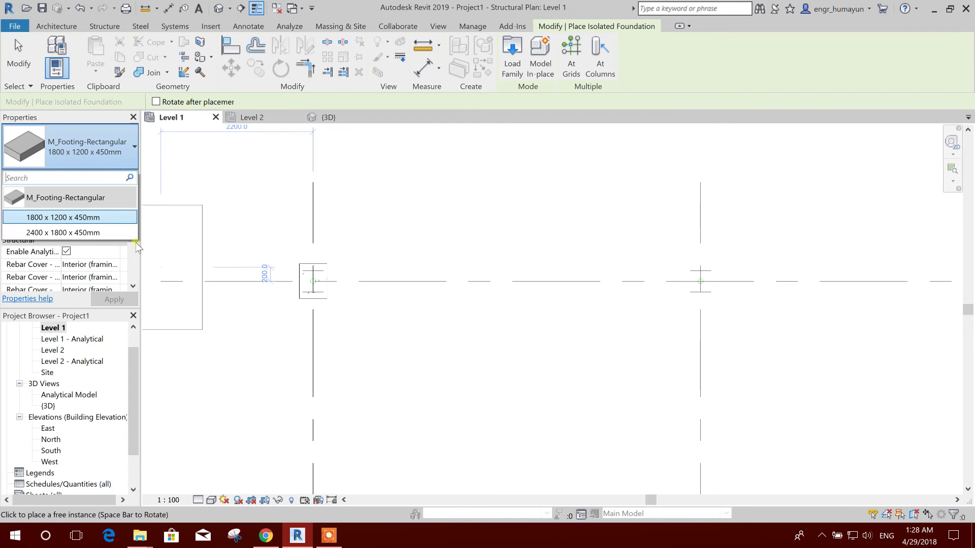
click(108, 233)
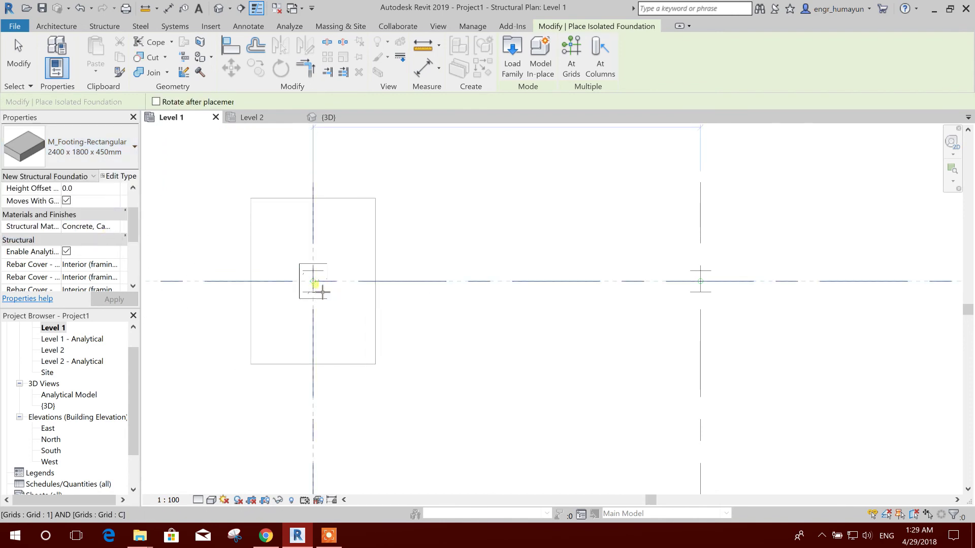
click(135, 147)
click(92, 219)
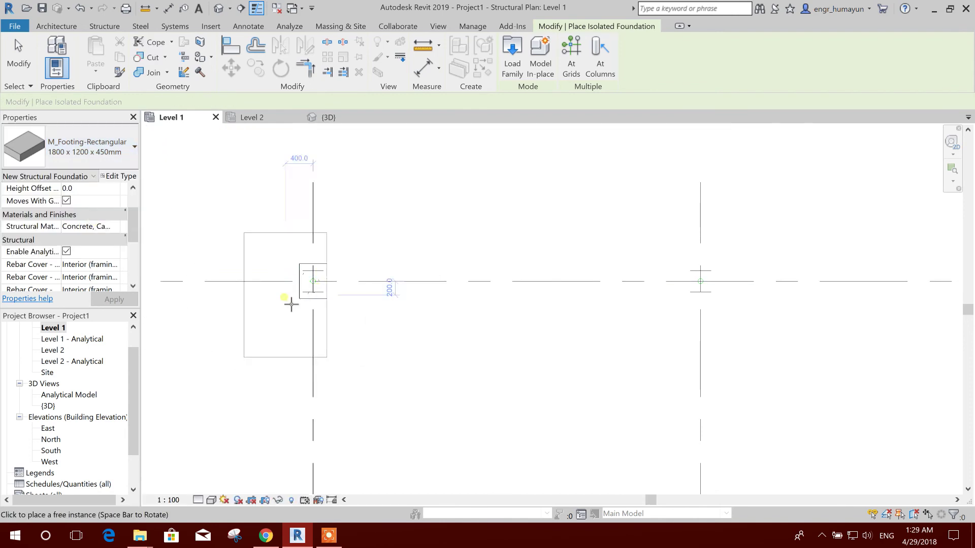
click(117, 176)
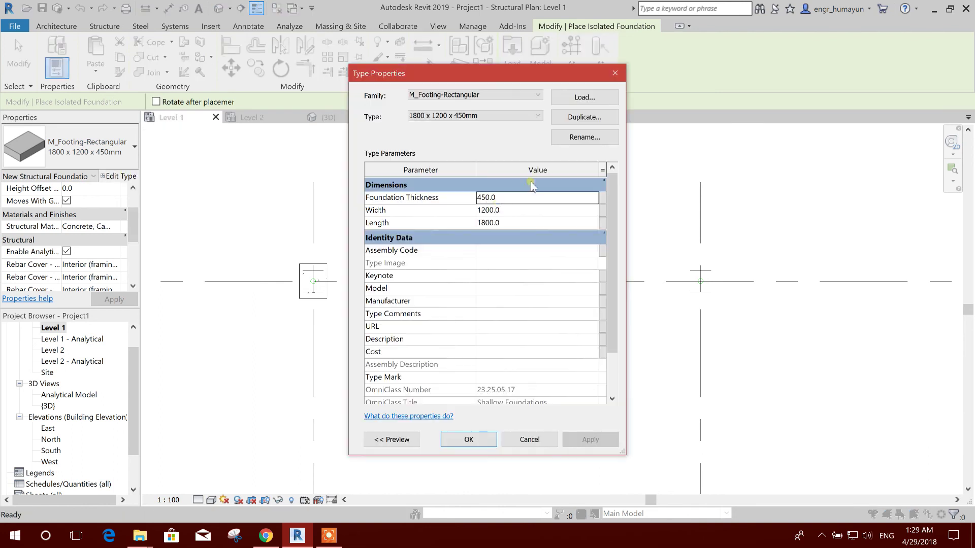
click(585, 117)
click(447, 256)
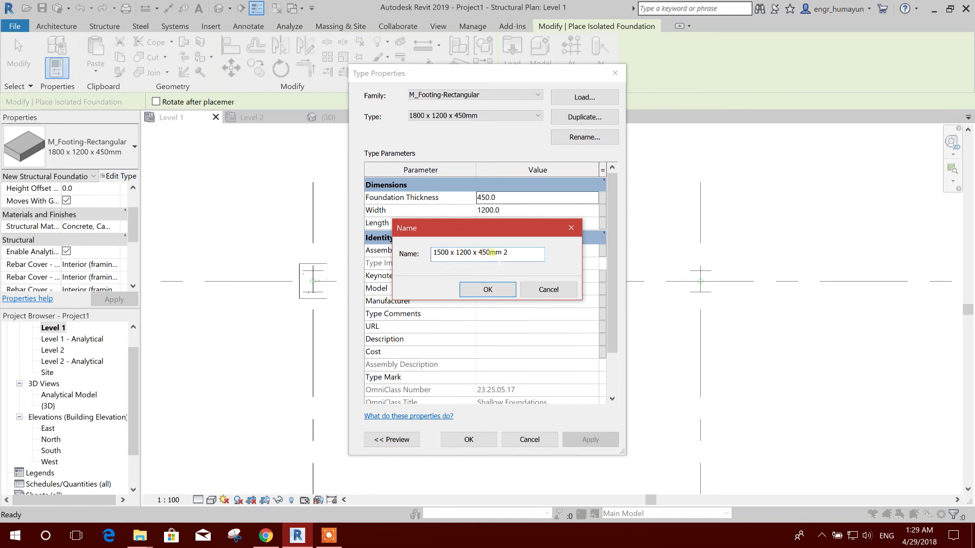
click(499, 290)
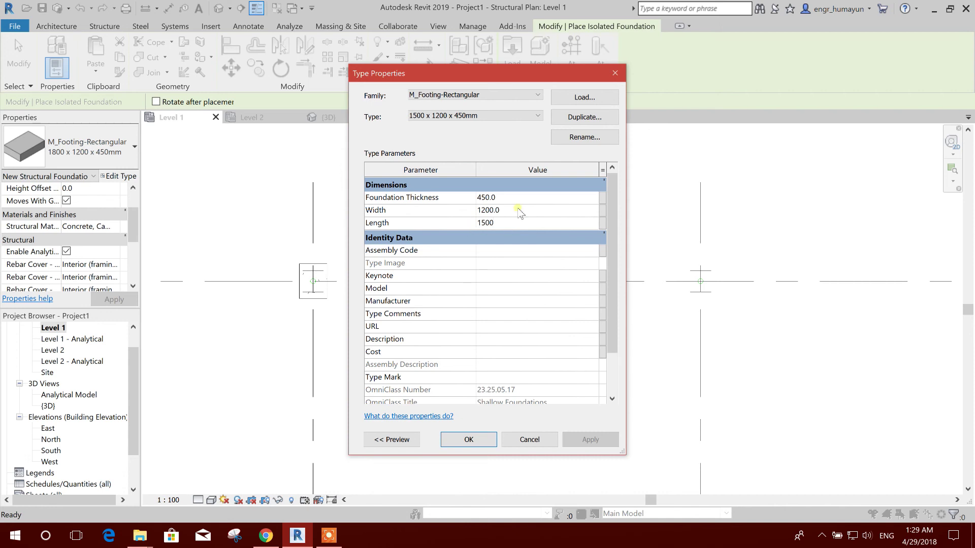
click(482, 440)
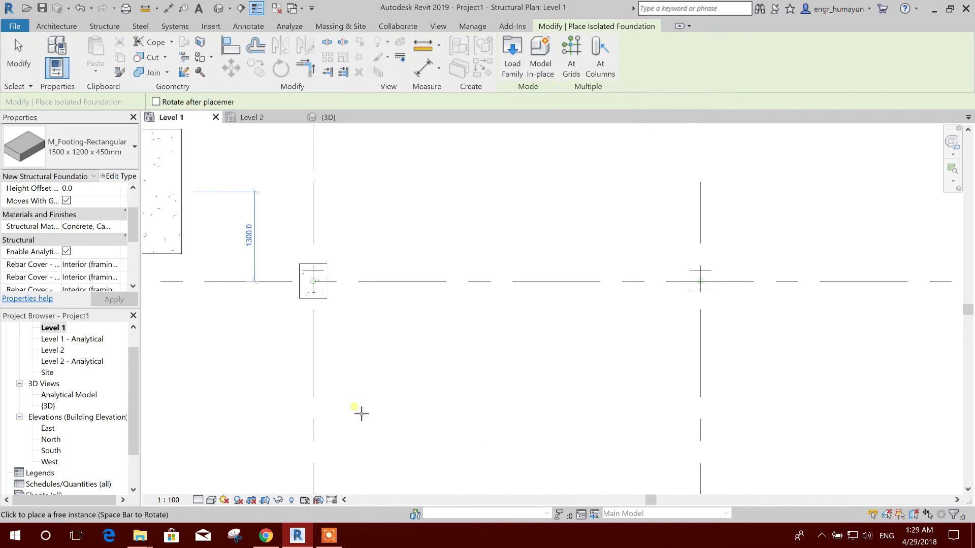
Place the footing at grid C / grid 1 and view it in 3D.
click(321, 289)
scroll(414, 316, down, 3)
key(Escape)
key(Escape)
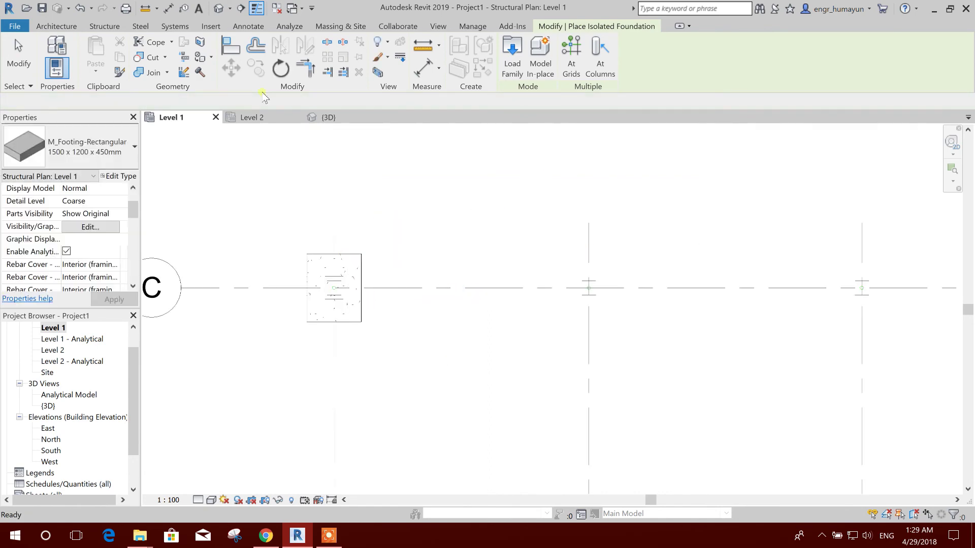
click(327, 117)
scroll(361, 305, up, 4)
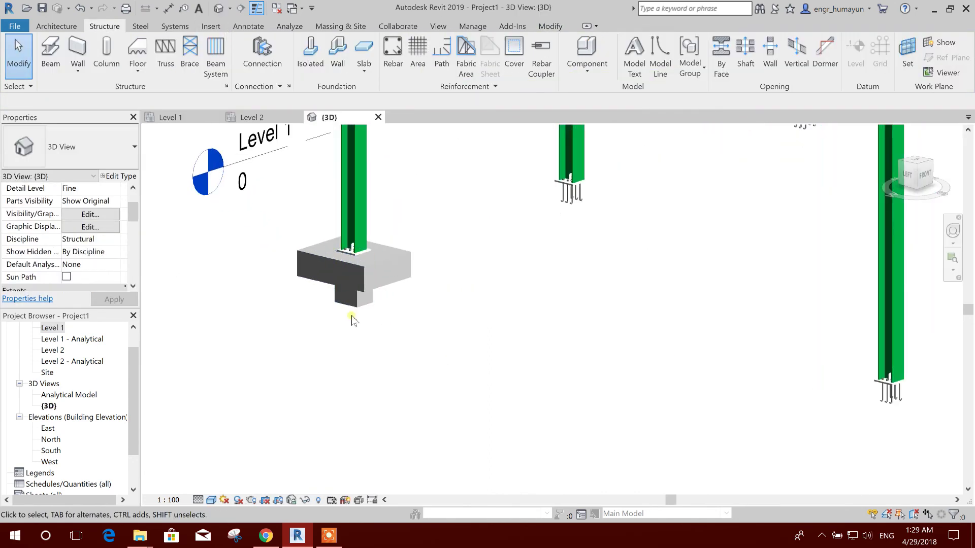
Give the footing a -900 height offset, then crossing-select footing, pedestal and base plate.
click(404, 260)
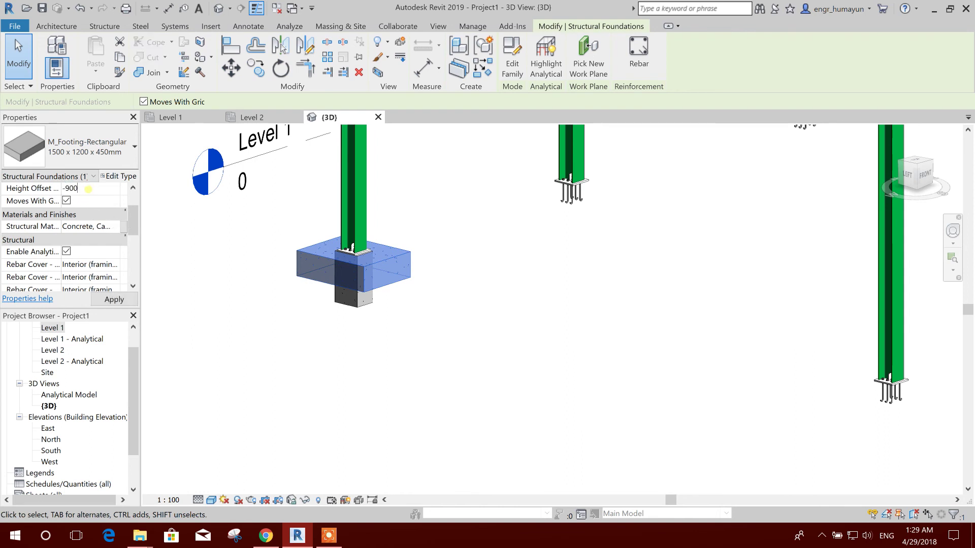
click(114, 299)
click(535, 324)
scroll(386, 371, down, 3)
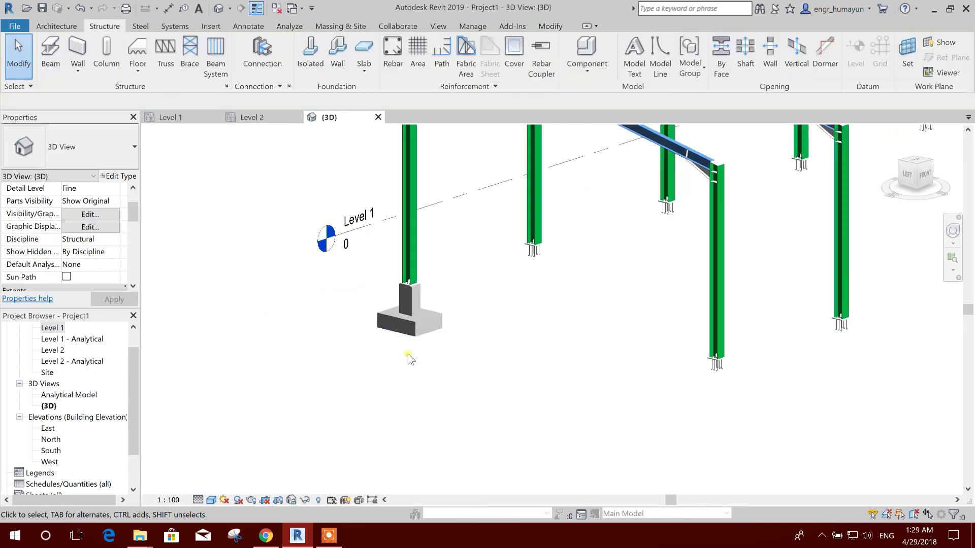
drag(396, 389, 352, 321)
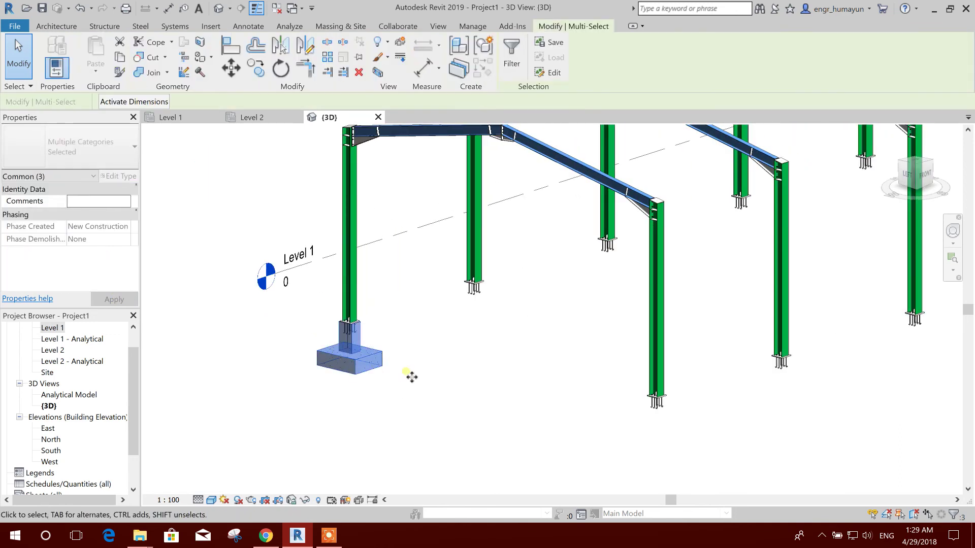
In the Level 2 plan, copy the footing and pedestal assembly to the grid A column.
click(244, 118)
click(255, 68)
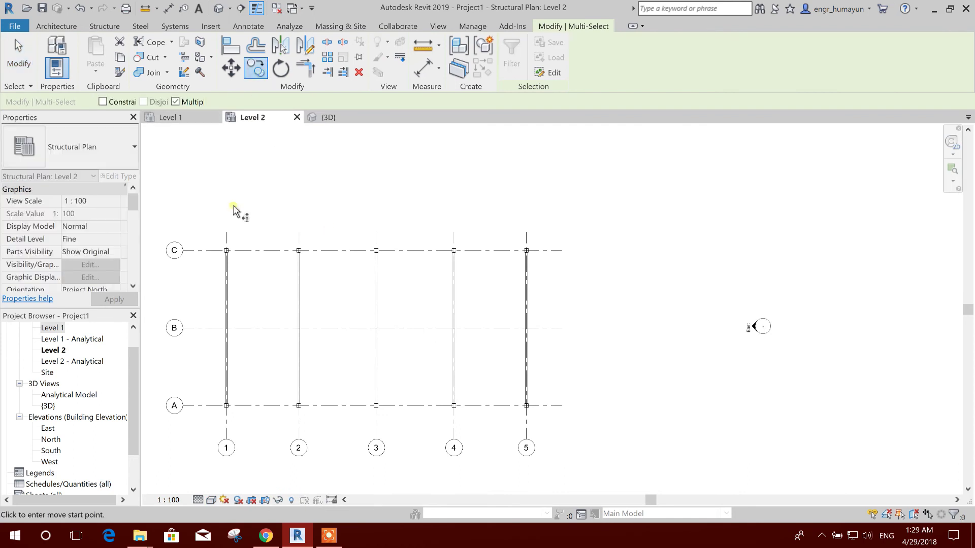
click(227, 232)
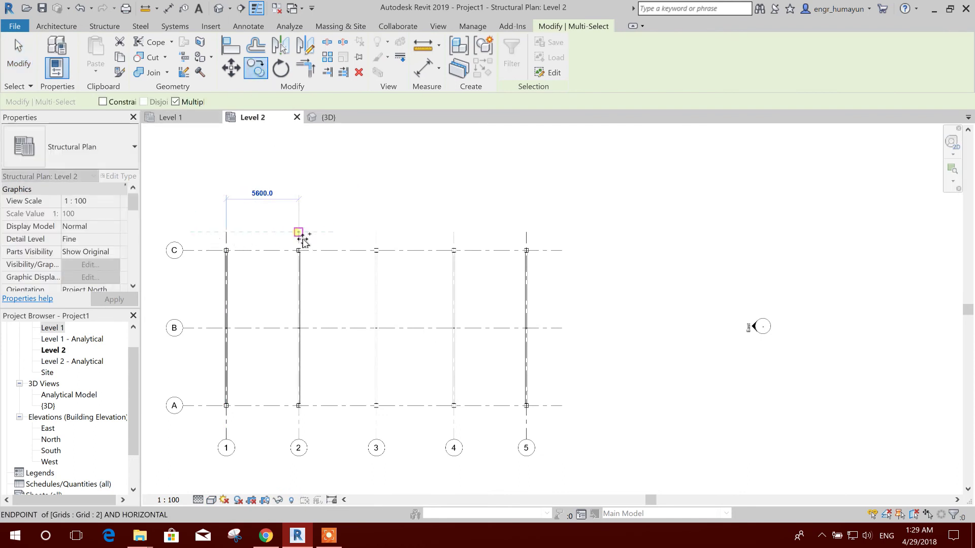
key(Escape)
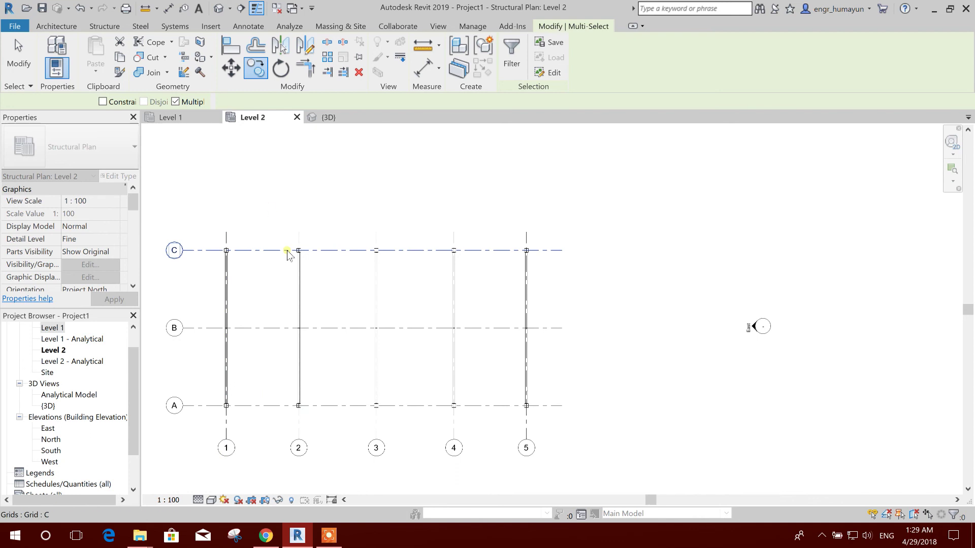
key(Escape)
click(255, 71)
scroll(225, 234, up, 4)
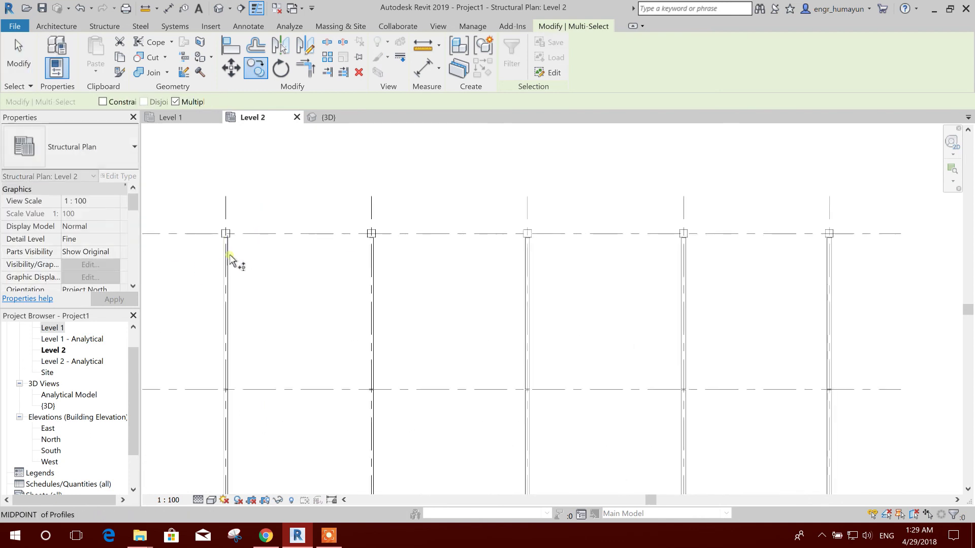
click(225, 227)
scroll(301, 440, down, 3)
scroll(300, 392, up, 6)
click(305, 381)
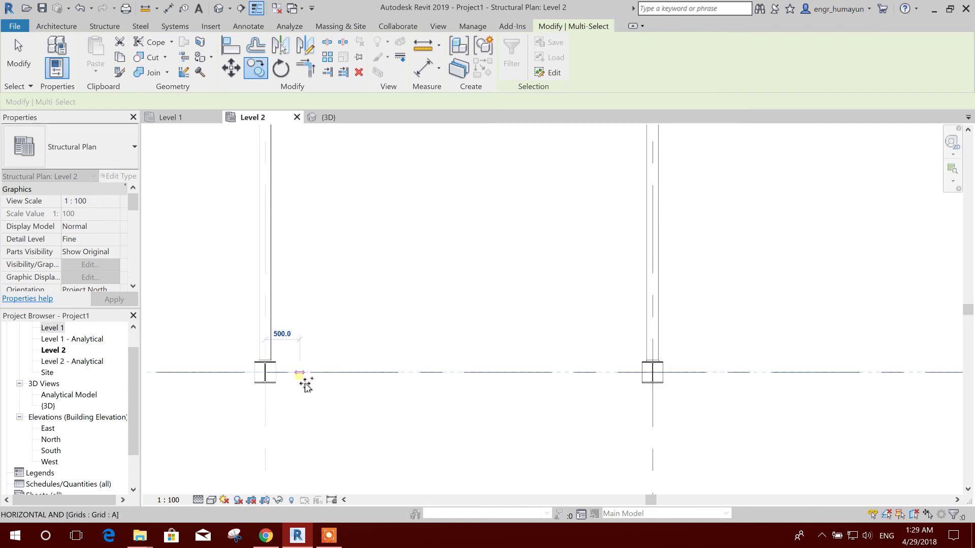
scroll(387, 338, down, 3)
key(Escape)
key(Escape)
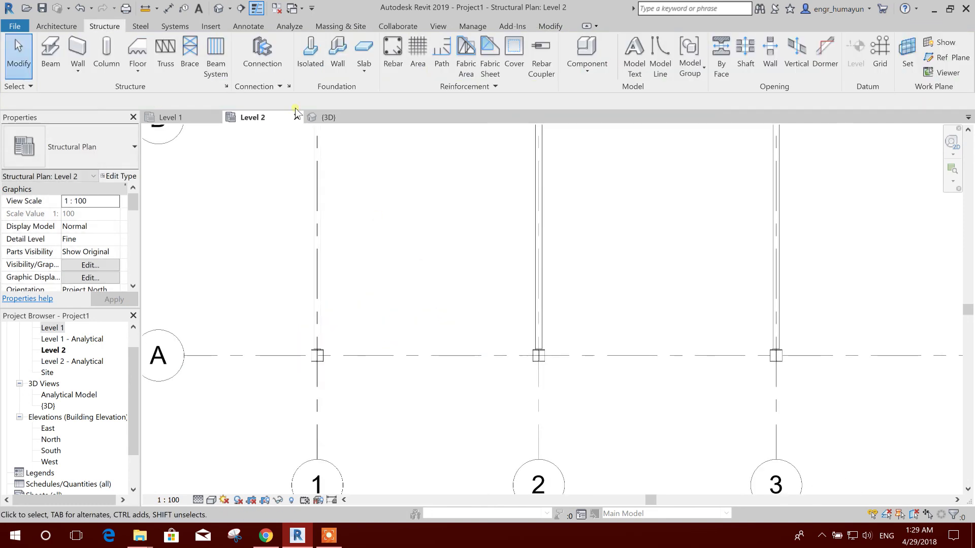
In the 3D view, select both footings and both pedestals together.
click(219, 8)
scroll(457, 366, down, 2)
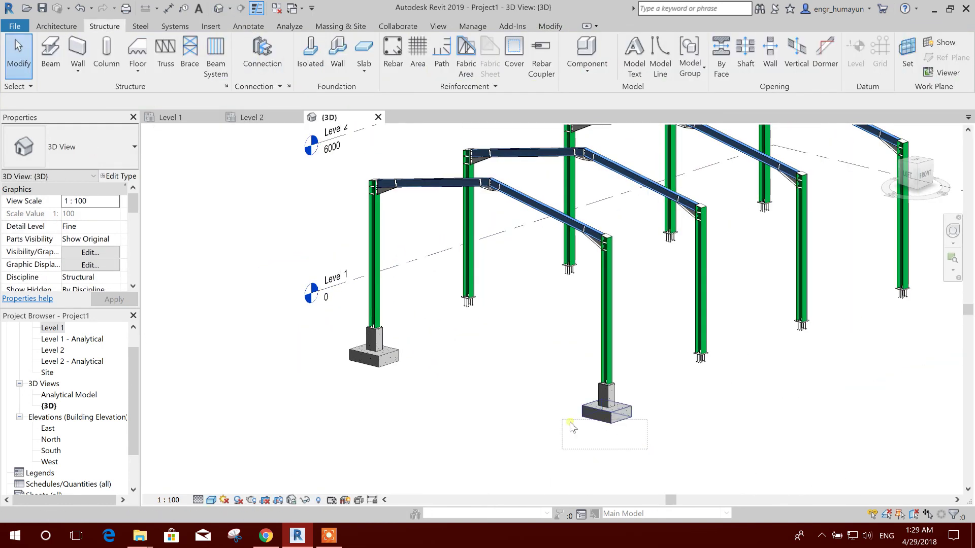
drag(390, 387, 405, 401)
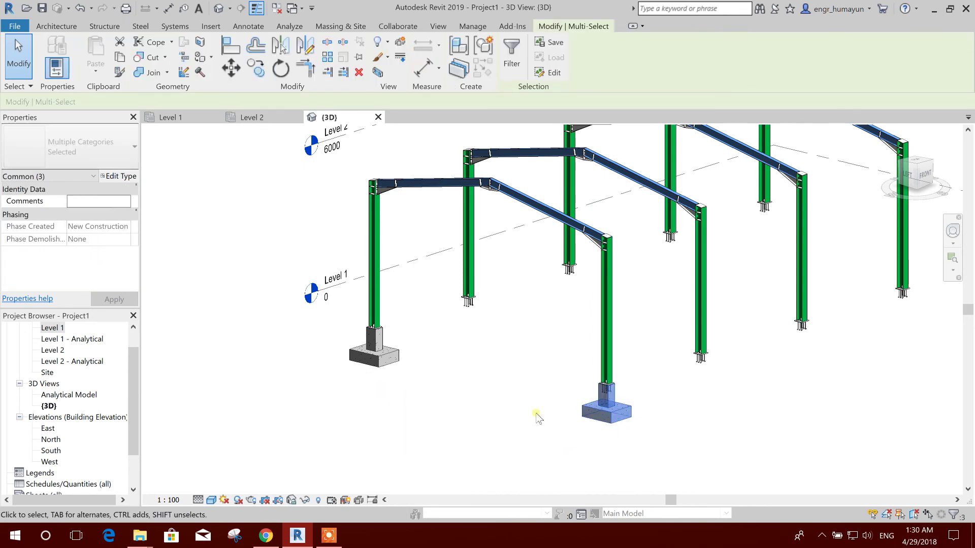
key(Escape)
click(604, 409)
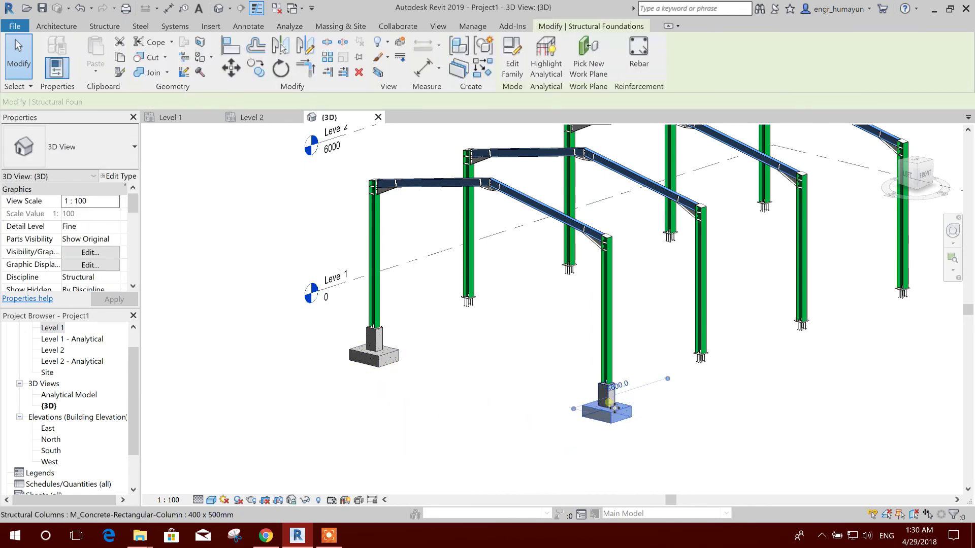
scroll(601, 397, up, 5)
ctrl+click(600, 395)
middle_drag(344, 337, 547, 367)
ctrl+click(358, 321)
ctrl+click(369, 316)
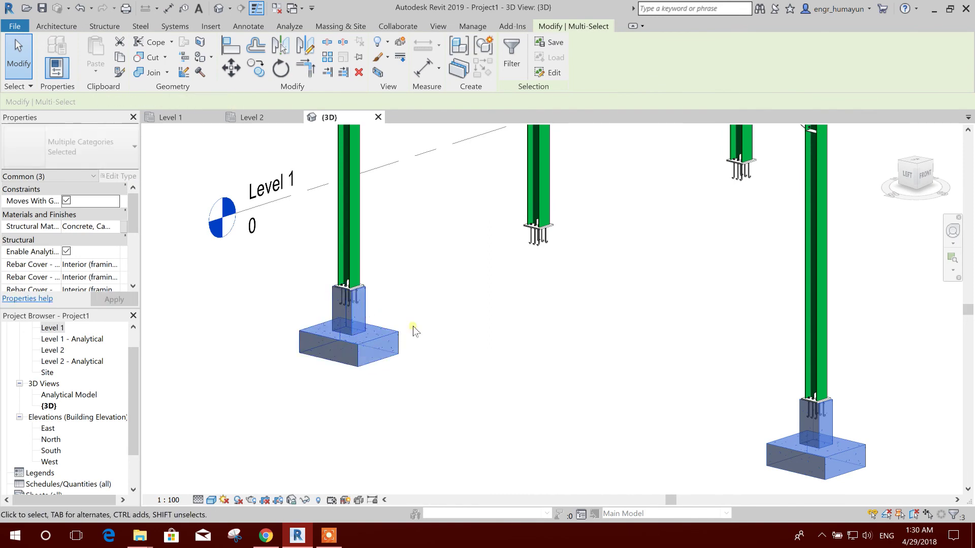
scroll(409, 335, down, 5)
In the Level 1 plan, copy the footing and pedestal pair onto grids 2, 3, 4 and 5.
double_click(53, 328)
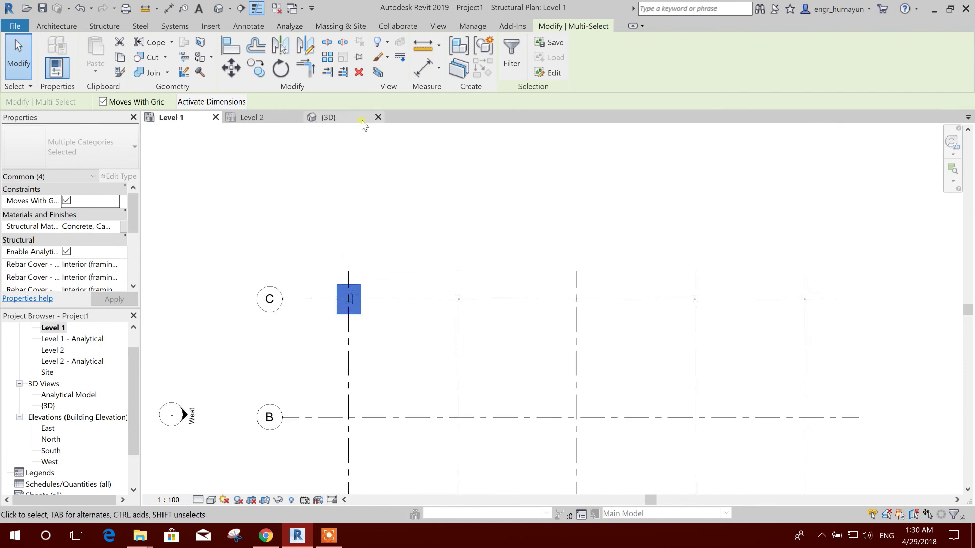
click(255, 69)
scroll(356, 284, up, 2)
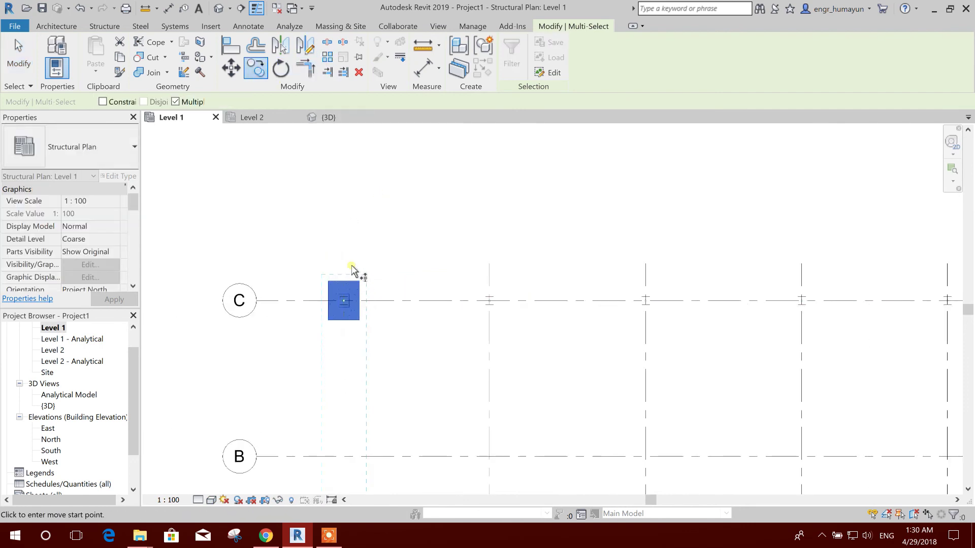
middle_drag(354, 272, 257, 274)
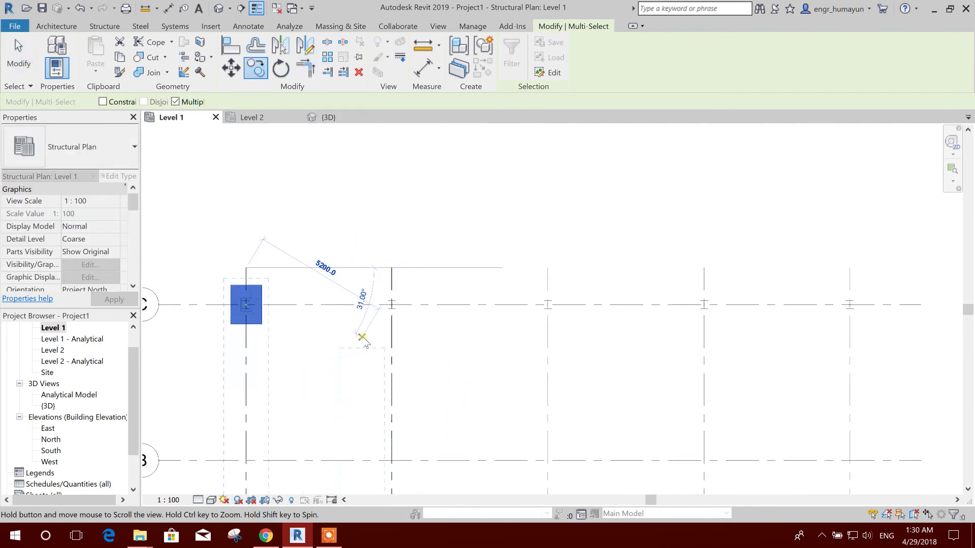
click(394, 269)
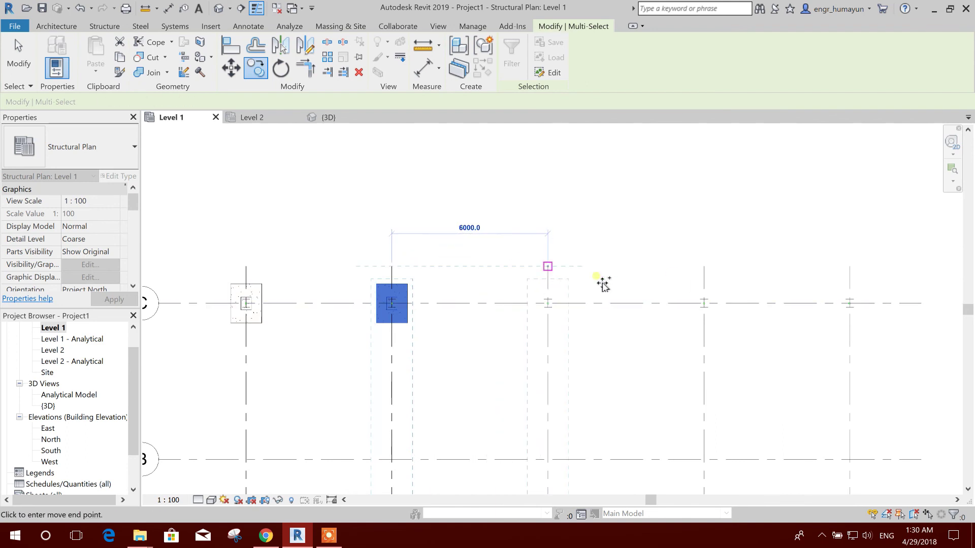
click(548, 266)
click(704, 272)
middle_drag(816, 343, 589, 322)
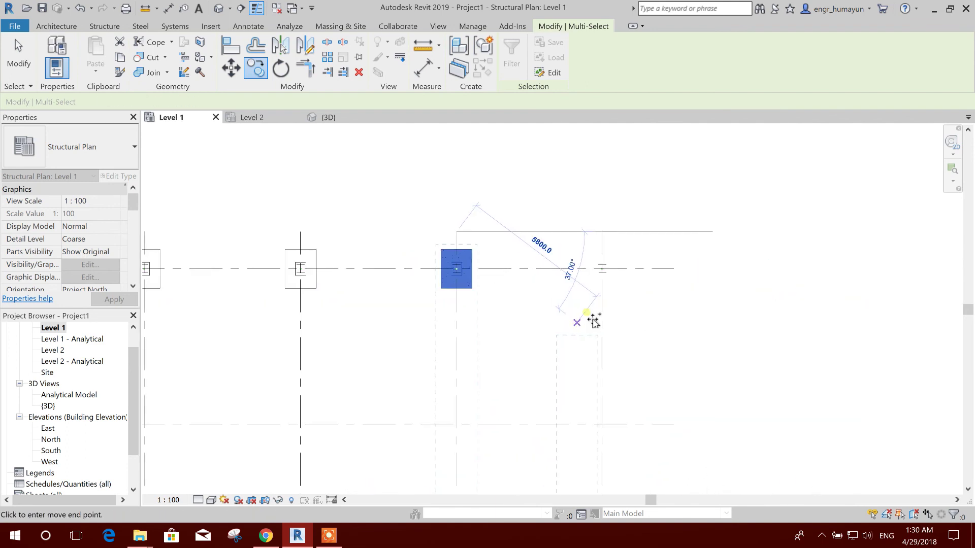
click(609, 243)
scroll(543, 254, down, 4)
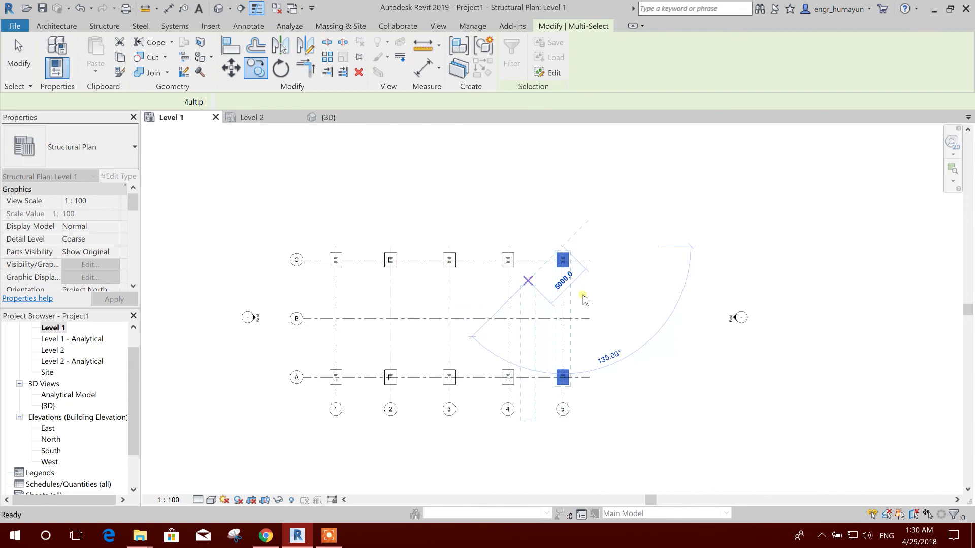
key(Escape)
key(Escape)
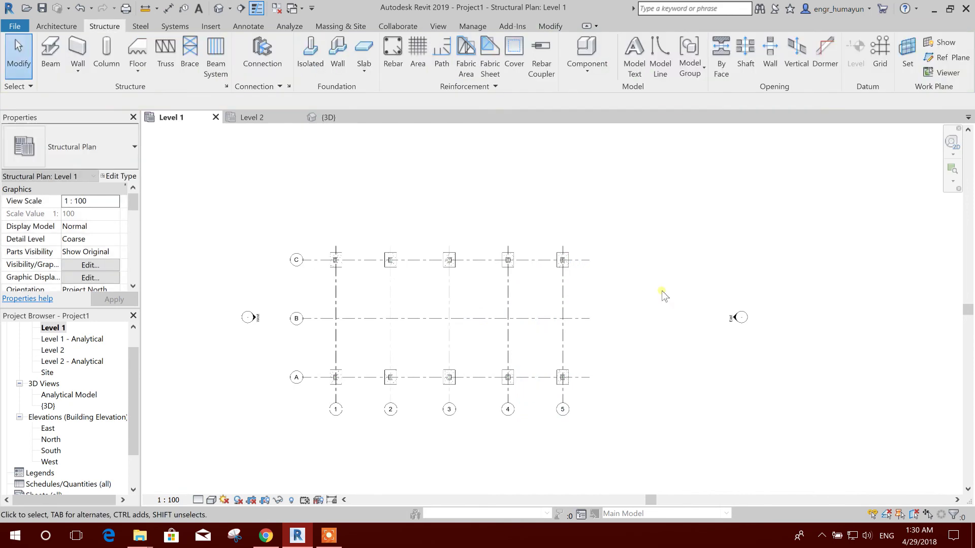
click(331, 116)
scroll(622, 345, up, 4)
scroll(624, 345, down, 5)
middle_drag(624, 346, 714, 391)
scroll(610, 264, up, 5)
scroll(609, 264, down, 4)
scroll(707, 396, up, 4)
middle_drag(609, 274, 609, 311)
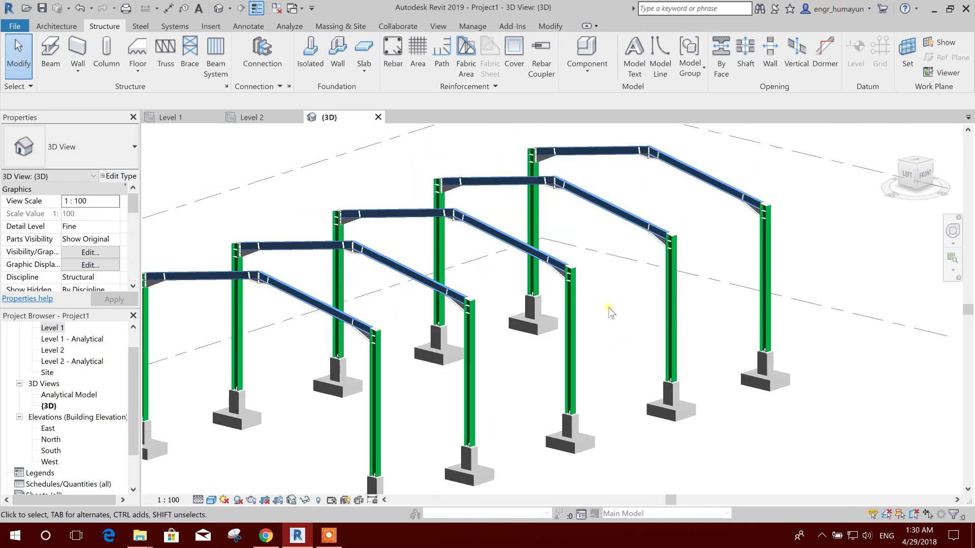
scroll(610, 311, down, 2)
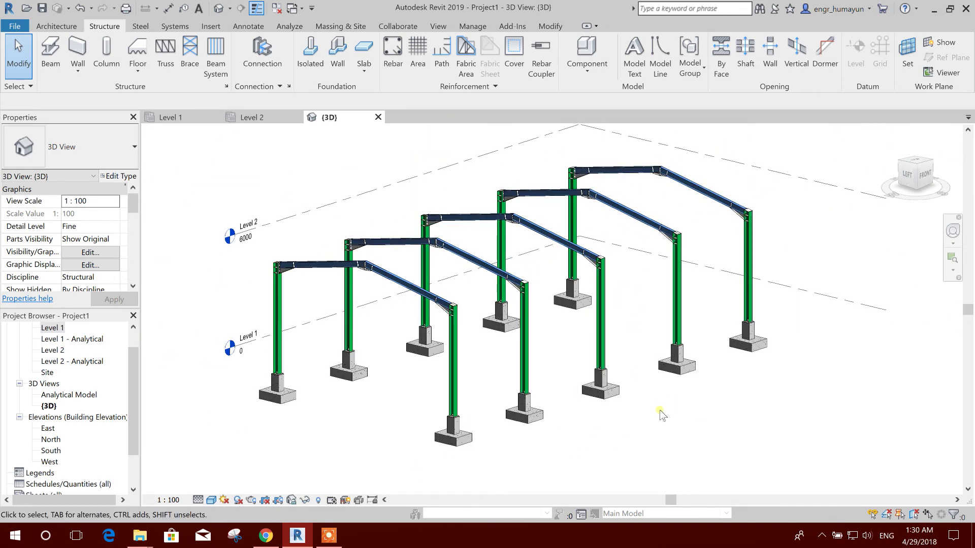
middle_drag(662, 415, 660, 426)
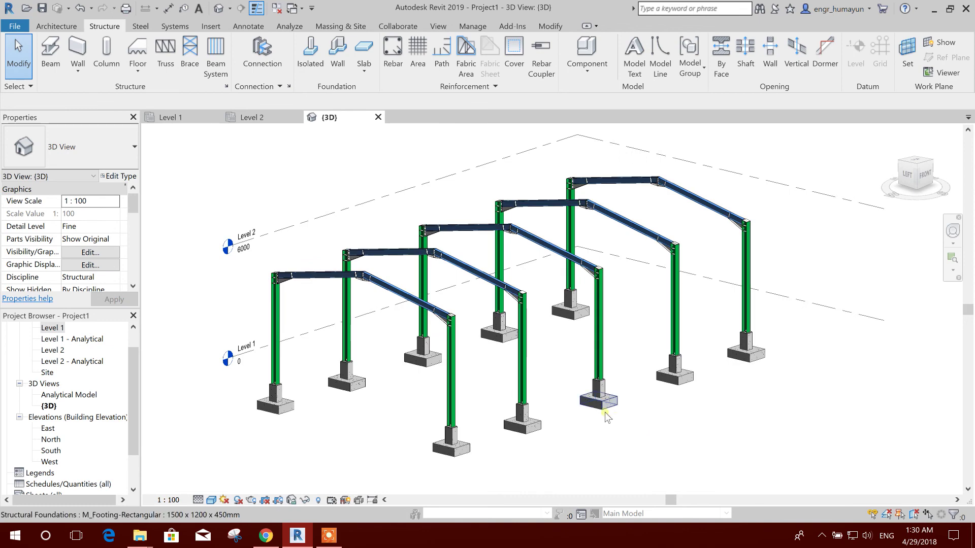
shift+middle_drag(587, 449, 642, 441)
scroll(593, 435, up, 3)
scroll(592, 436, down, 3)
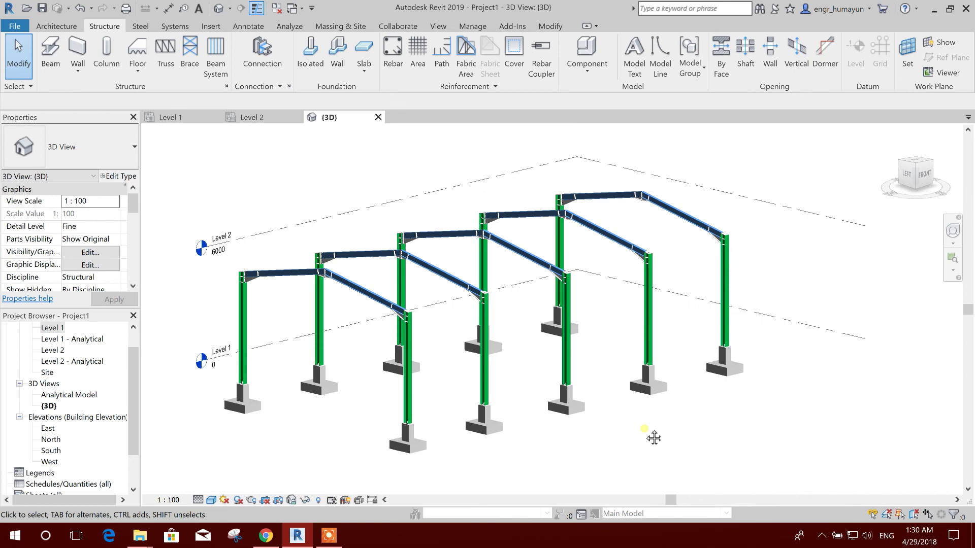
scroll(620, 420, up, 2)
middle_drag(604, 430, 401, 307)
scroll(603, 430, up, 2)
scroll(540, 342, down, 3)
middle_drag(550, 394, 566, 348)
scroll(582, 355, up, 2)
scroll(582, 355, down, 1)
middle_drag(592, 388, 534, 352)
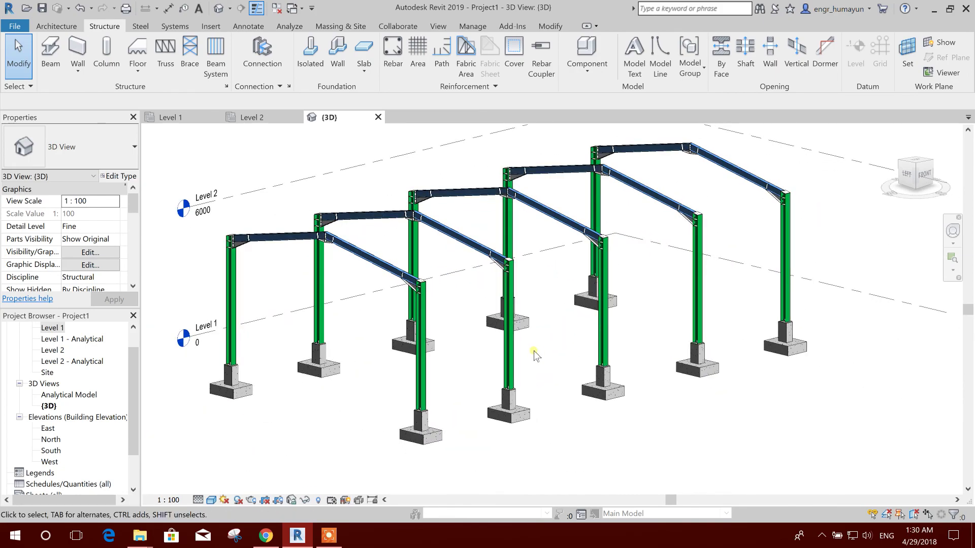